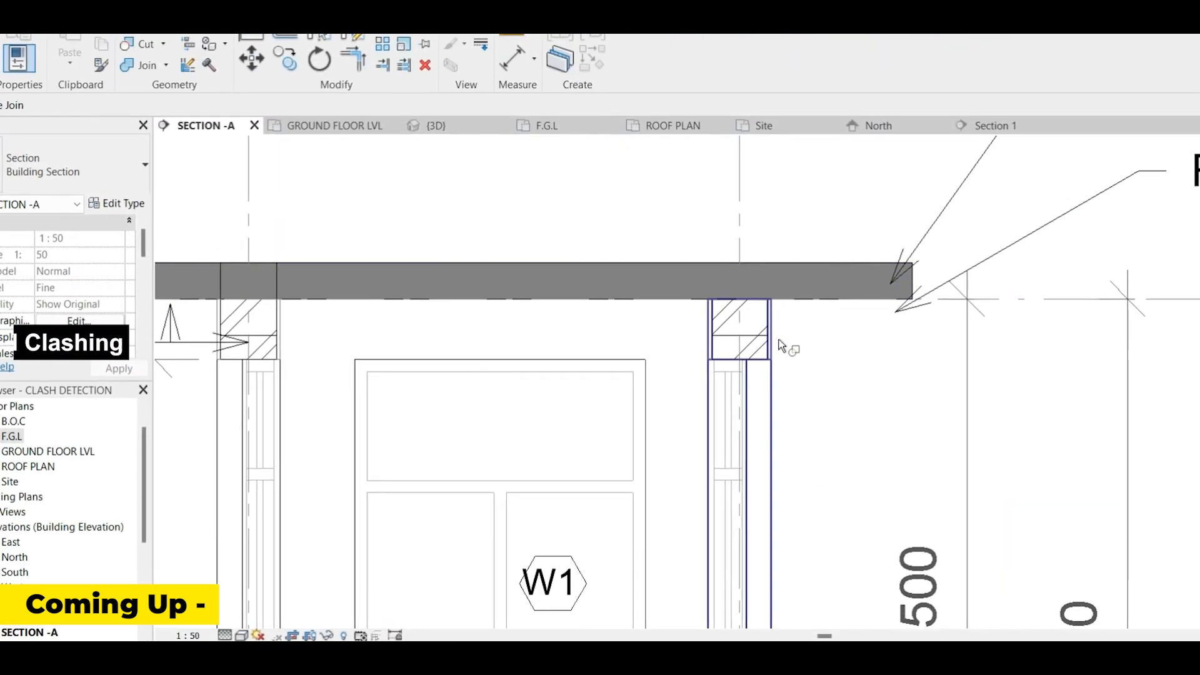
{"action": "left_click", "coordinate": [744, 335]}
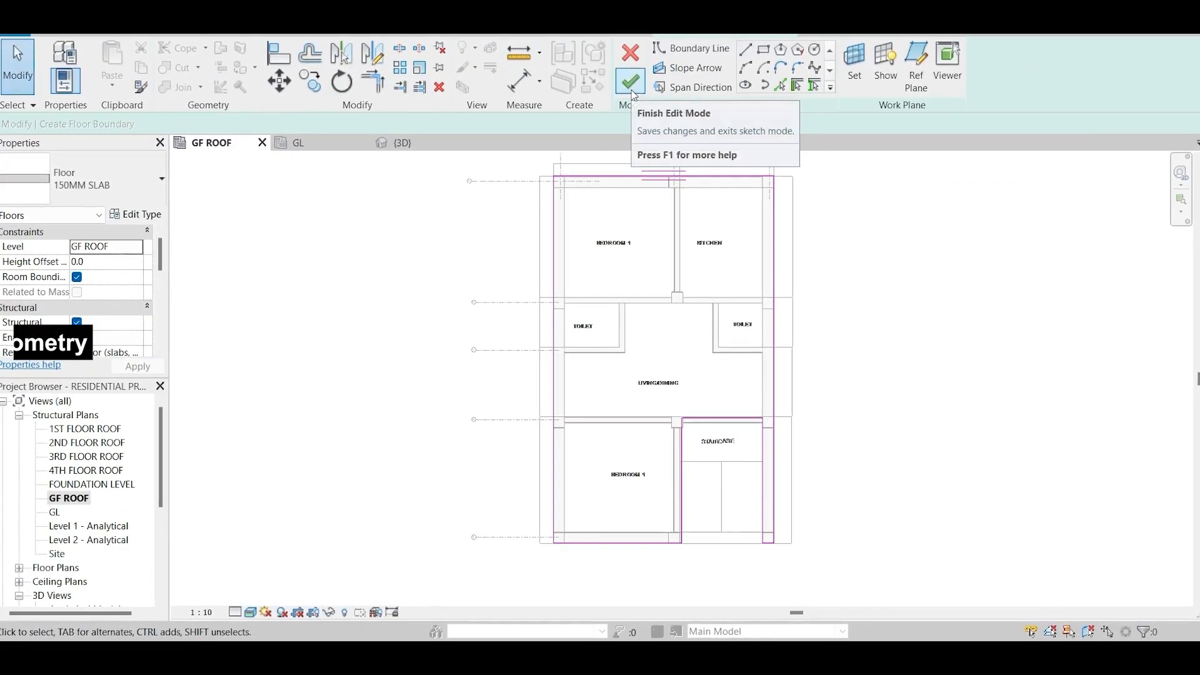
{"action": "left_click", "coordinate": [632, 88]}
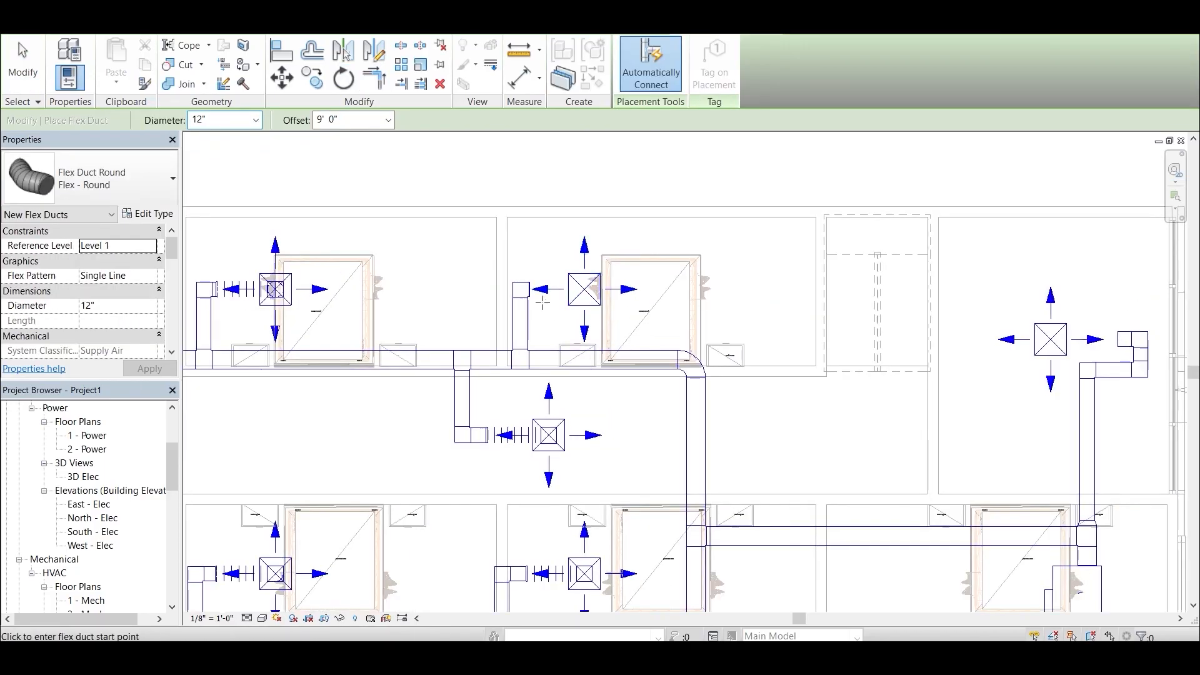
{"action": "scroll", "coordinate": [499, 270], "scroll_direction": "up", "scroll_amount": 3}
{"action": "scroll", "coordinate": [499, 270], "scroll_direction": "up", "scroll_amount": 2}
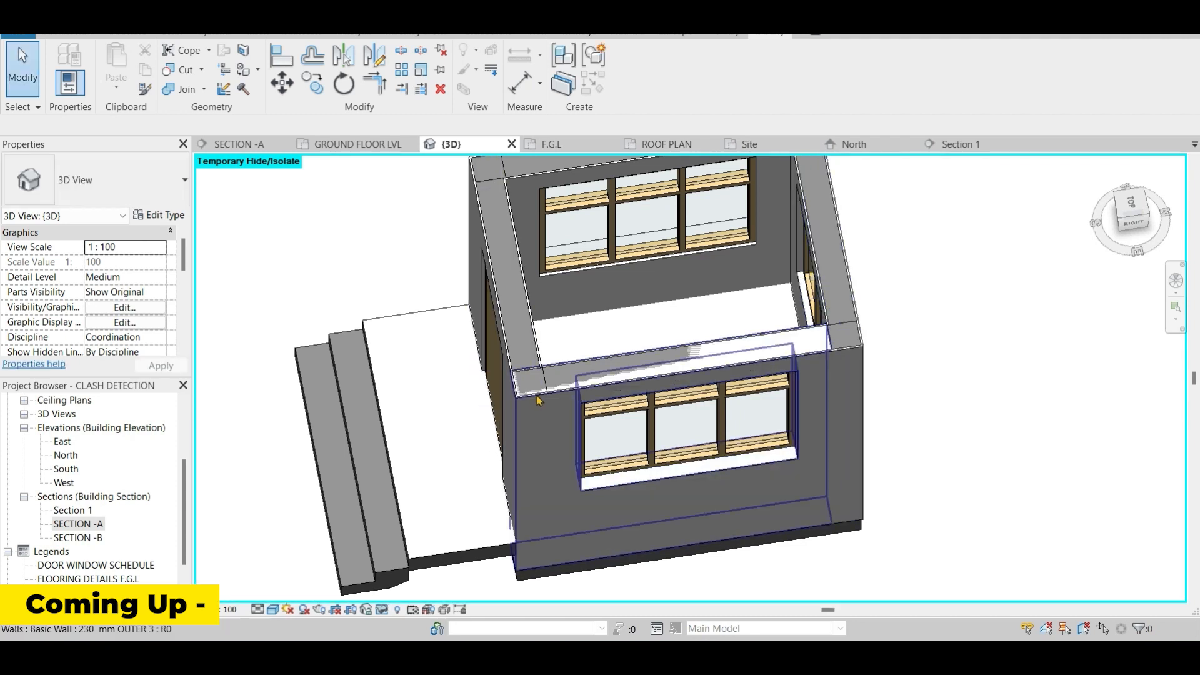
{"action": "scroll", "coordinate": [539, 400], "scroll_direction": "down", "scroll_amount": 4}
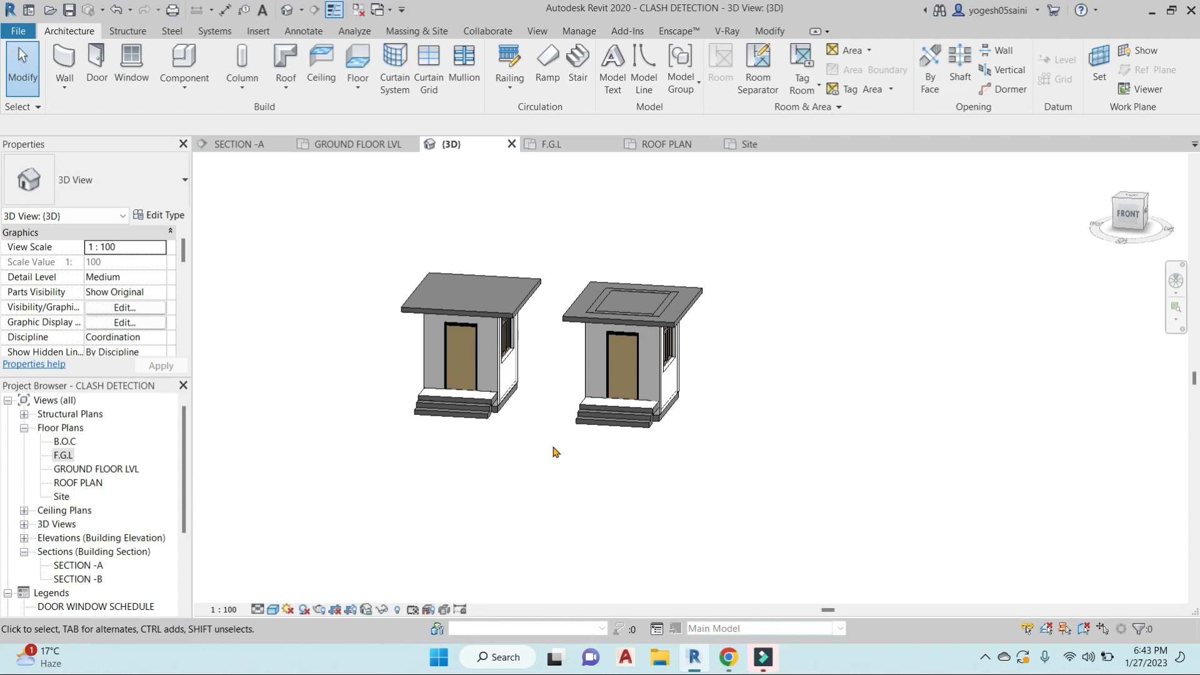
{"action": "scroll", "coordinate": [500, 362], "scroll_direction": "up", "scroll_amount": 1}
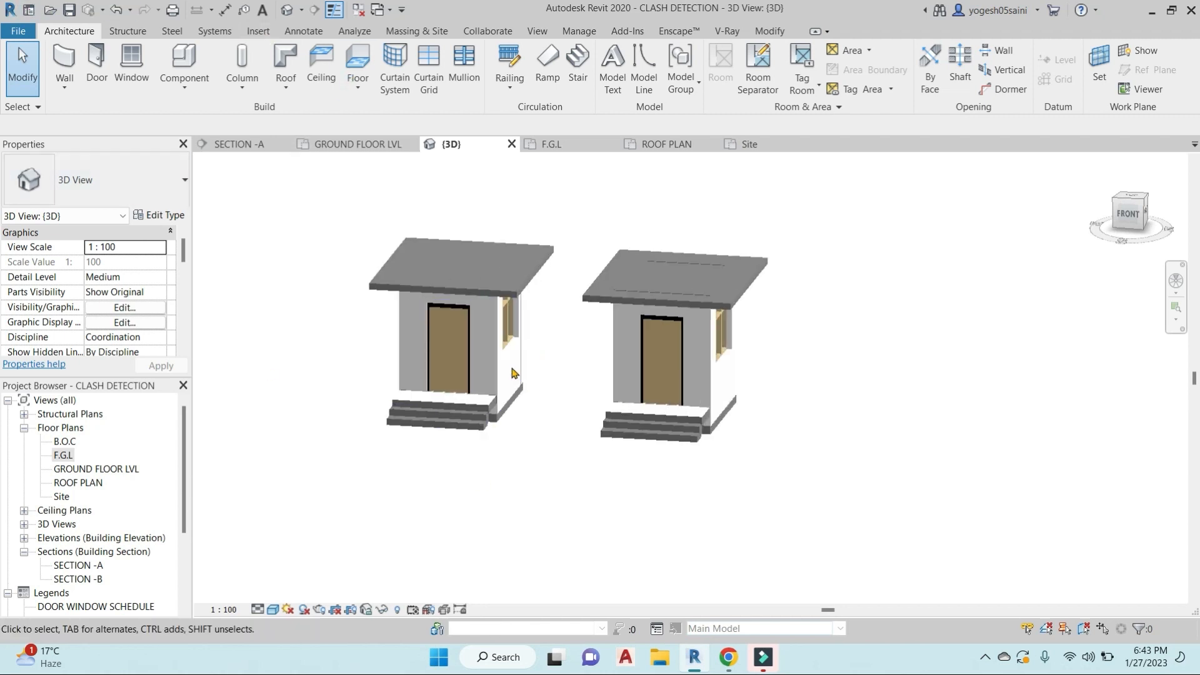
{"action": "scroll", "coordinate": [511, 366], "scroll_direction": "down", "scroll_amount": 2}
{"action": "middle_click_drag", "start_coordinate": [518, 447], "coordinate": [559, 430], "text": "shift"}
{"action": "scroll", "coordinate": [519, 415], "scroll_direction": "up", "scroll_amount": 2}
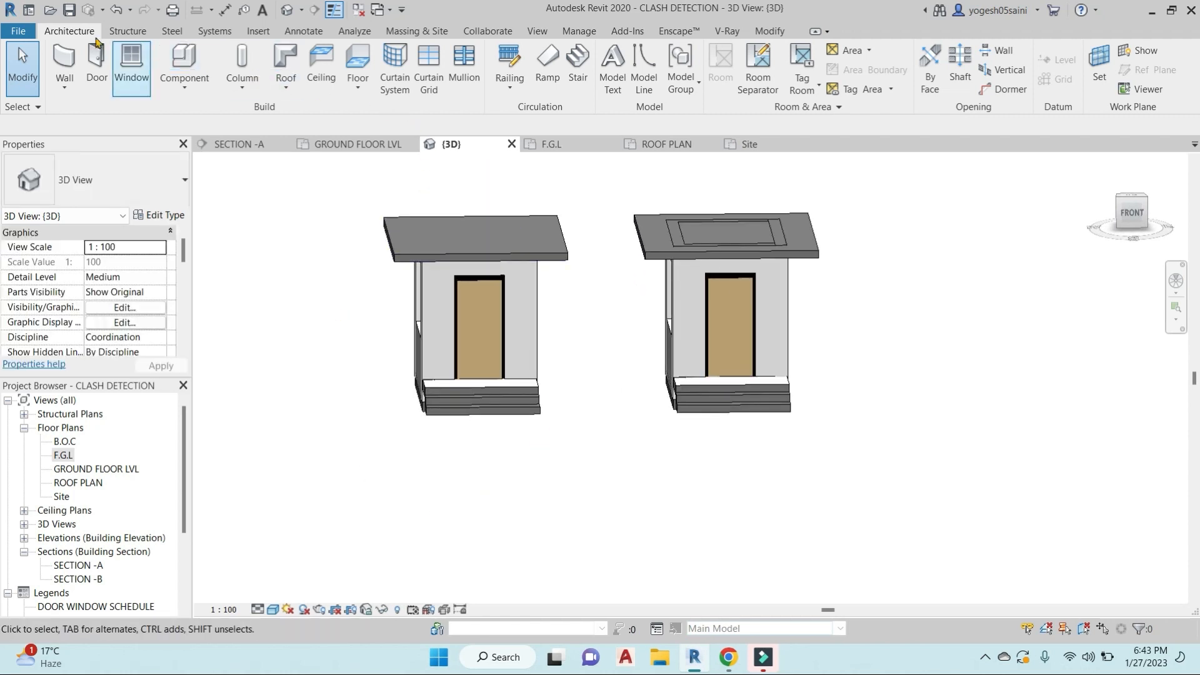
Step: Start a new interference check on the current project and move its dialog clear of the screen edge
{"action": "left_click", "coordinate": [486, 31]}
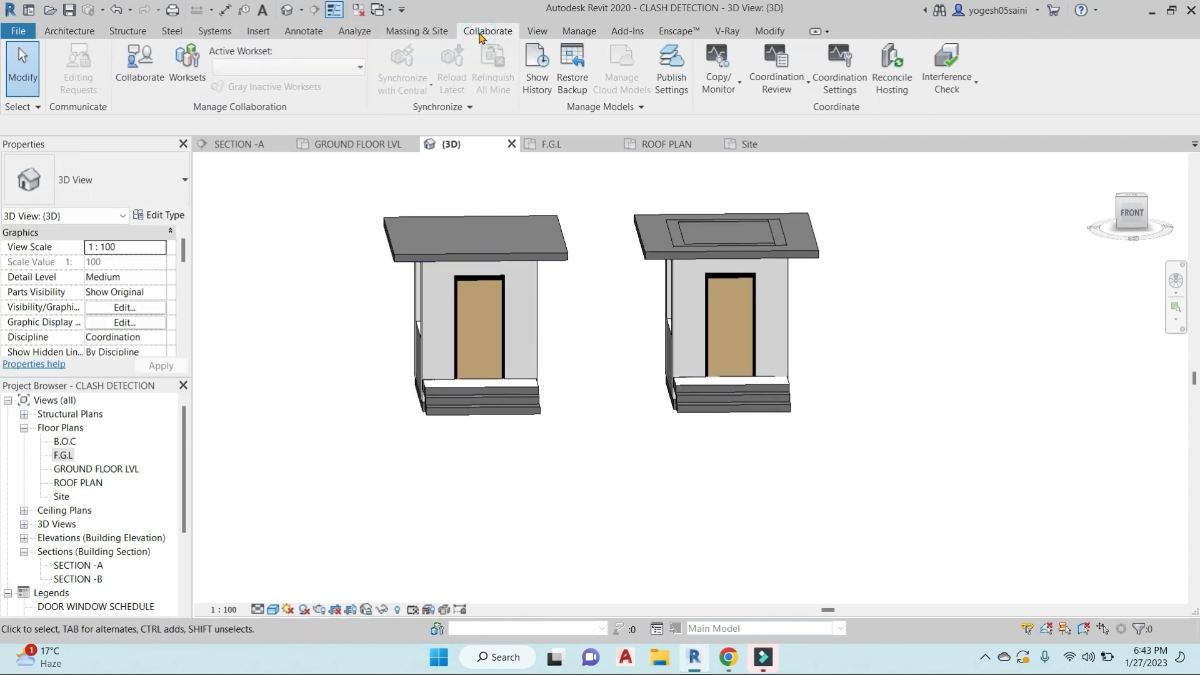
{"action": "left_click", "coordinate": [976, 87]}
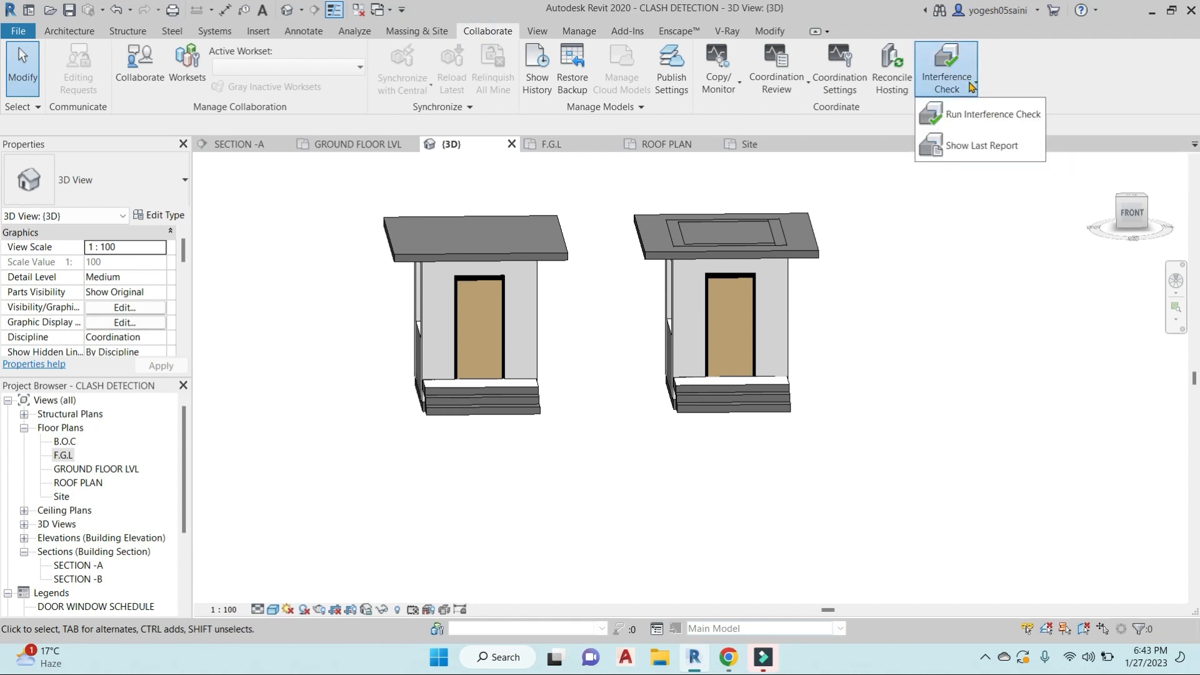
{"action": "left_click", "coordinate": [972, 119]}
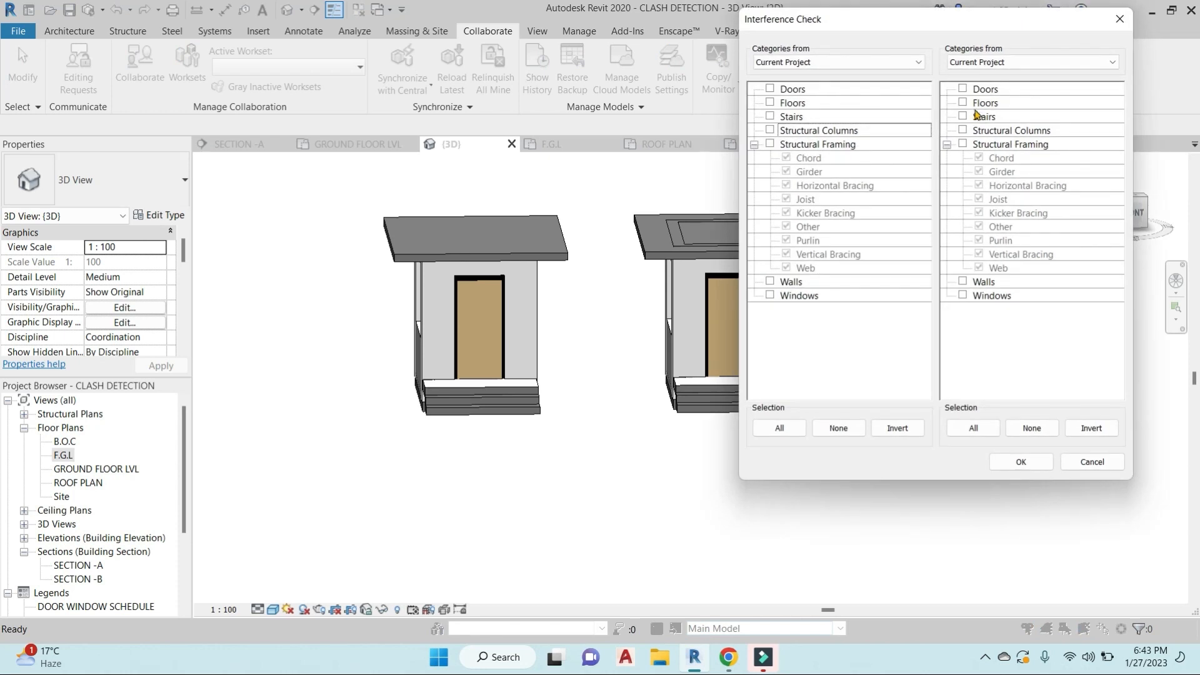
{"action": "left_click_drag", "start_coordinate": [923, 29], "coordinate": [835, 71]}
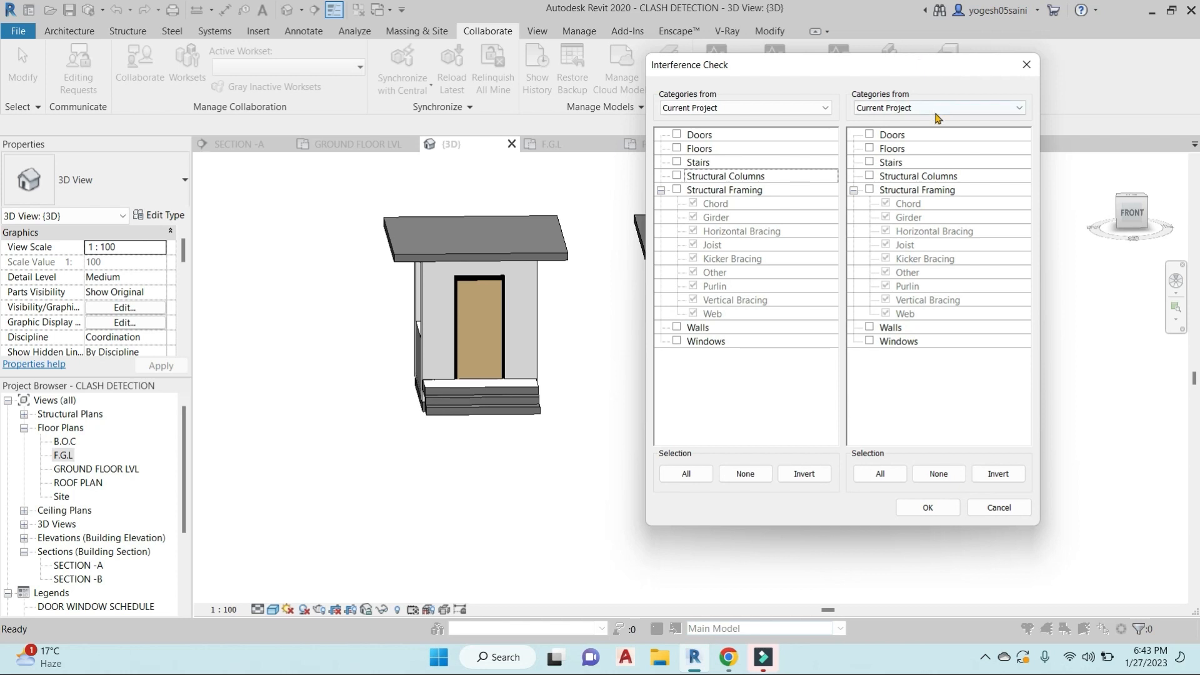
Step: Examine which projects are available as the category source for each side of the interference check
{"action": "left_click", "coordinate": [1019, 108]}
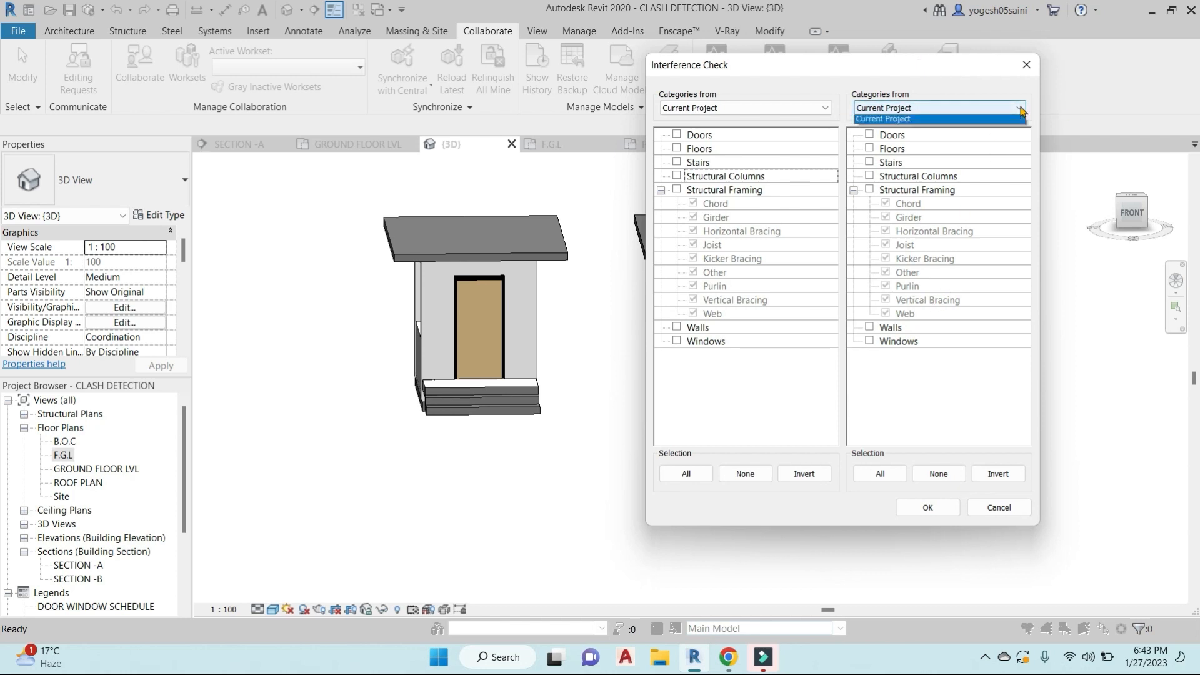
{"action": "left_click", "coordinate": [908, 373]}
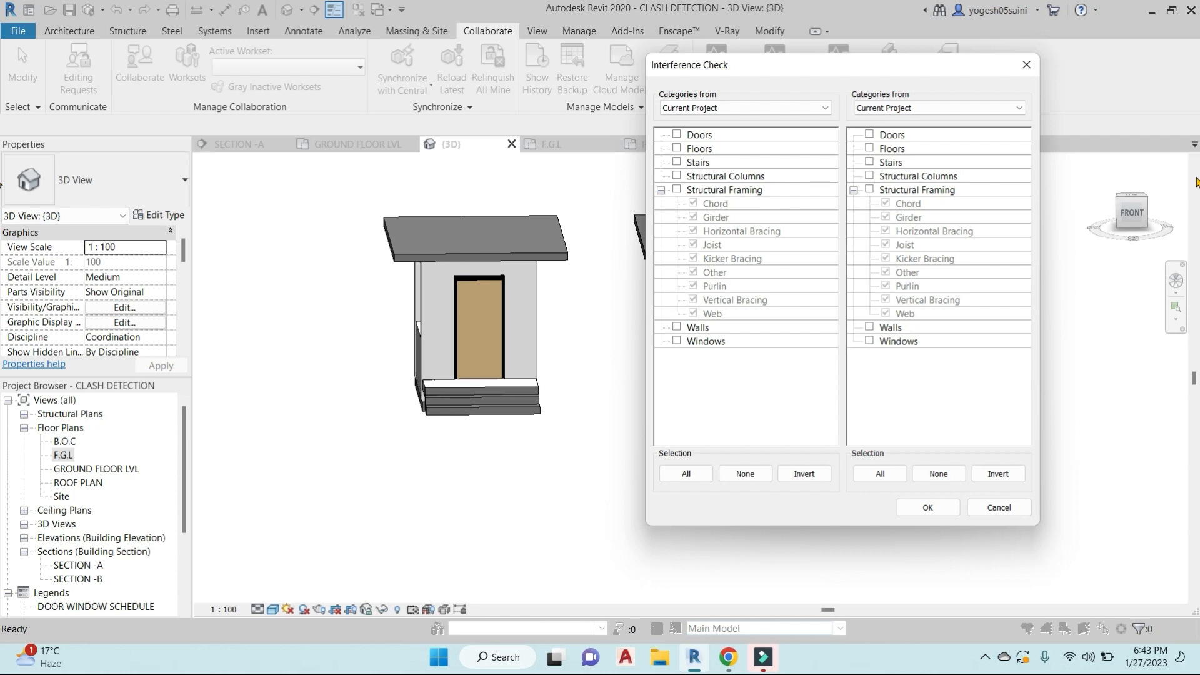
{"action": "left_click", "coordinate": [925, 109]}
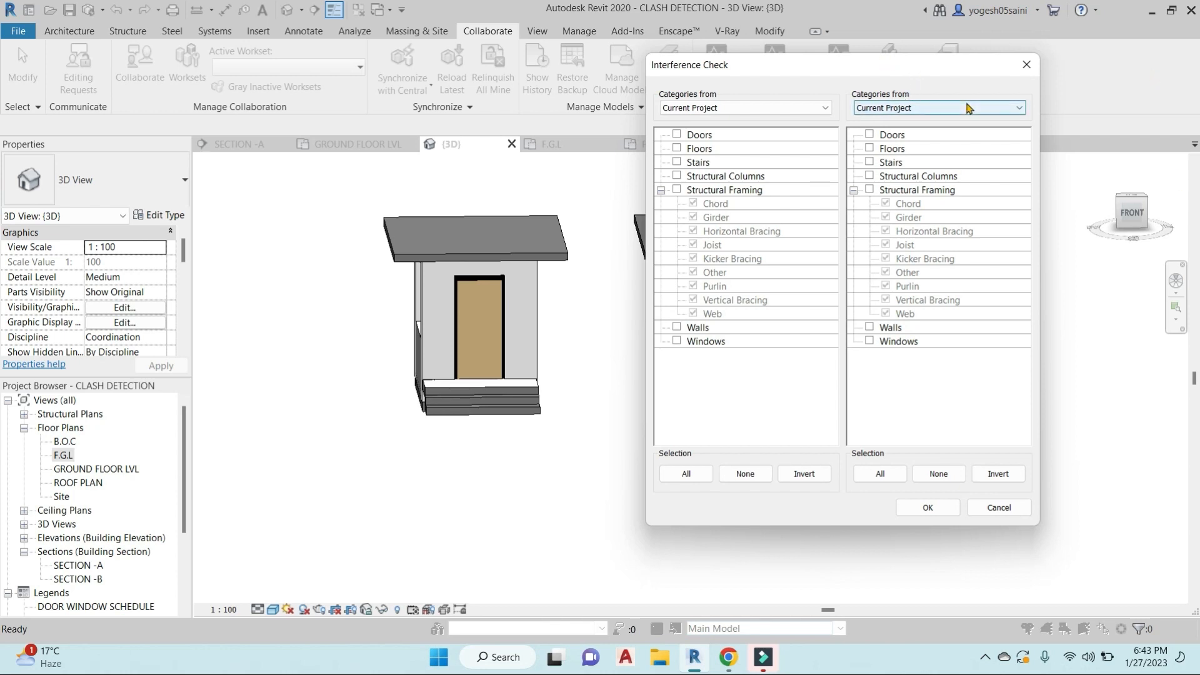
{"action": "left_click", "coordinate": [810, 107]}
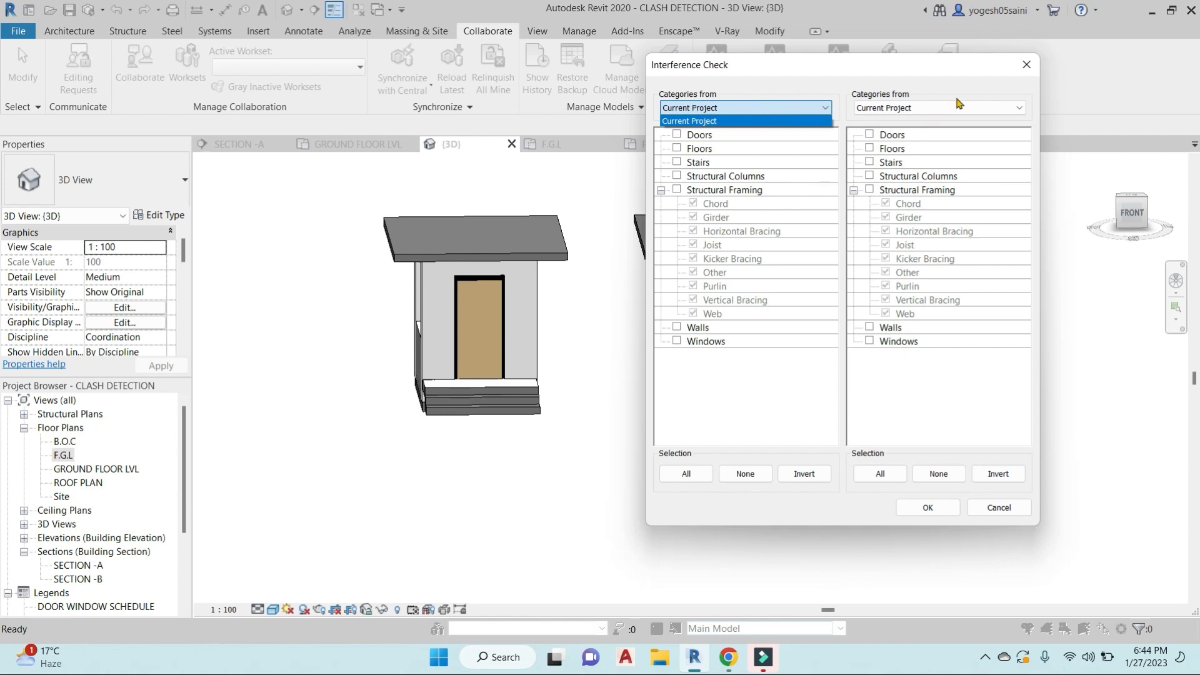
{"action": "left_click", "coordinate": [965, 107]}
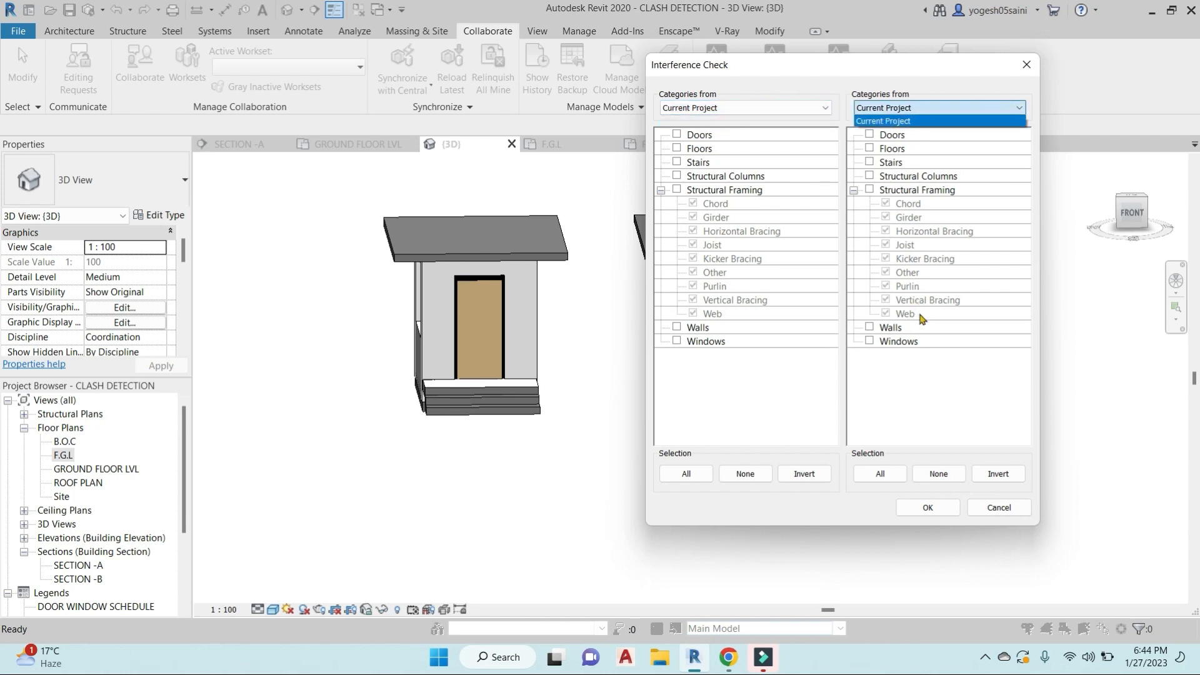
{"action": "left_click", "coordinate": [924, 380]}
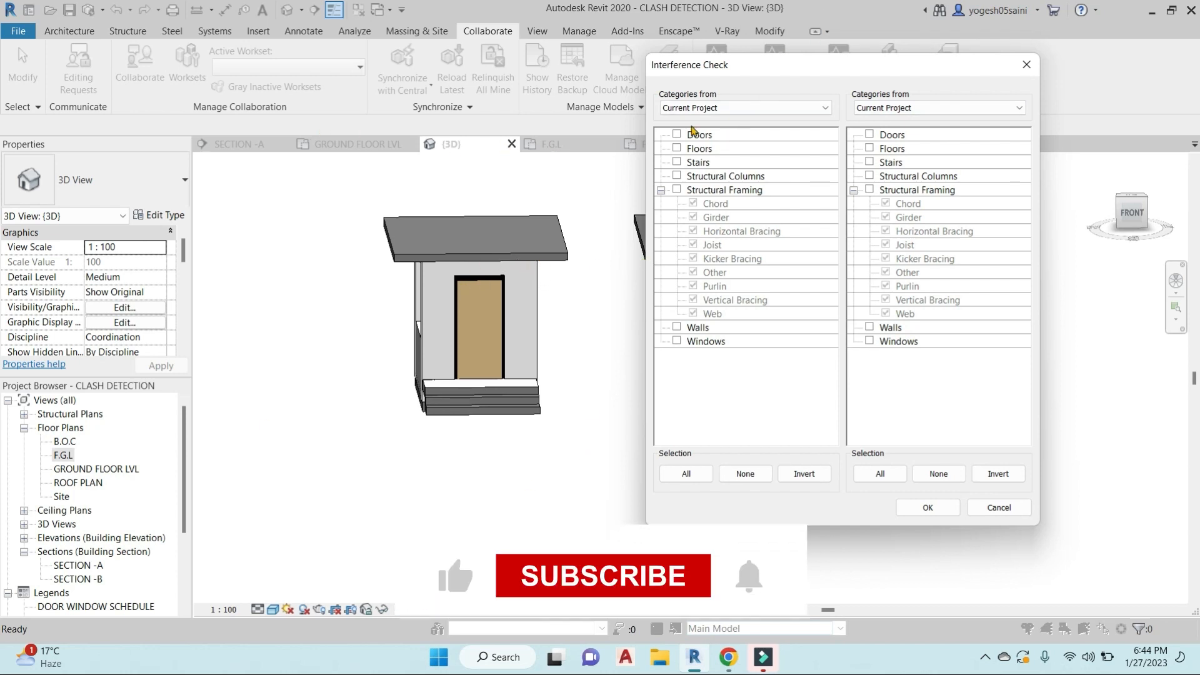
Step: Set the interference check to compare Doors in the first category list against all categories in the second
{"action": "left_click", "coordinate": [676, 135]}
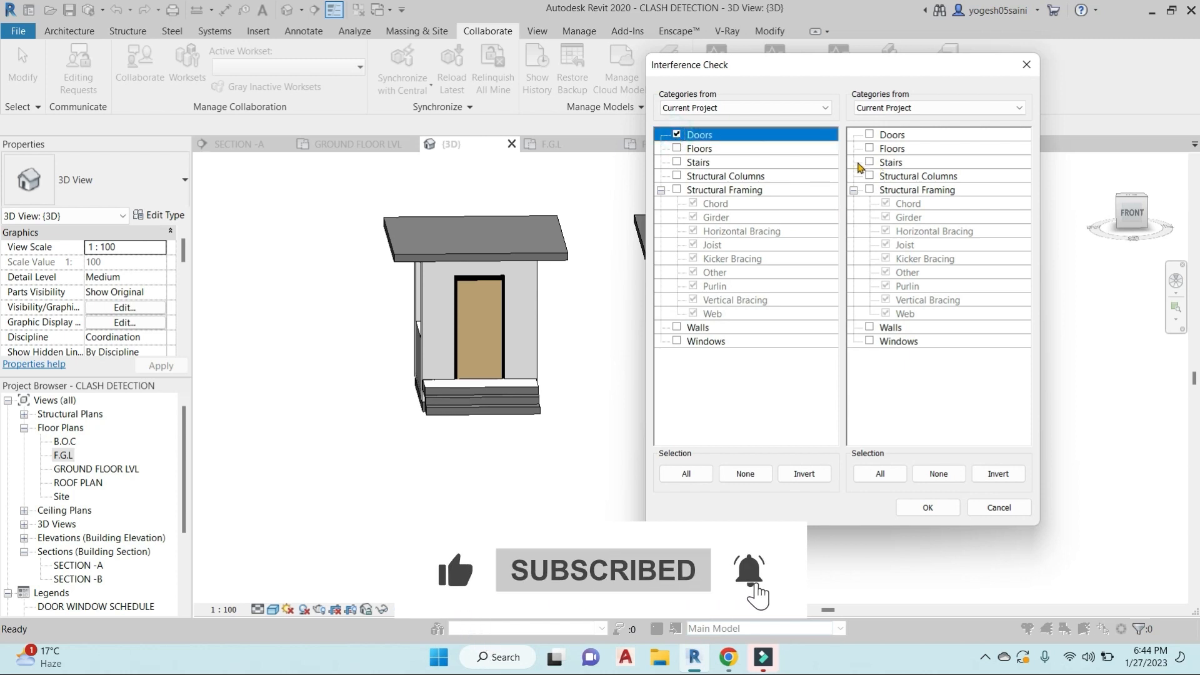
{"action": "left_click", "coordinate": [869, 328]}
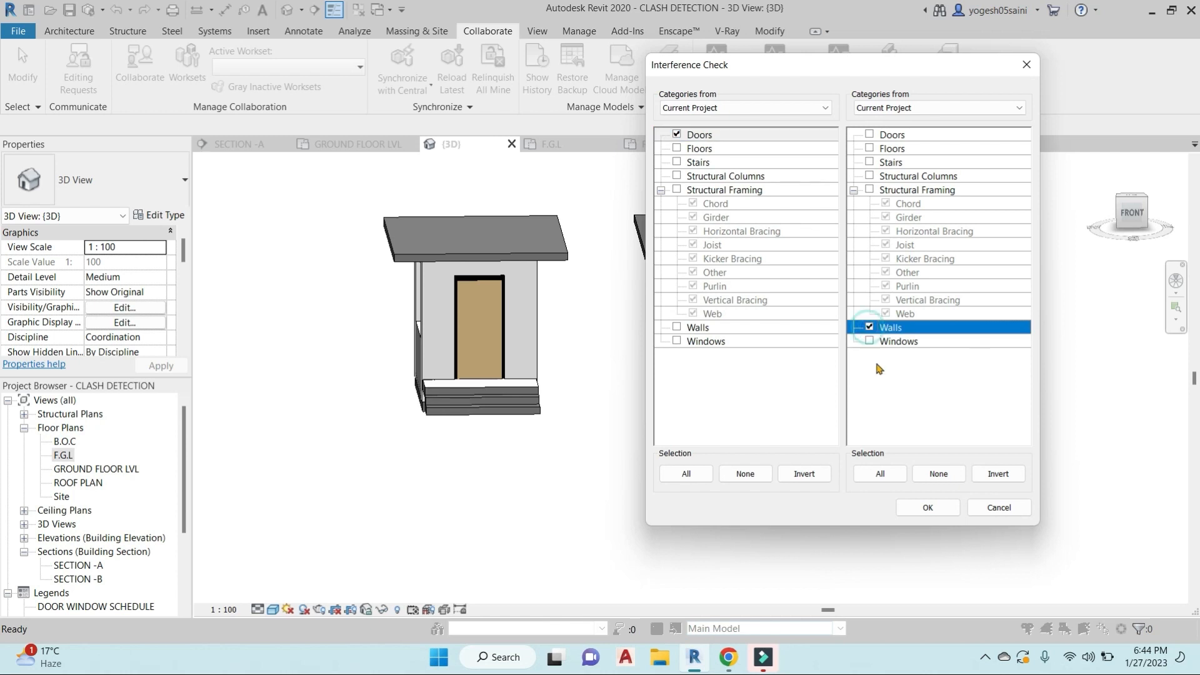
{"action": "left_click", "coordinate": [869, 342]}
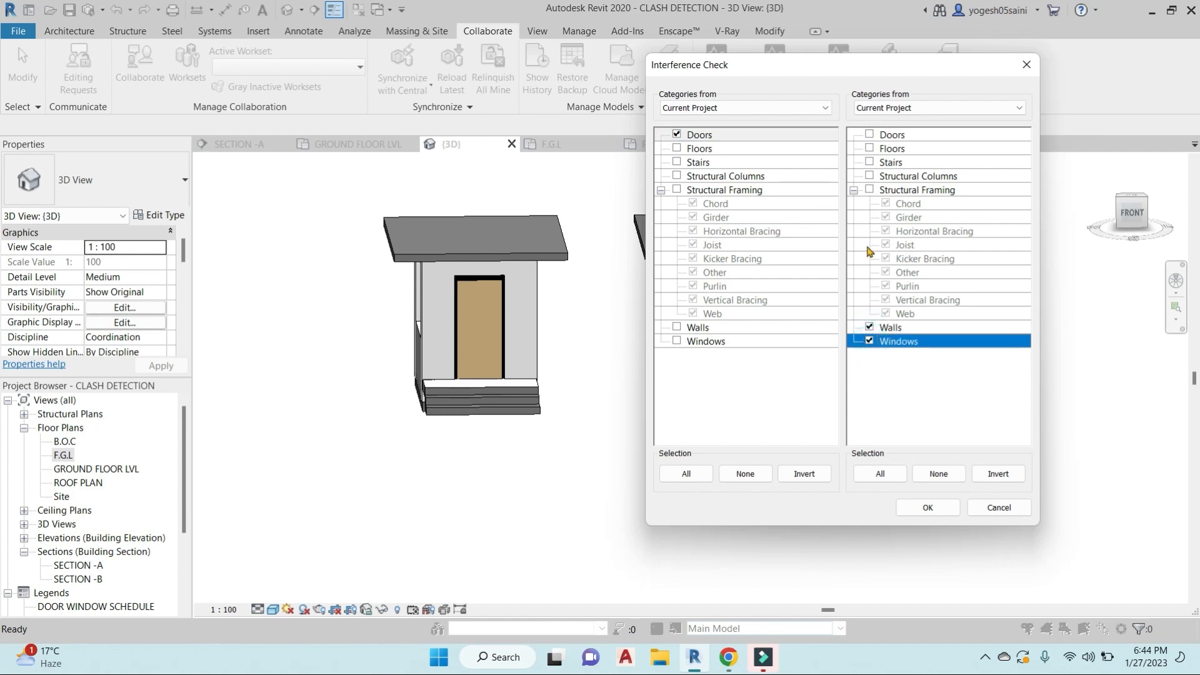
{"action": "left_click", "coordinate": [869, 177]}
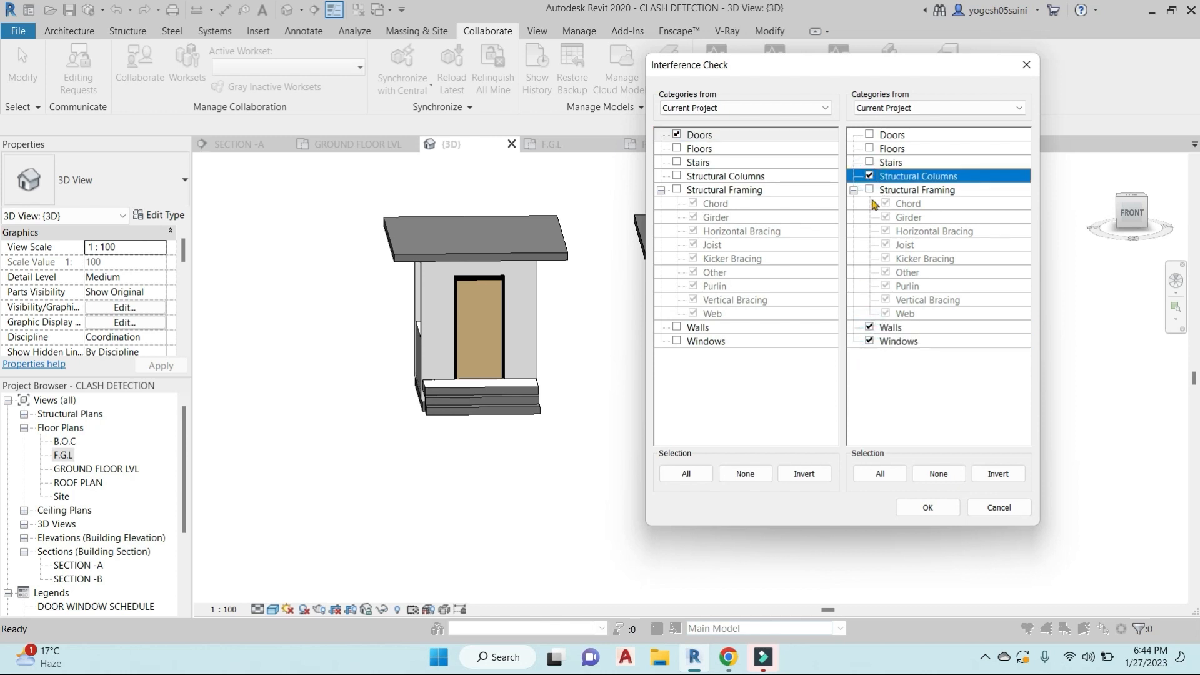
{"action": "left_click", "coordinate": [869, 190]}
{"action": "left_click", "coordinate": [870, 163]}
{"action": "left_click", "coordinate": [870, 149]}
{"action": "left_click", "coordinate": [869, 135]}
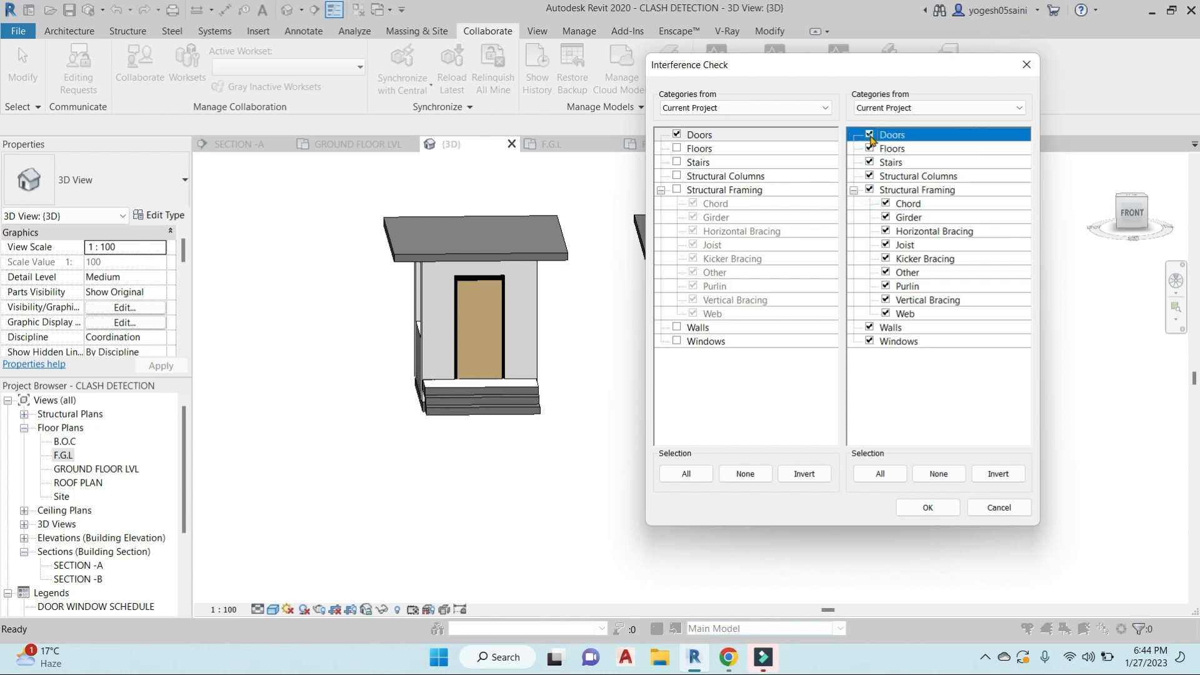
{"action": "left_click", "coordinate": [877, 474]}
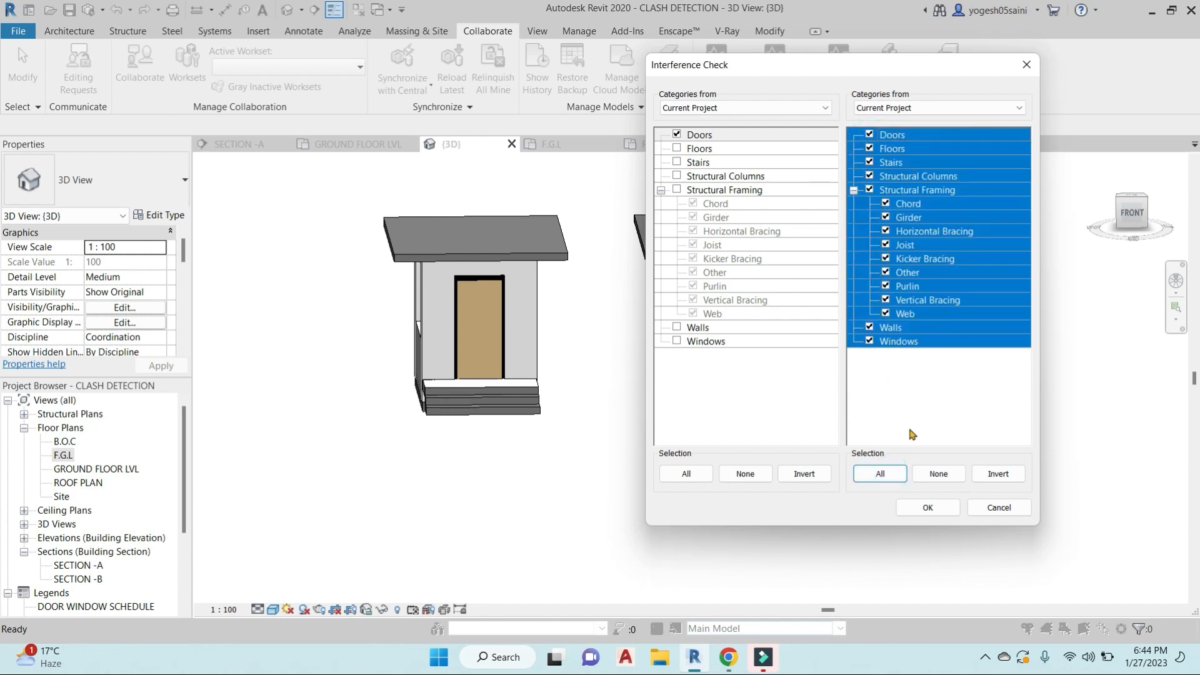
Step: Run the doors interference check, dismiss its result and briefly select the door of the building without the framed roof outline
{"action": "left_click", "coordinate": [926, 506]}
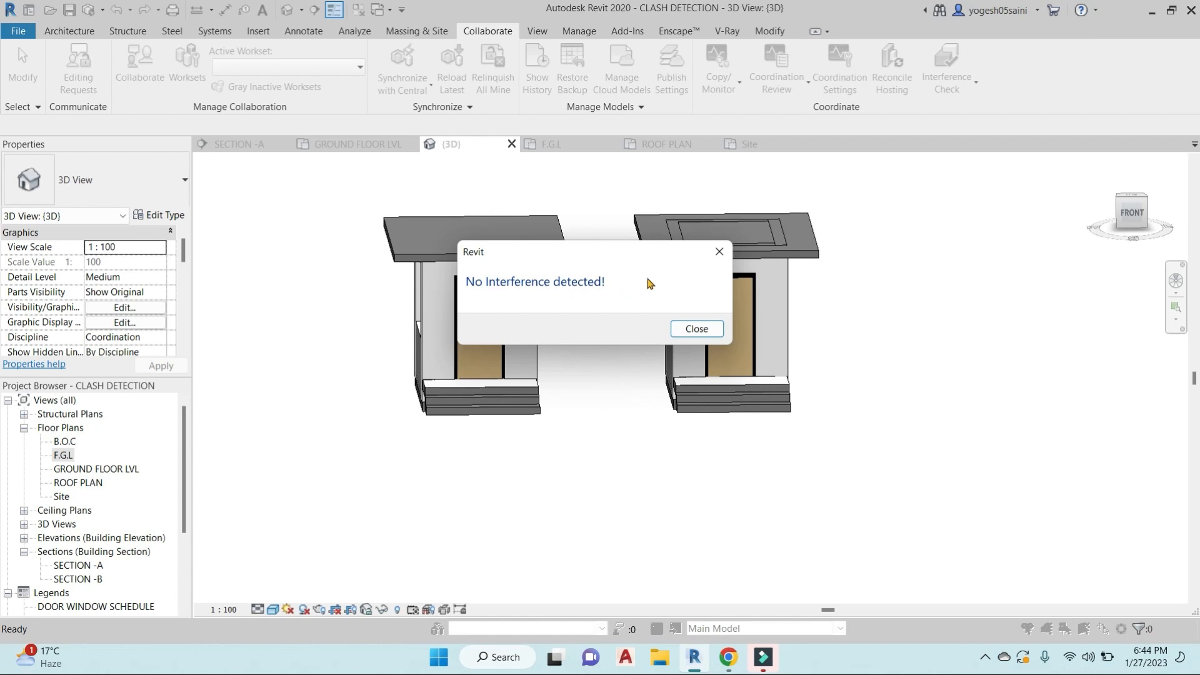
{"action": "left_click", "coordinate": [719, 251]}
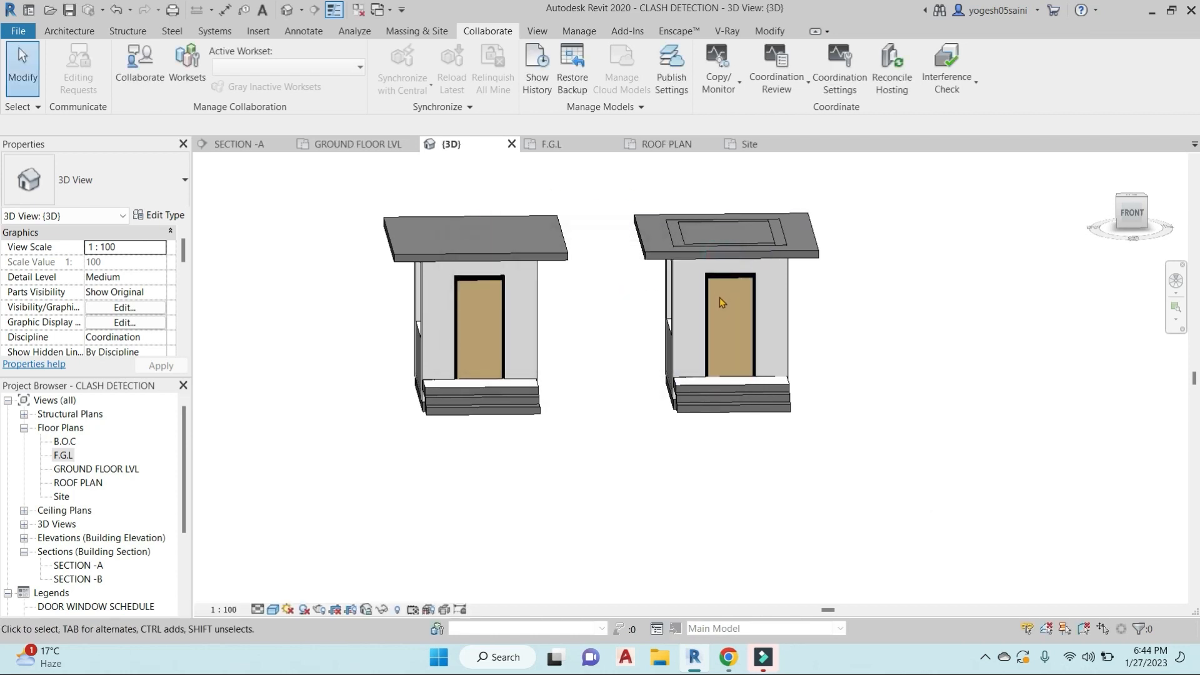
{"action": "left_click", "coordinate": [496, 326]}
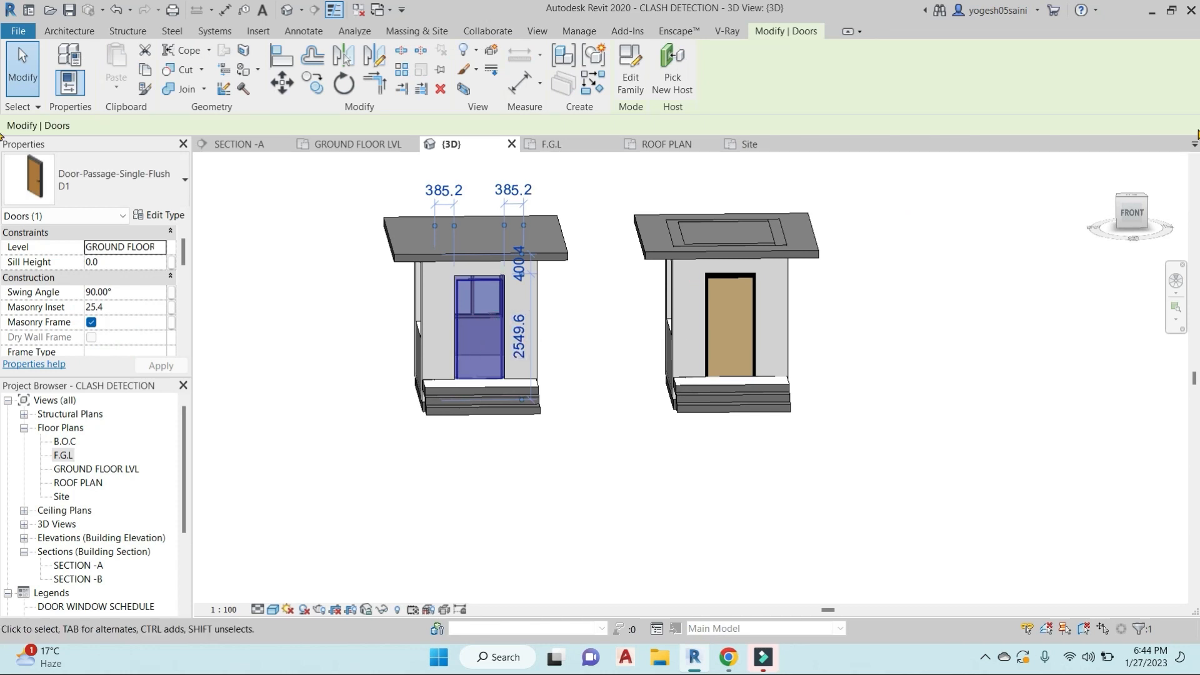
{"action": "left_click", "coordinate": [602, 294]}
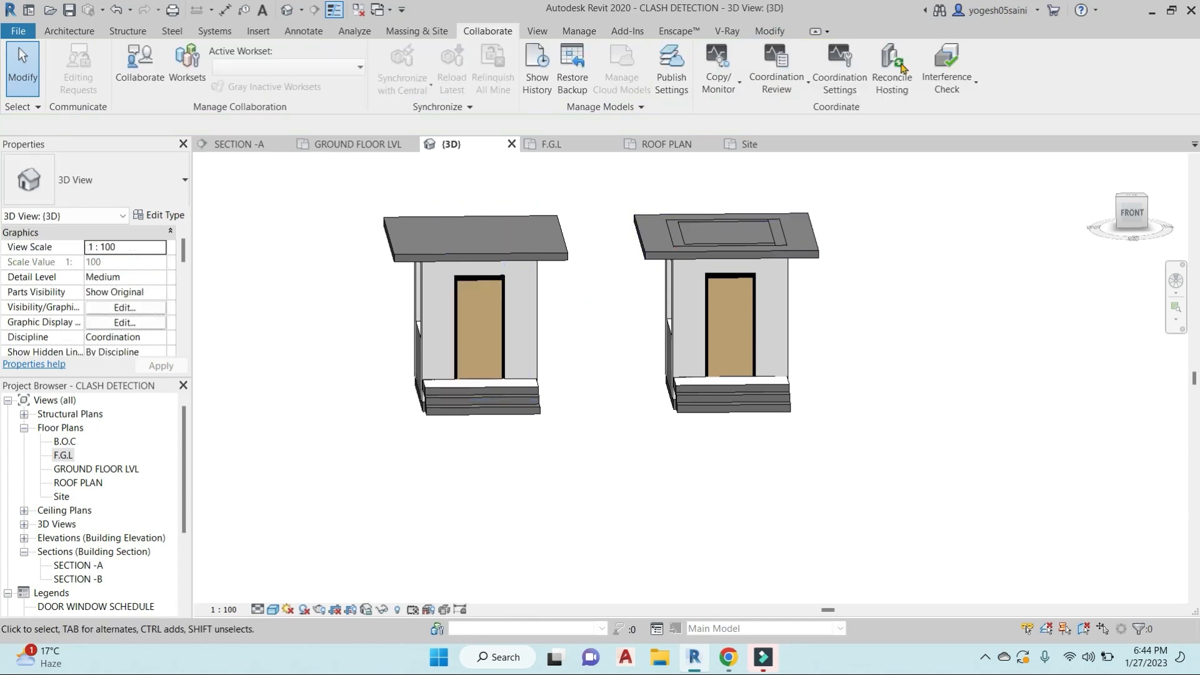
Step: Run another interference check comparing Windows against Walls, Windows, Structural Columns and Structural Framing
{"action": "left_click", "coordinate": [946, 68]}
{"action": "left_click", "coordinate": [967, 118]}
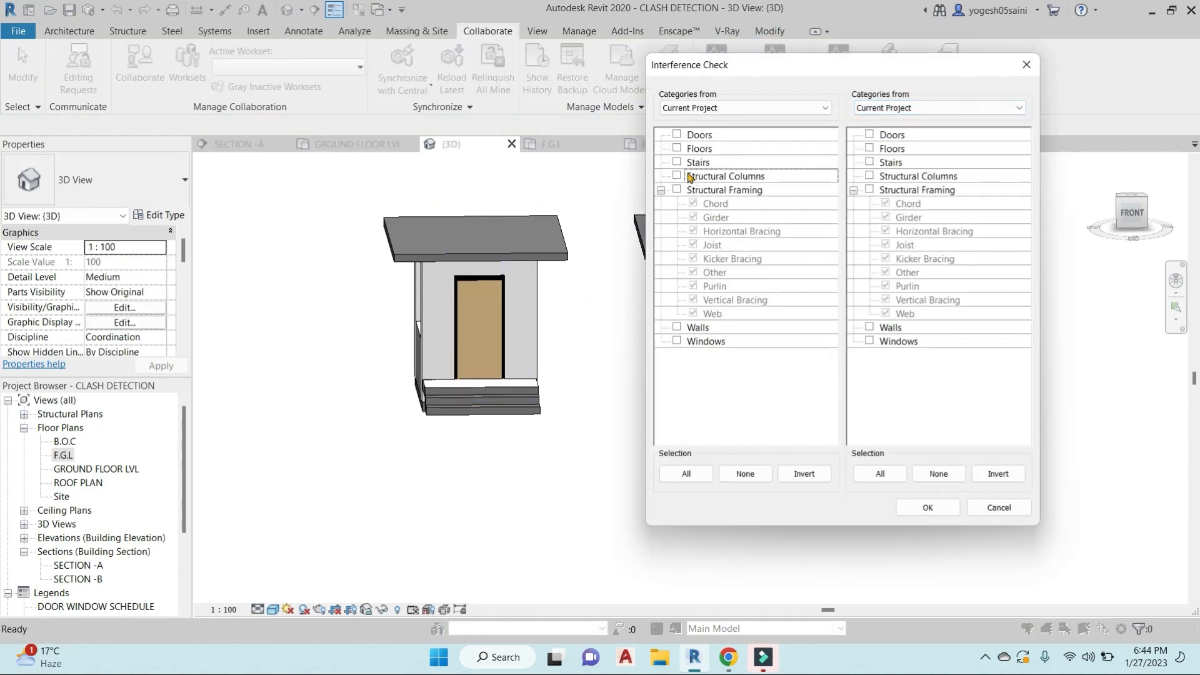
{"action": "left_click", "coordinate": [677, 341]}
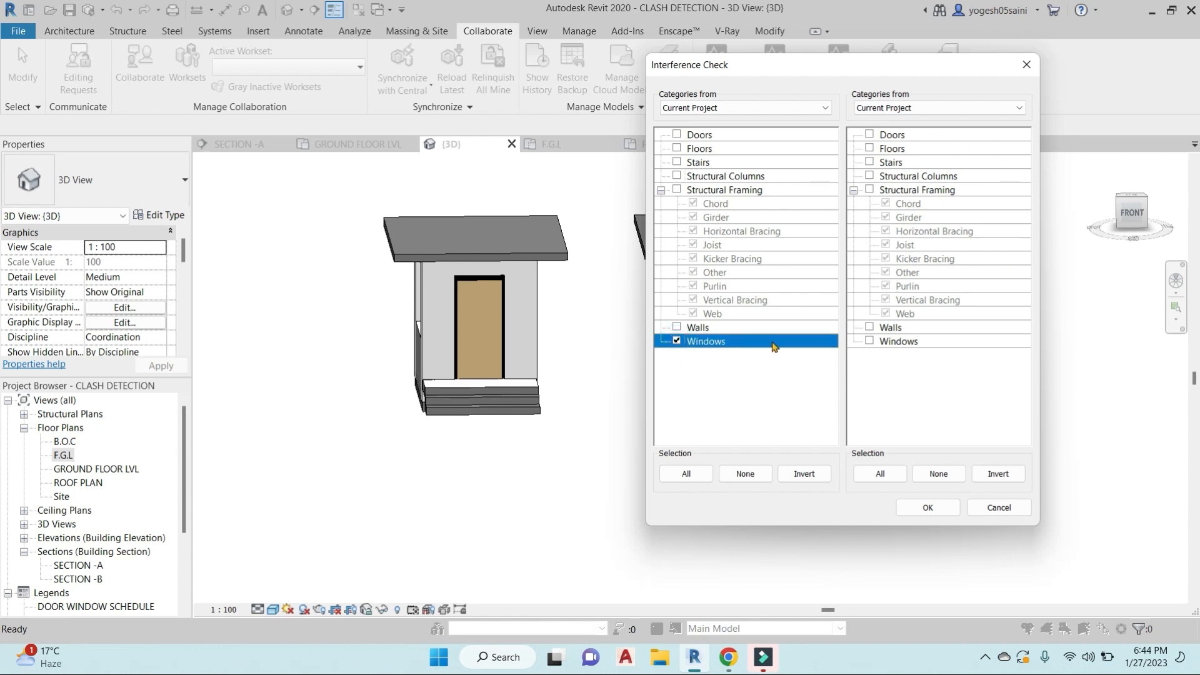
{"action": "left_click", "coordinate": [870, 328]}
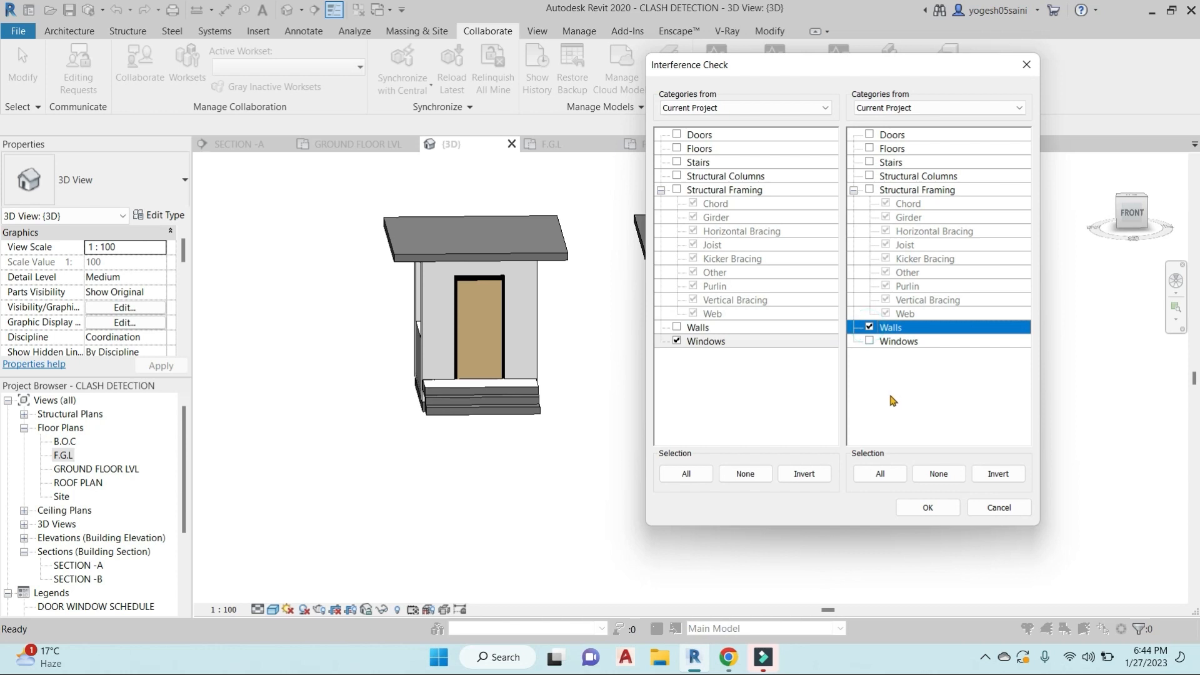
{"action": "left_click", "coordinate": [870, 341]}
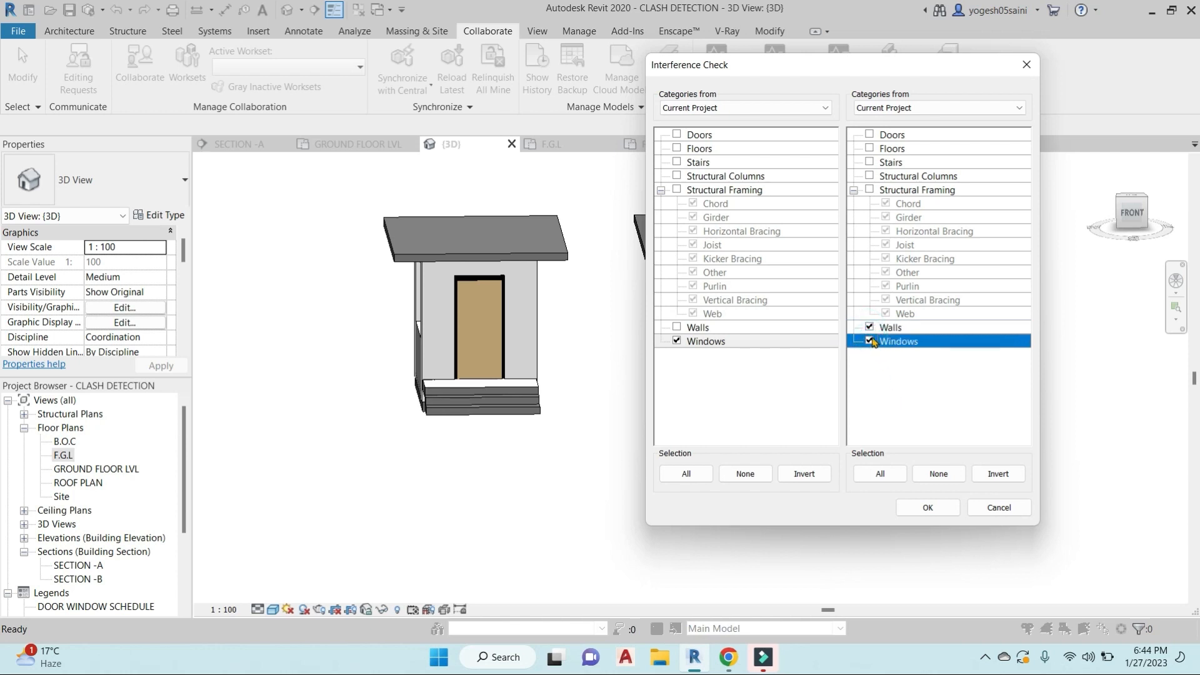
{"action": "left_click", "coordinate": [869, 177]}
{"action": "left_click", "coordinate": [869, 190]}
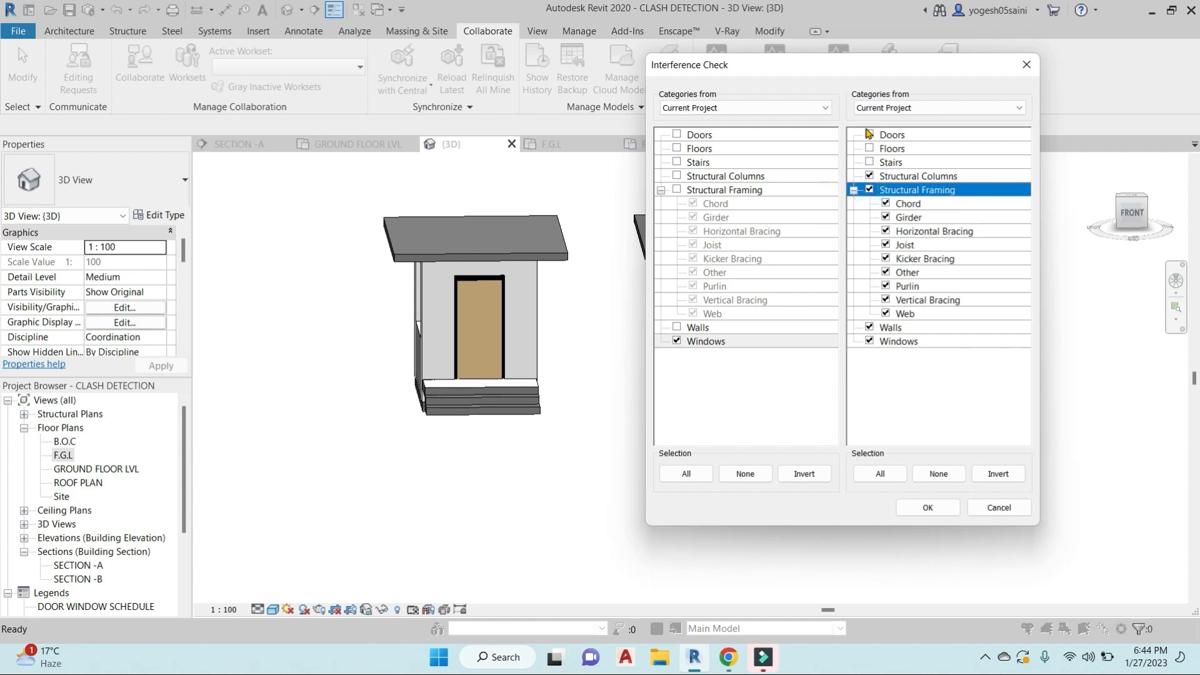
{"action": "left_click", "coordinate": [928, 508]}
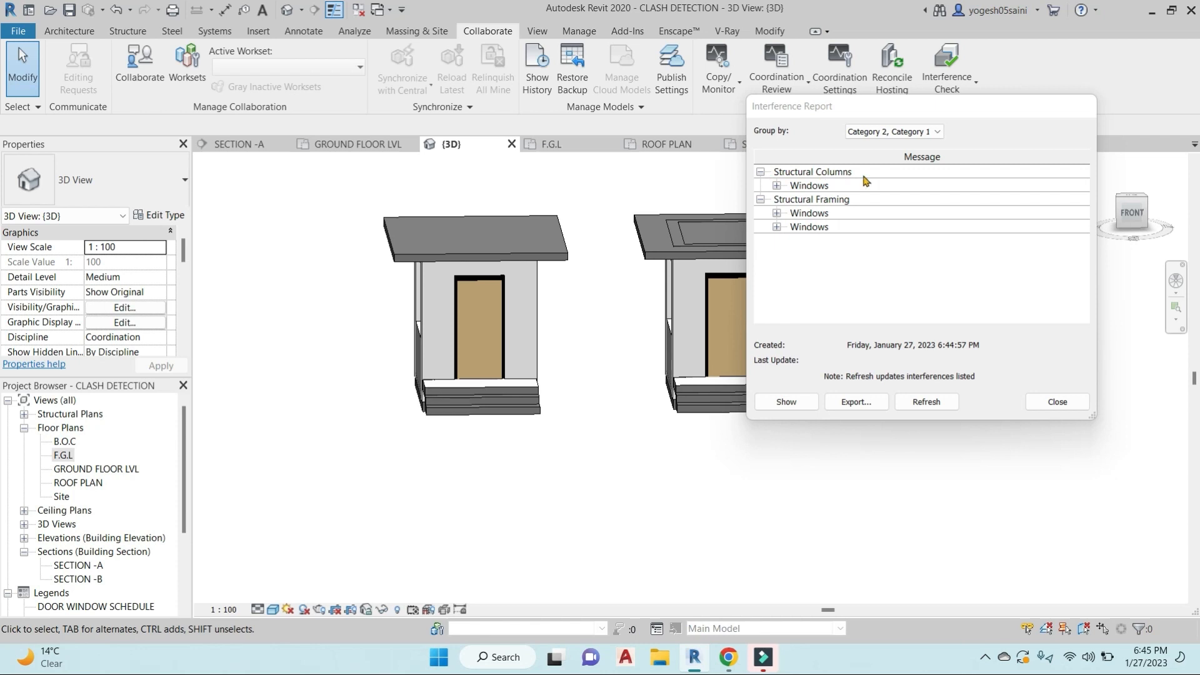
Step: Locate the clashing column and window listed under Structural Columns in the interference report by showing each in the 3D view
{"action": "left_click_drag", "start_coordinate": [855, 111], "coordinate": [932, 122]}
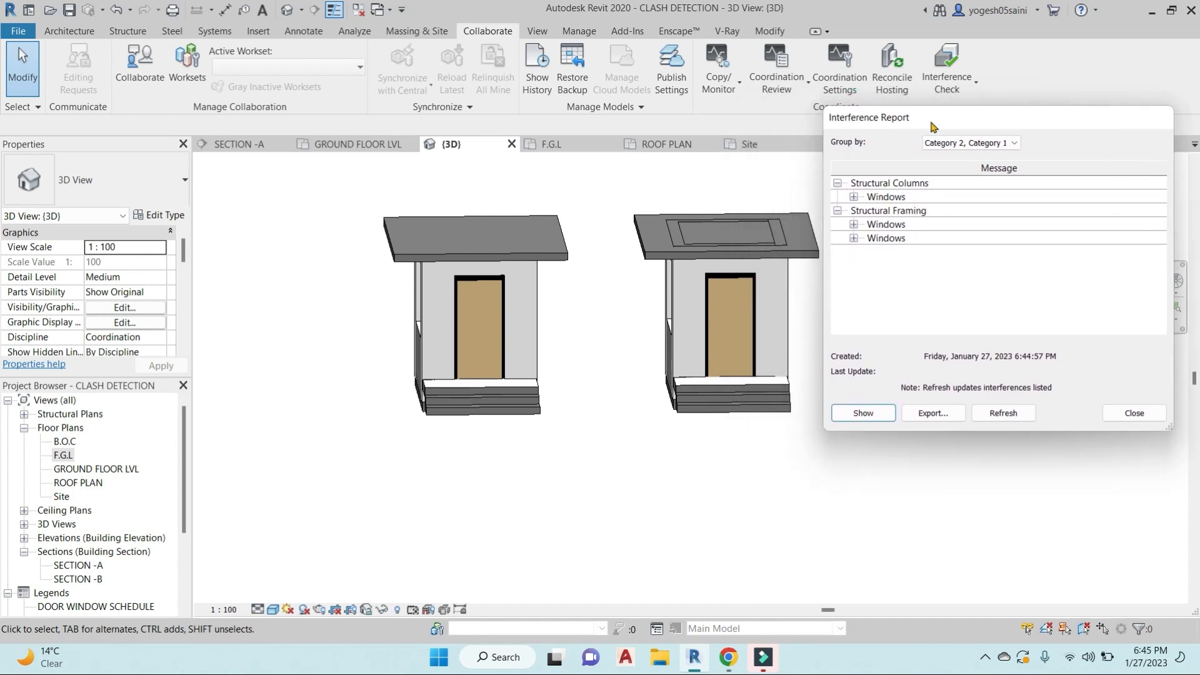
{"action": "left_click", "coordinate": [853, 198]}
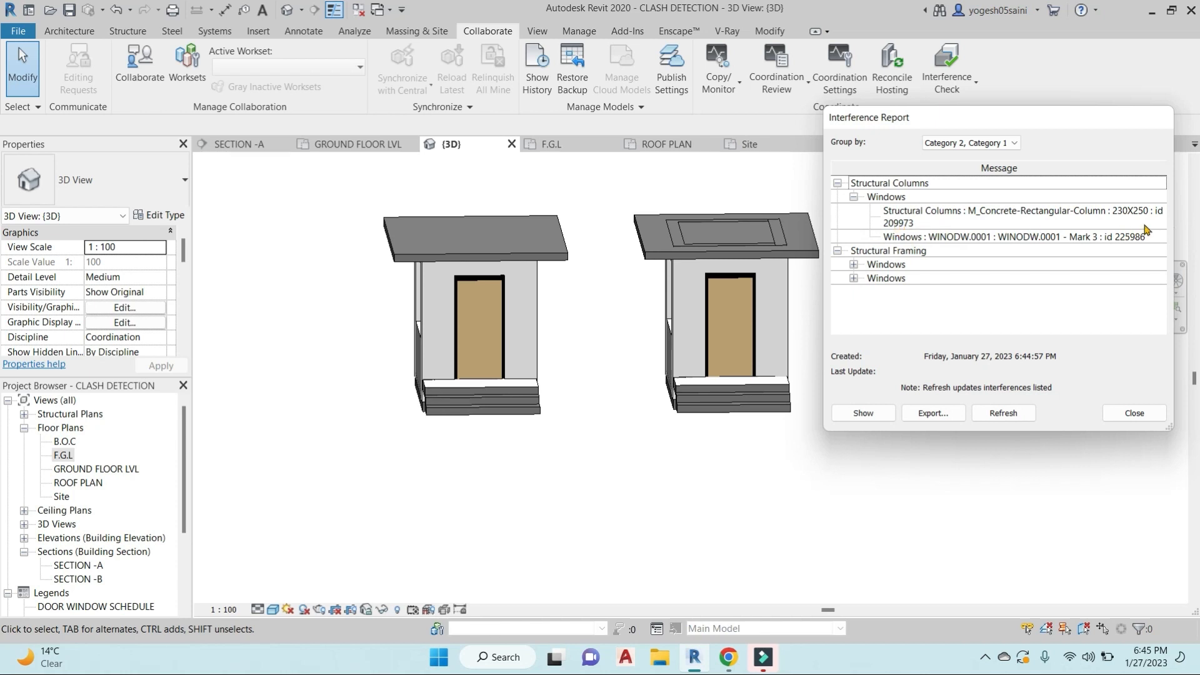
{"action": "left_click", "coordinate": [932, 221]}
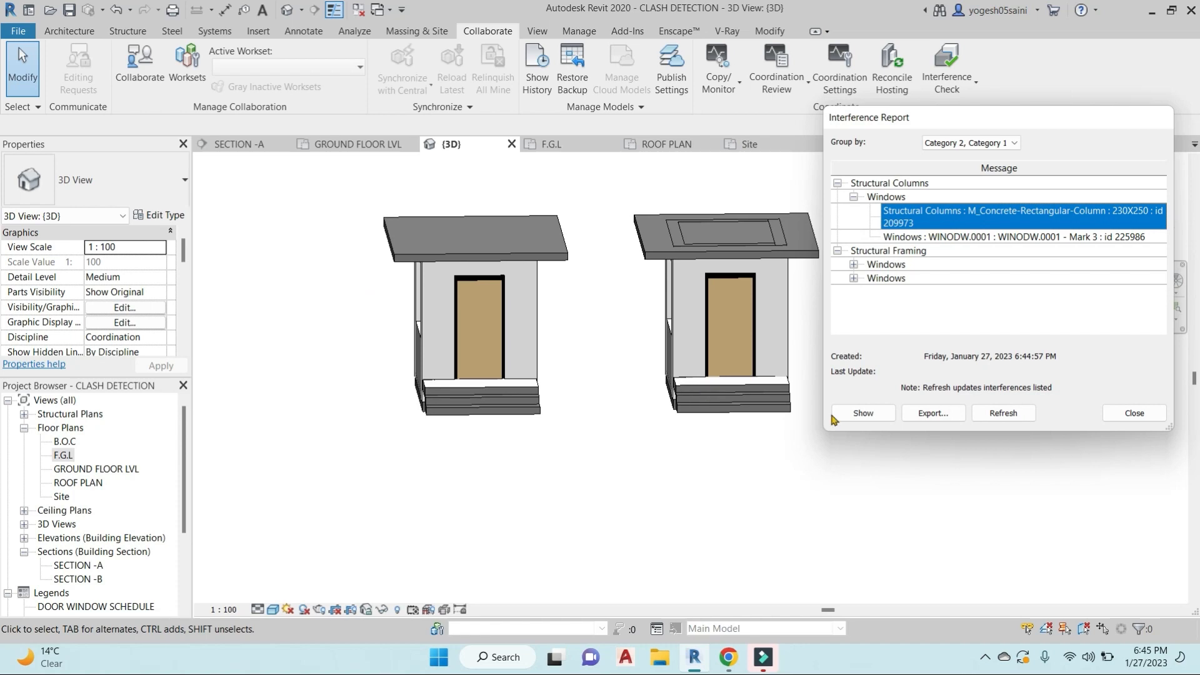
{"action": "left_click", "coordinate": [872, 415]}
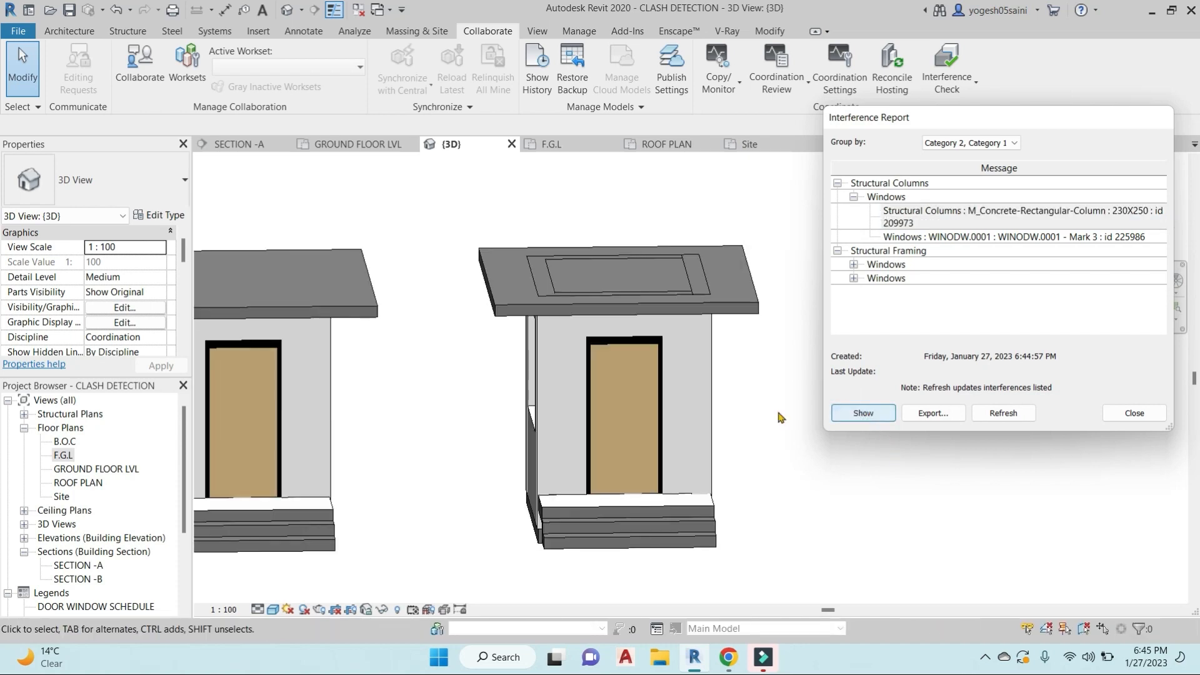
{"action": "middle_click_drag", "start_coordinate": [748, 446], "coordinate": [500, 475], "text": "shift"}
{"action": "middle_click_drag", "start_coordinate": [688, 456], "coordinate": [563, 477], "text": "shift"}
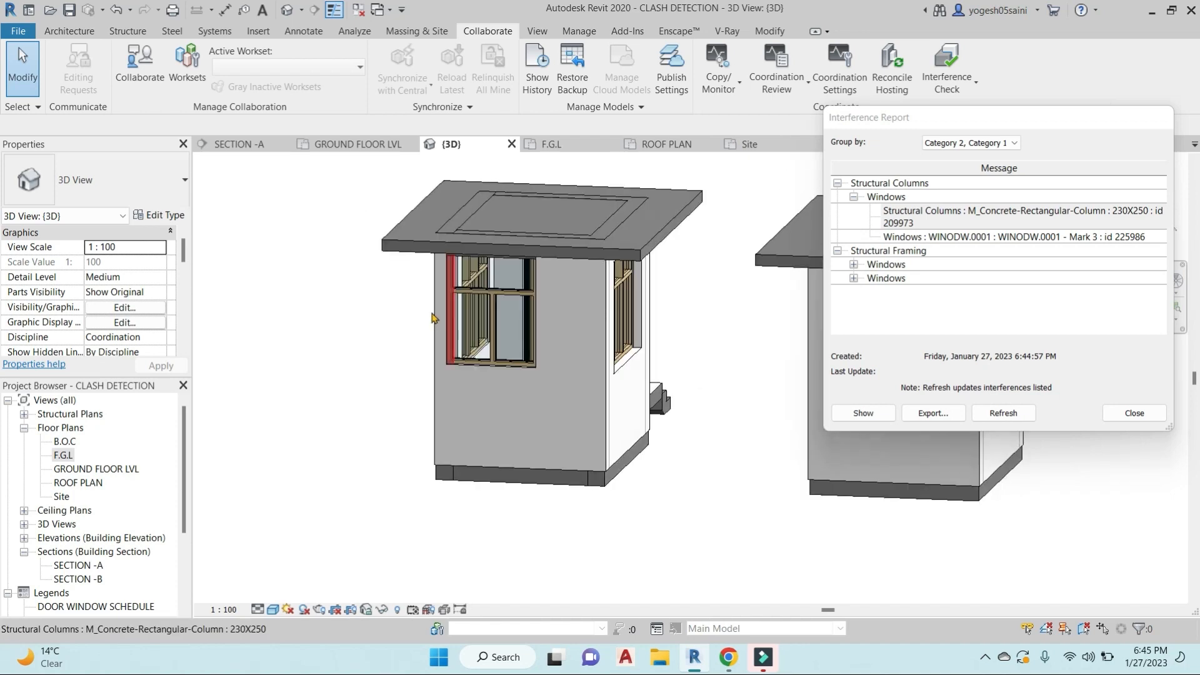
{"action": "scroll", "coordinate": [445, 318], "scroll_direction": "up", "scroll_amount": 5}
{"action": "scroll", "coordinate": [484, 302], "scroll_direction": "down", "scroll_amount": 3}
{"action": "middle_click_drag", "start_coordinate": [557, 356], "coordinate": [631, 438]}
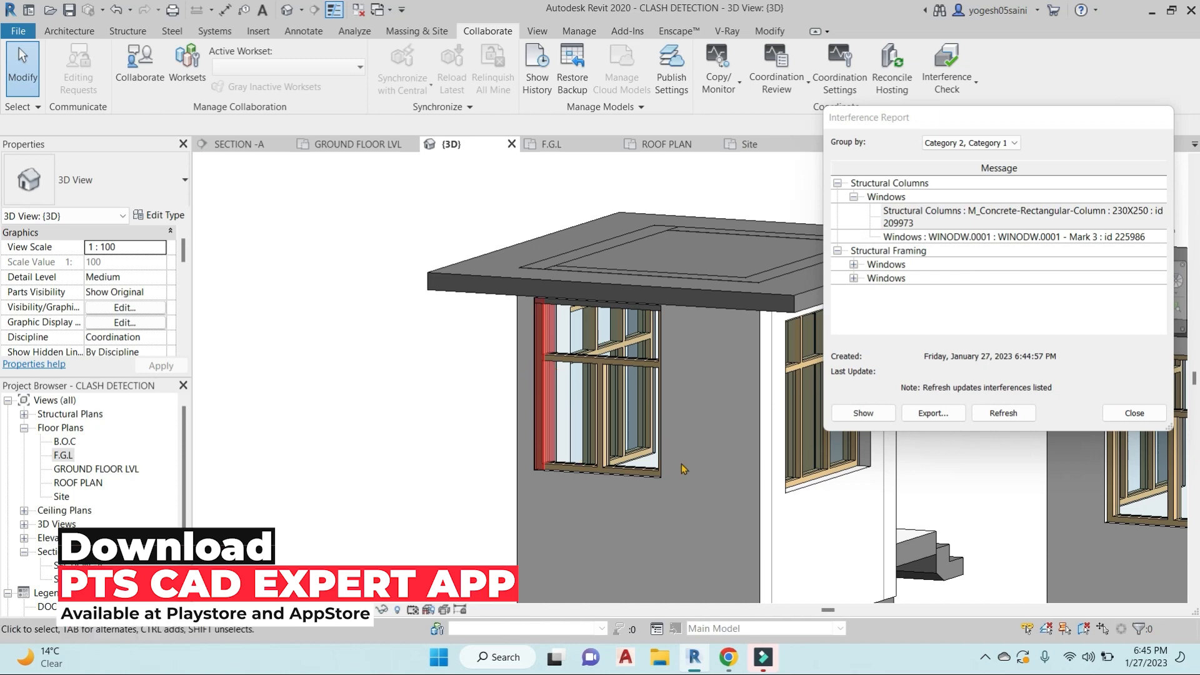
{"action": "middle_click_drag", "start_coordinate": [682, 464], "coordinate": [678, 434], "text": "shift"}
{"action": "left_click", "coordinate": [1001, 237]}
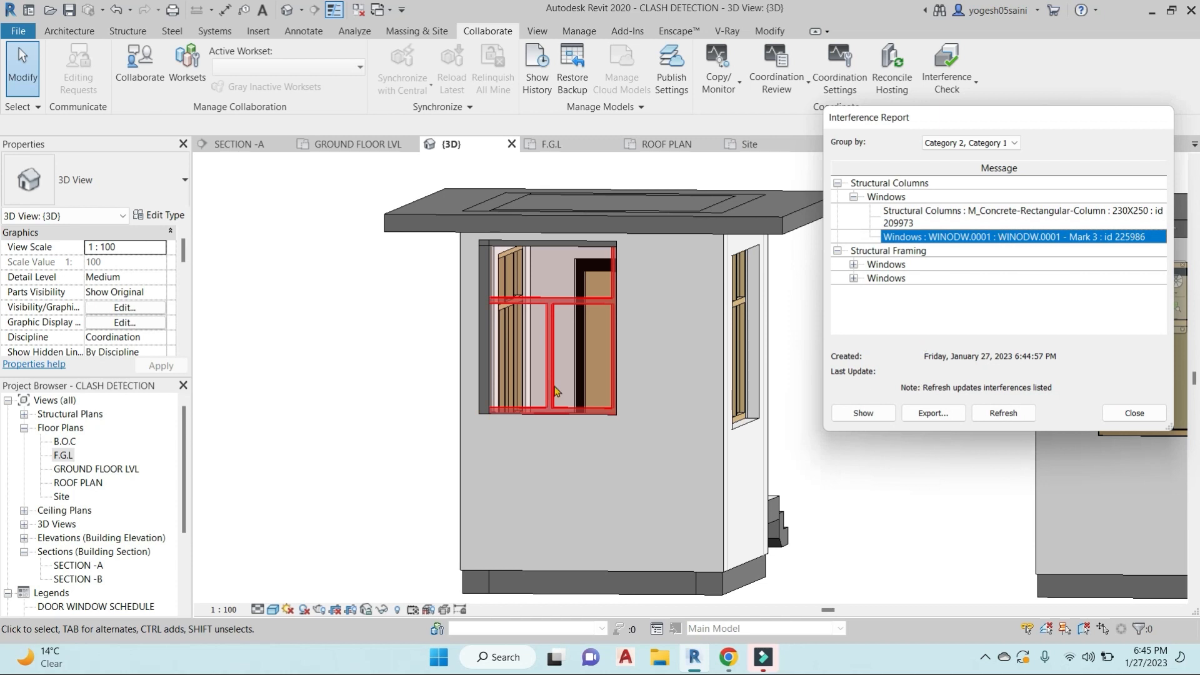
{"action": "middle_click_drag", "start_coordinate": [616, 325], "coordinate": [626, 378], "text": "shift"}
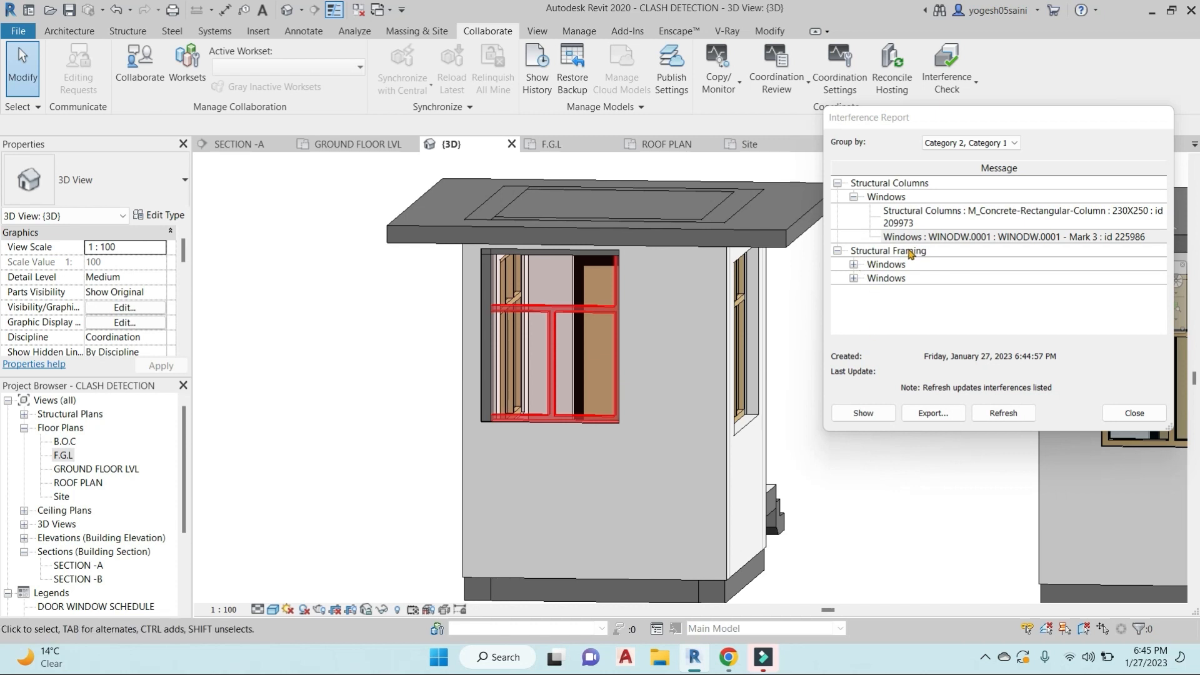
Step: Highlight the beam with id 231881 and the window of the first Structural Framing clash and inspect where they meet
{"action": "left_click", "coordinate": [854, 265]}
{"action": "left_click", "coordinate": [933, 284]}
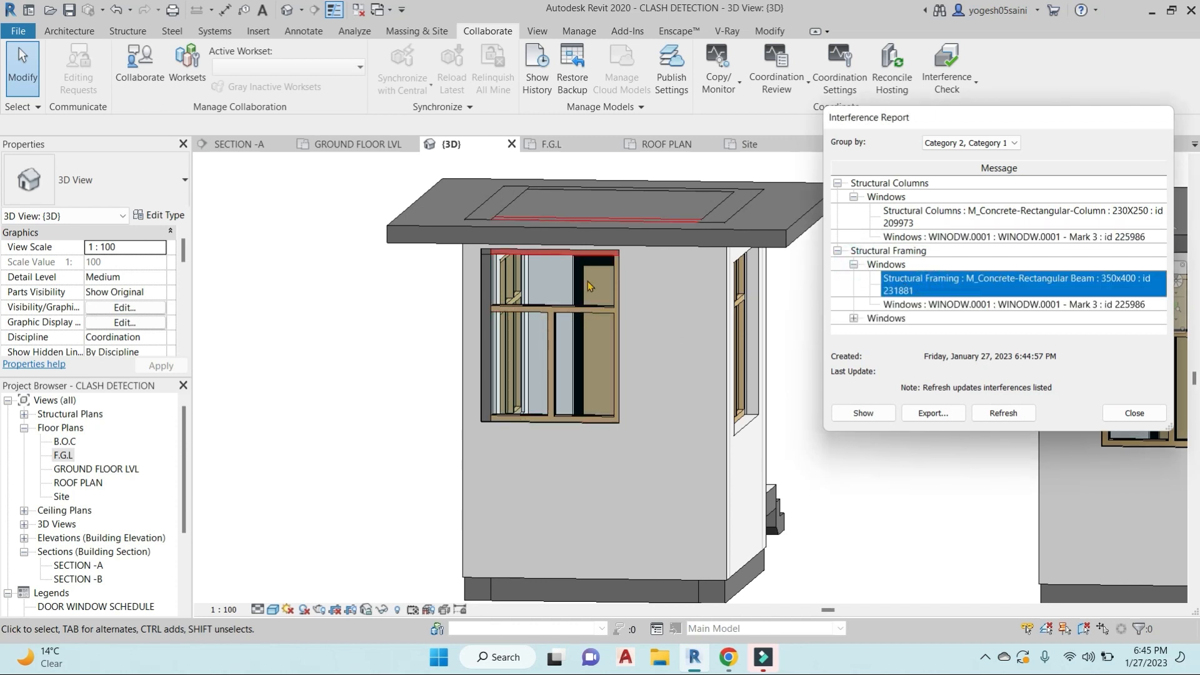
{"action": "middle_click_drag", "start_coordinate": [619, 322], "coordinate": [675, 272], "text": "shift"}
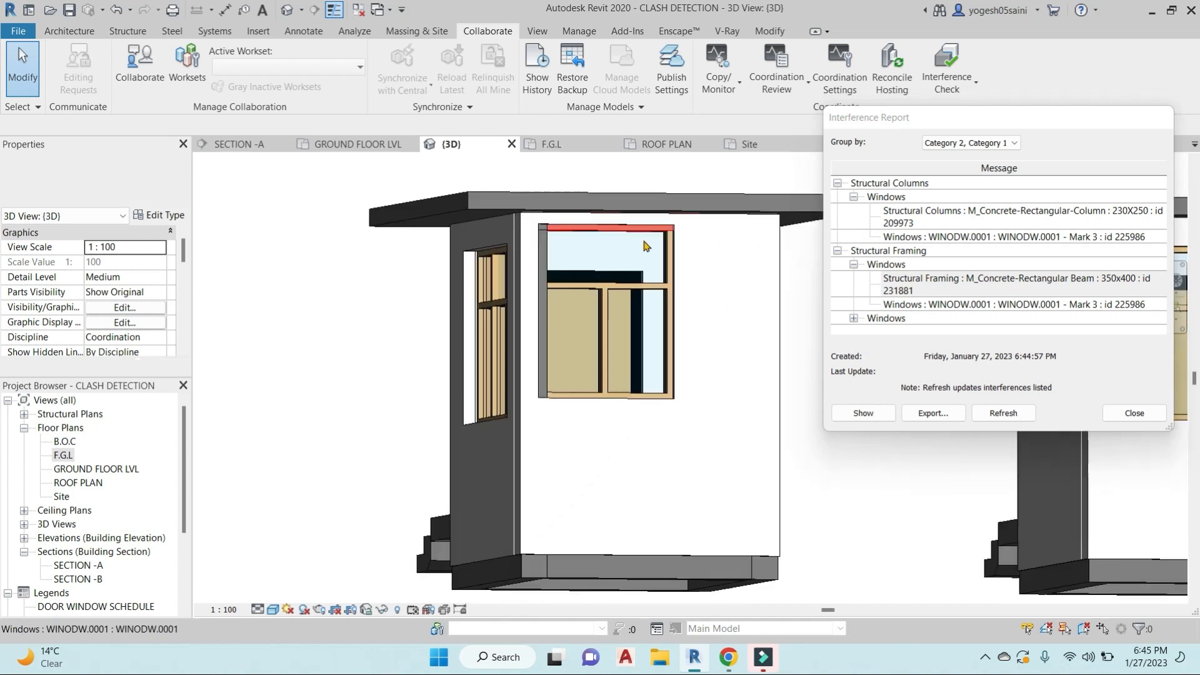
{"action": "scroll", "coordinate": [628, 221], "scroll_direction": "up", "scroll_amount": 3}
{"action": "scroll", "coordinate": [531, 240], "scroll_direction": "down", "scroll_amount": 4}
{"action": "middle_click_drag", "start_coordinate": [582, 269], "coordinate": [684, 350], "text": "shift"}
{"action": "left_click", "coordinate": [985, 304]}
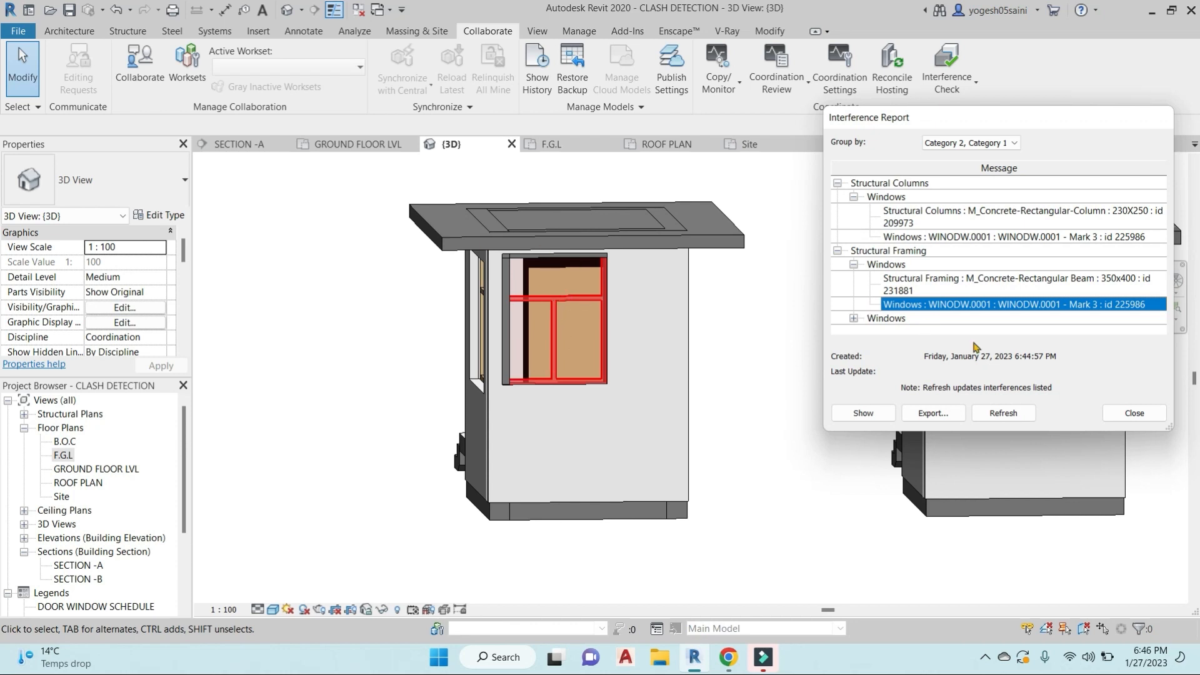
Step: Inspect the second Structural Framing clash by highlighting beam 231879 and its window in the model, and close the report
{"action": "left_click", "coordinate": [853, 318]}
{"action": "left_click", "coordinate": [937, 282]}
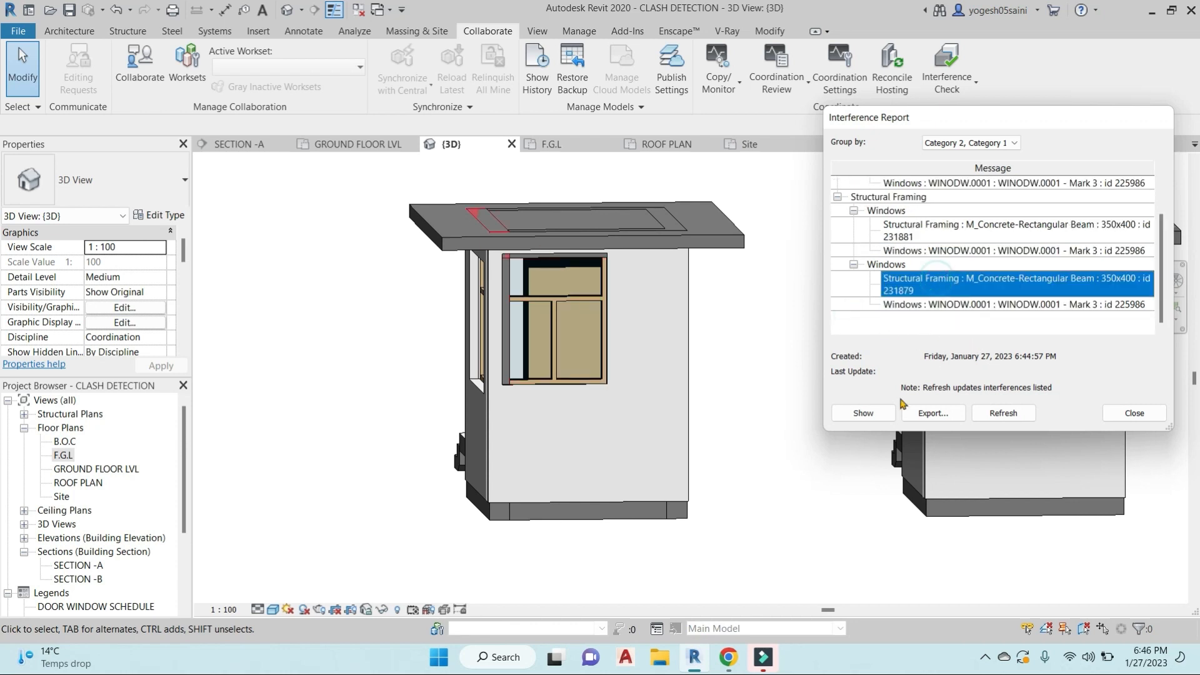
{"action": "scroll", "coordinate": [465, 206], "scroll_direction": "up", "scroll_amount": 6}
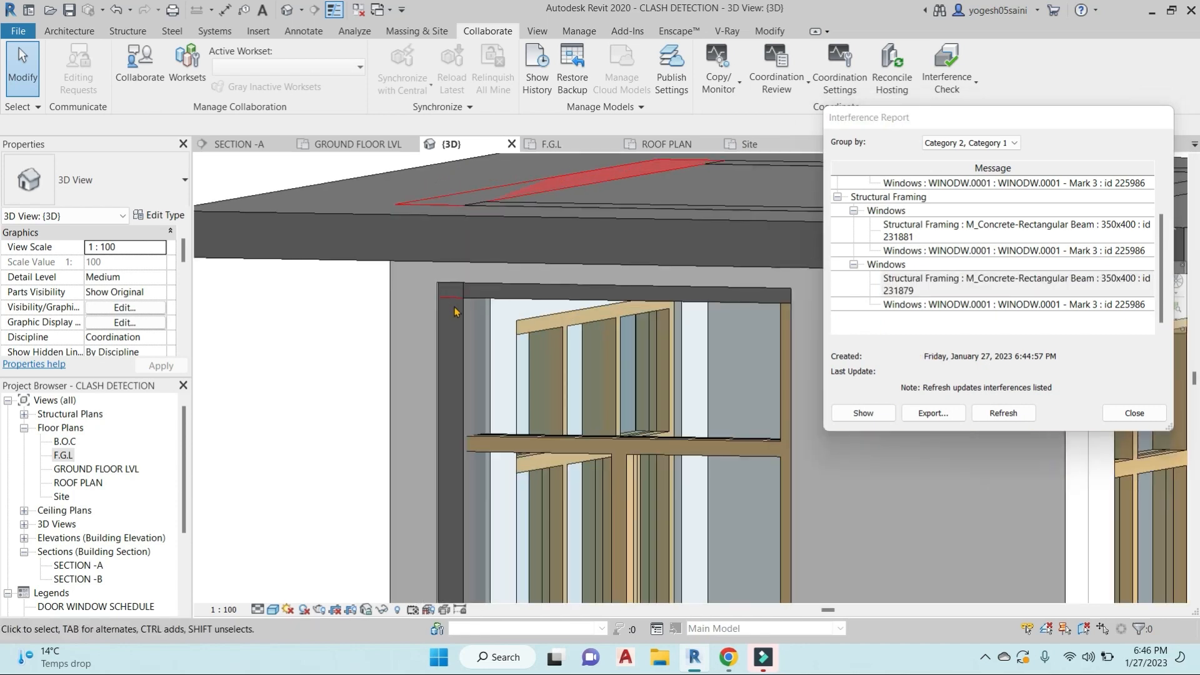
{"action": "scroll", "coordinate": [452, 310], "scroll_direction": "down", "scroll_amount": 2}
{"action": "middle_click_drag", "start_coordinate": [481, 337], "coordinate": [514, 341], "text": "shift"}
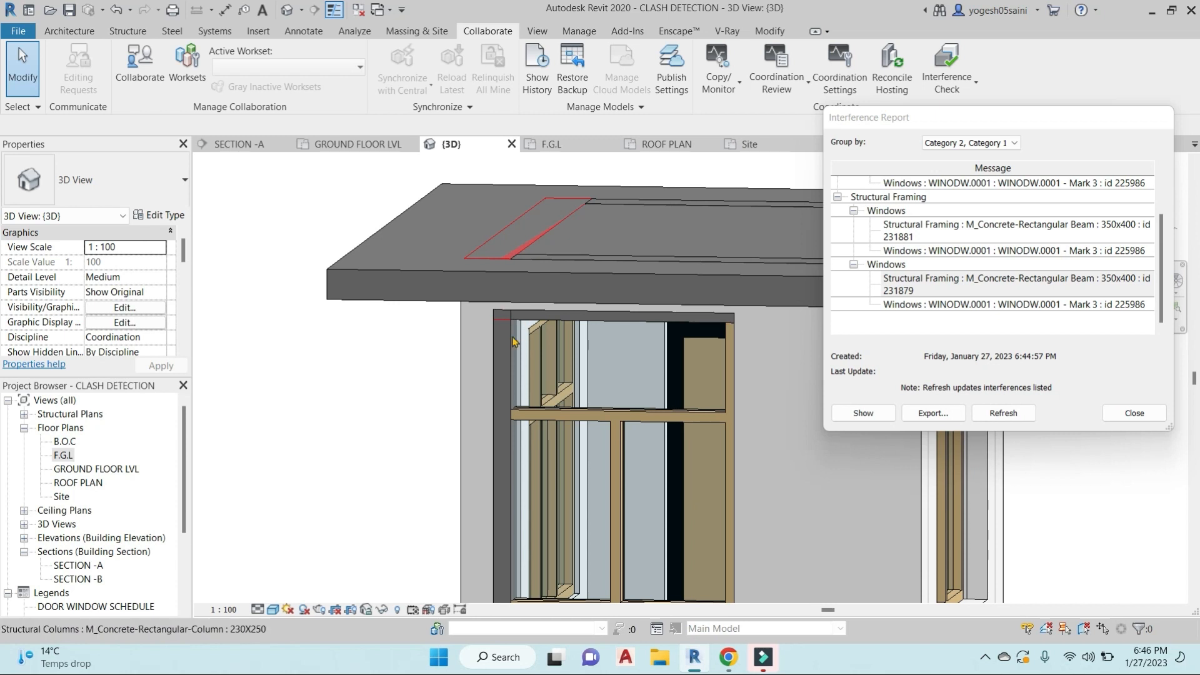
{"action": "scroll", "coordinate": [656, 388], "scroll_direction": "down", "scroll_amount": 1}
{"action": "middle_click_drag", "start_coordinate": [748, 444], "coordinate": [647, 381]}
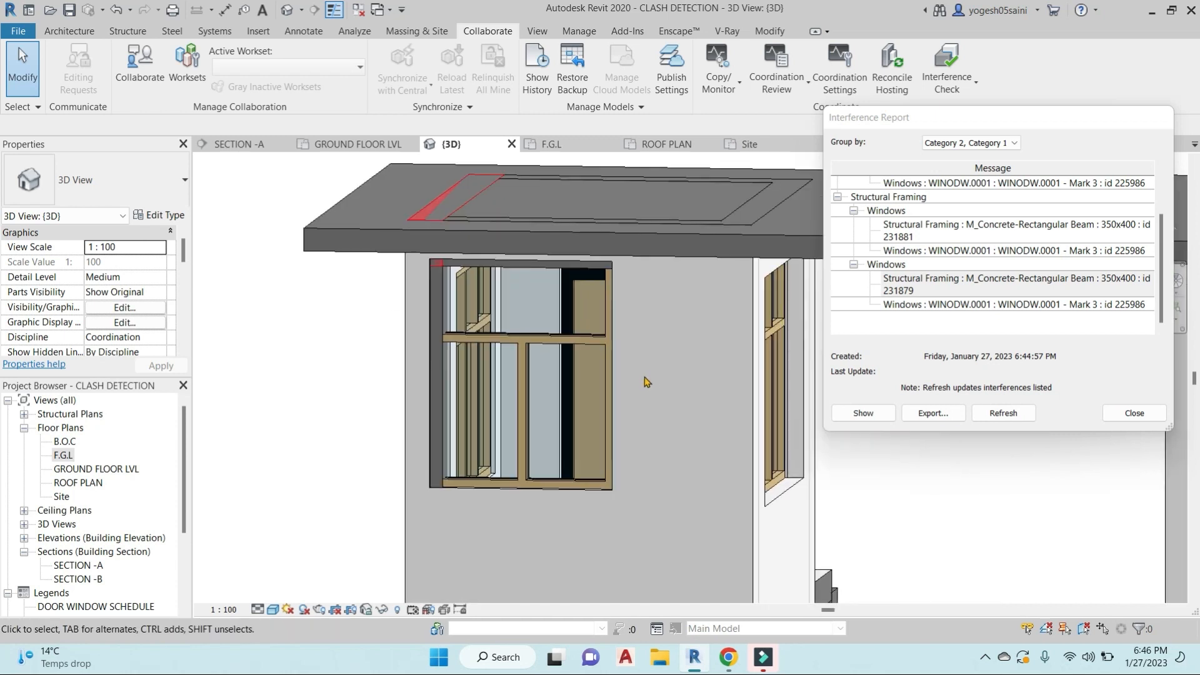
{"action": "scroll", "coordinate": [640, 365], "scroll_direction": "down", "scroll_amount": 2}
{"action": "left_click", "coordinate": [950, 306]}
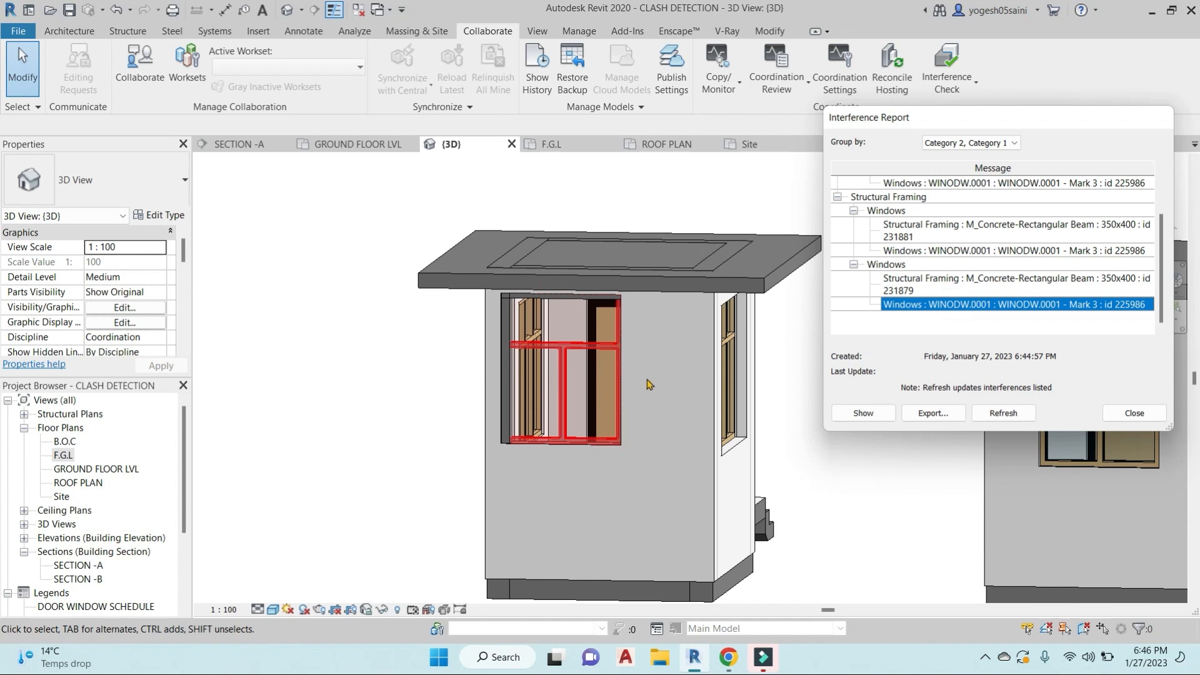
{"action": "key", "text": "Escape"}
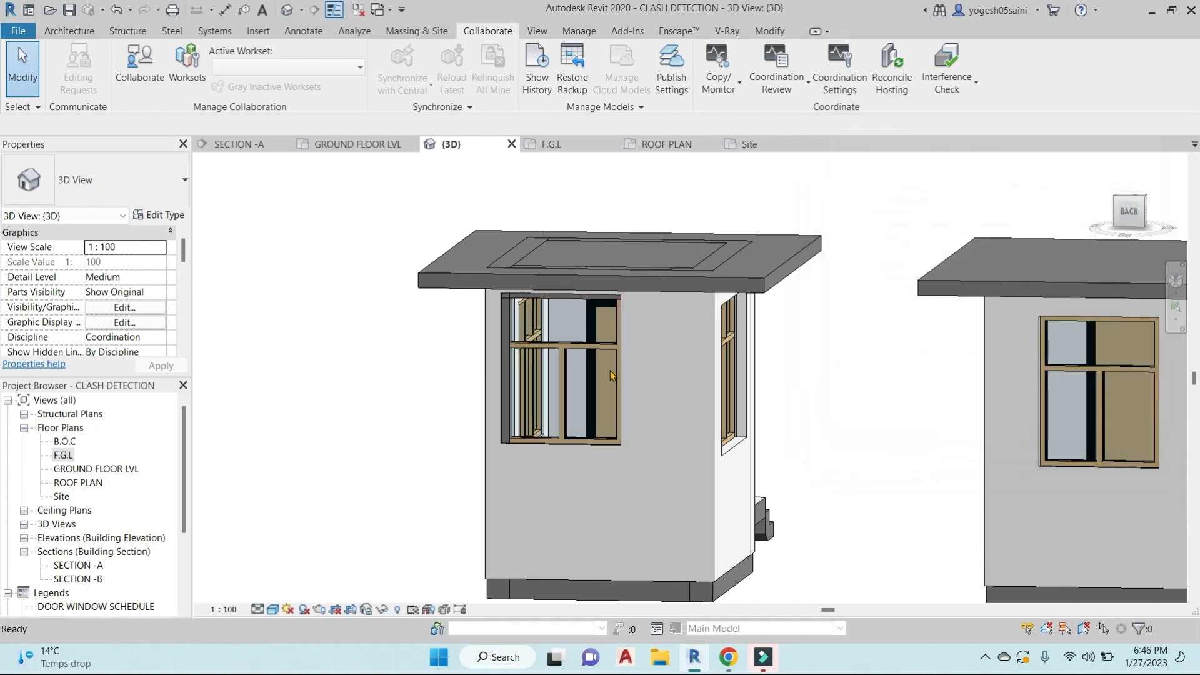
Step: Select the clashing window in the 3D view and look at it straight on from the back
{"action": "left_click", "coordinate": [615, 361]}
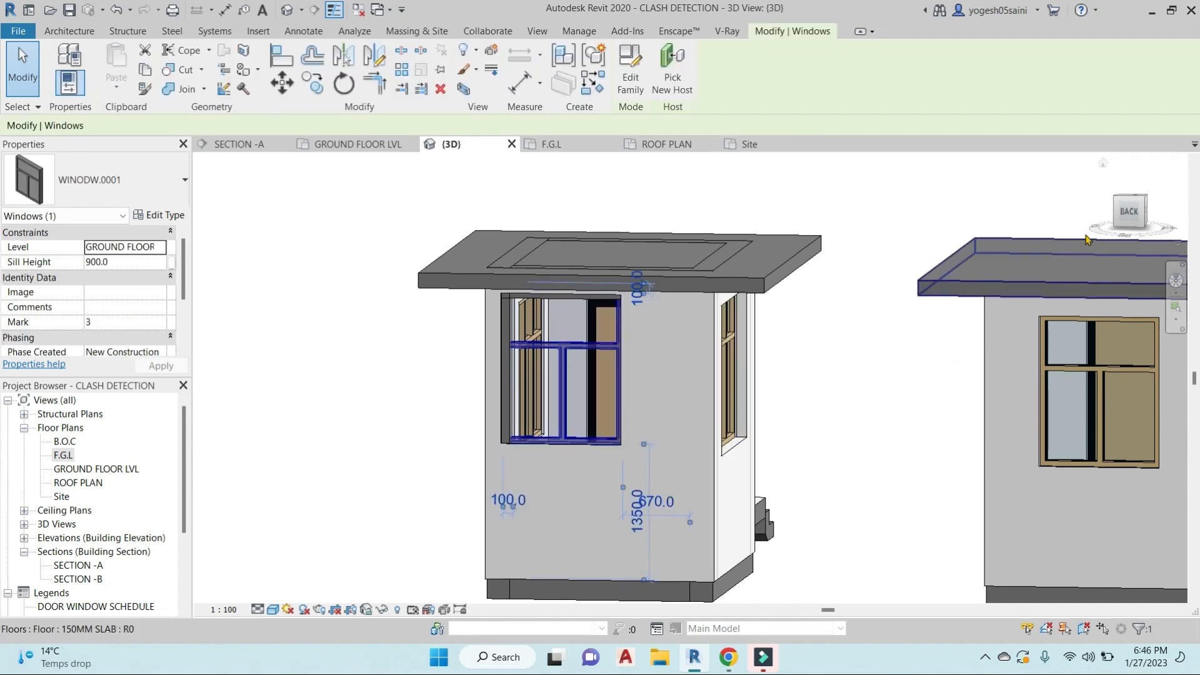
{"action": "left_click", "coordinate": [1127, 215]}
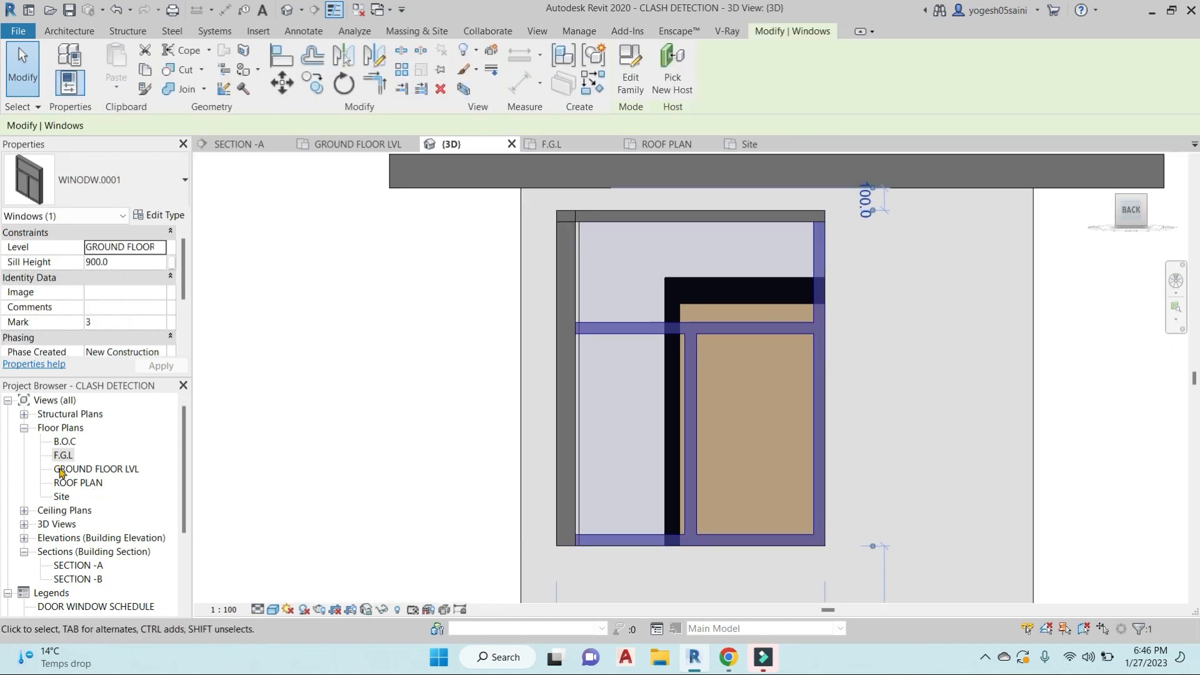
{"action": "scroll", "coordinate": [718, 369], "scroll_direction": "down", "scroll_amount": 2}
{"action": "middle_click_drag", "start_coordinate": [744, 409], "coordinate": [687, 249]}
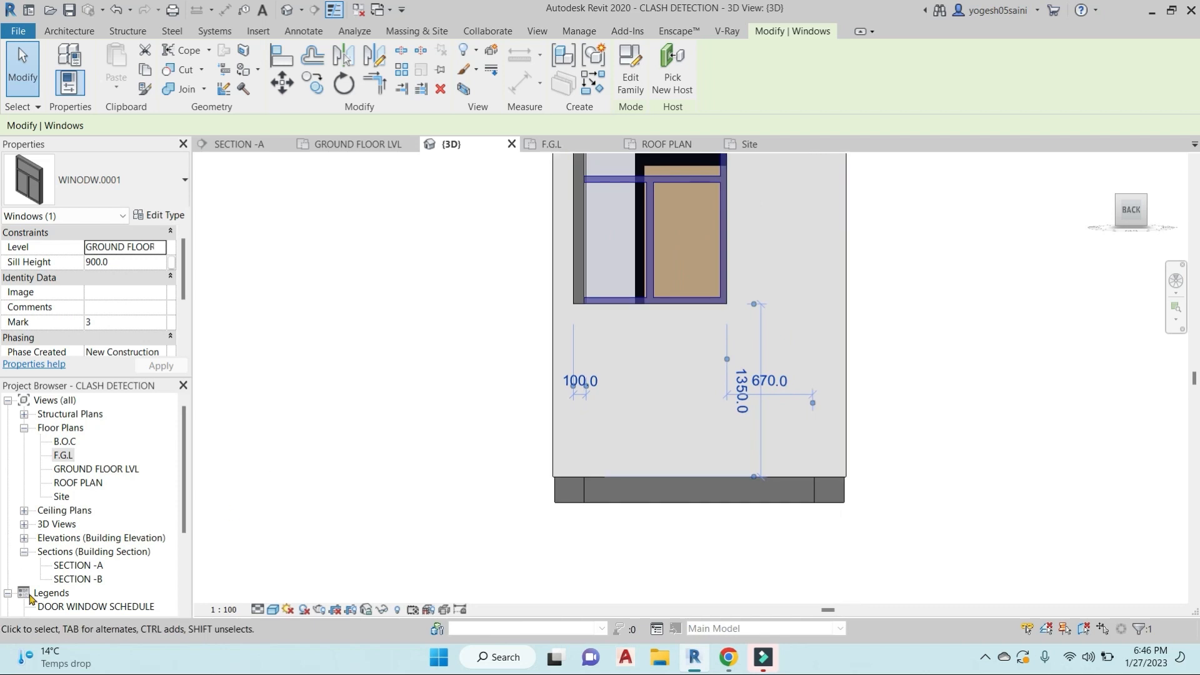
Step: Open the North building elevation and bring the clashing window into close view
{"action": "scroll", "coordinate": [79, 566], "scroll_direction": "down", "scroll_amount": 1}
{"action": "scroll", "coordinate": [78, 568], "scroll_direction": "down", "scroll_amount": 3}
{"action": "scroll", "coordinate": [38, 507], "scroll_direction": "up", "scroll_amount": 1}
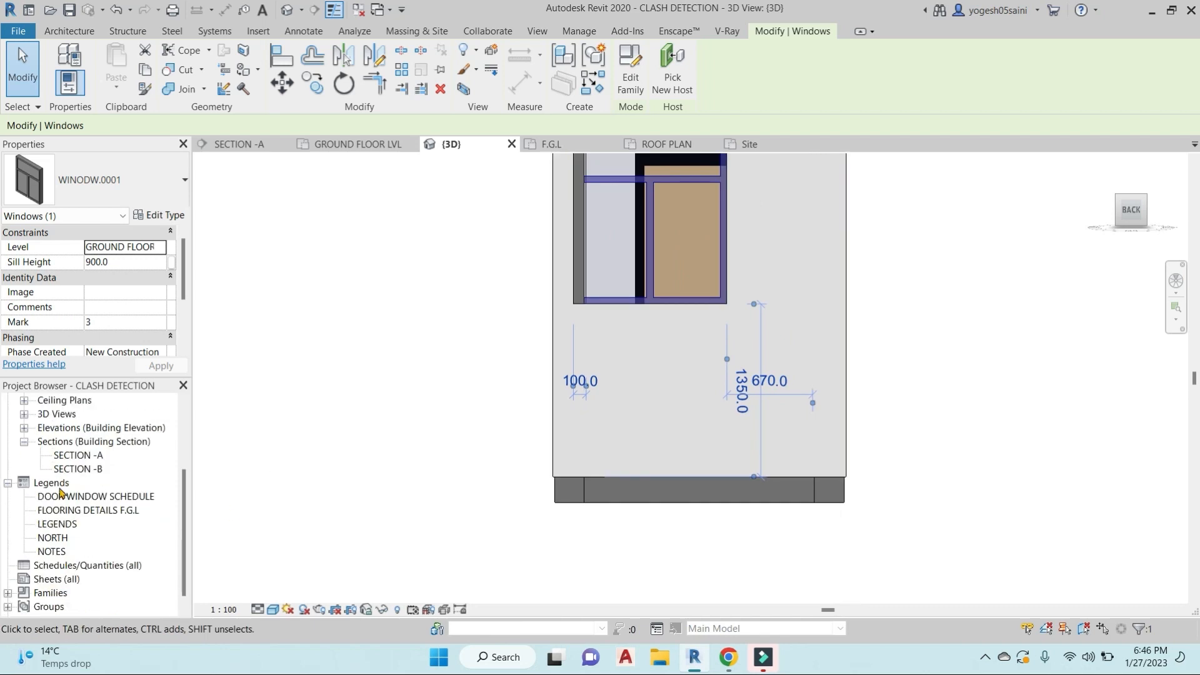
{"action": "left_click", "coordinate": [23, 441]}
{"action": "double_click", "coordinate": [65, 468]}
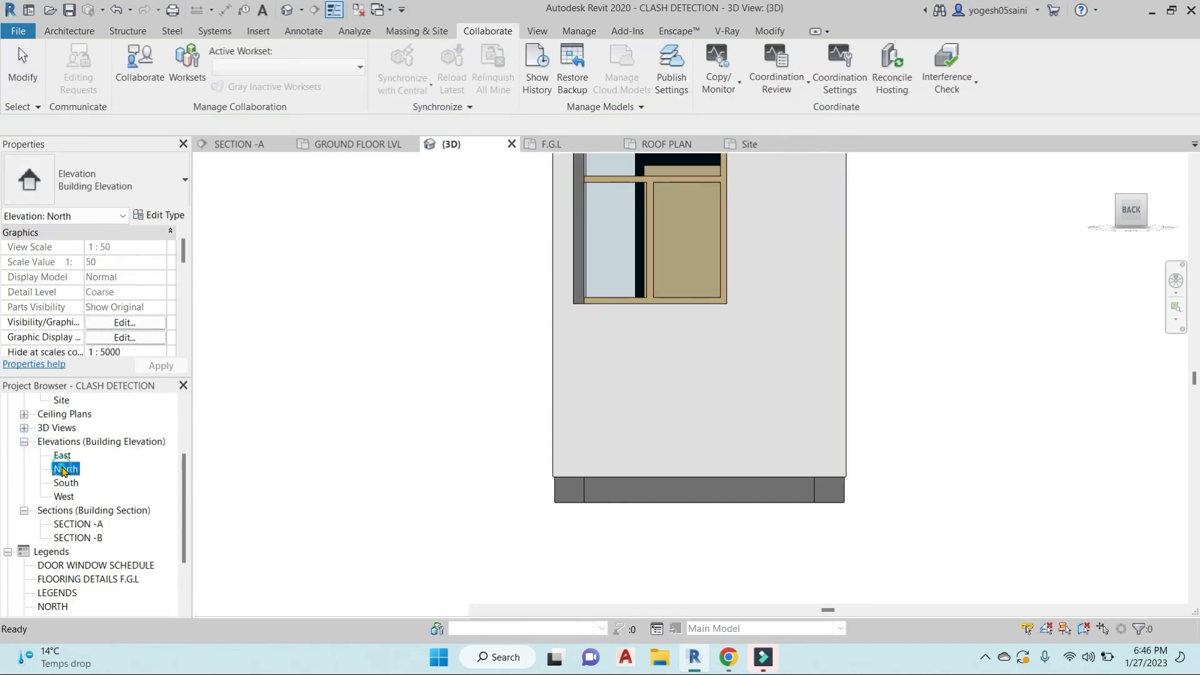
{"action": "scroll", "coordinate": [610, 197], "scroll_direction": "up", "scroll_amount": 5}
{"action": "middle_click_drag", "start_coordinate": [619, 197], "coordinate": [682, 421]}
{"action": "scroll", "coordinate": [690, 321], "scroll_direction": "up", "scroll_amount": 2}
{"action": "scroll", "coordinate": [649, 326], "scroll_direction": "up", "scroll_amount": 6}
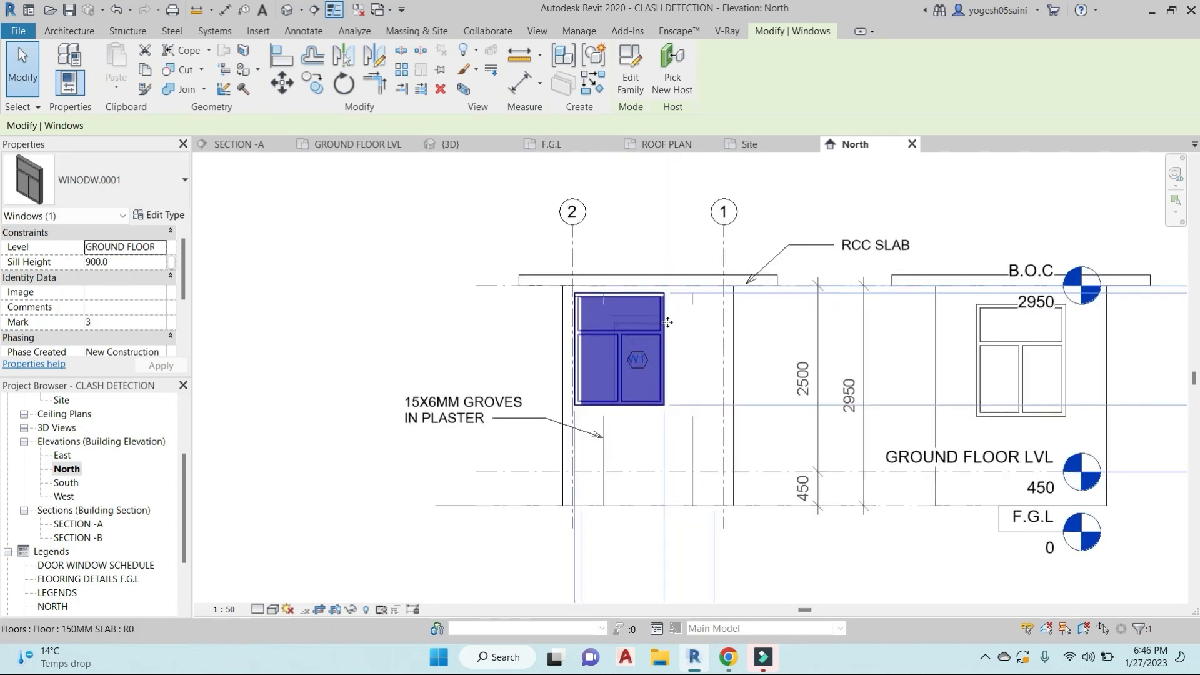
Step: Move the clashing W1 window about 160 mm toward grid 1 and set its sill height to 750
{"action": "key", "text": "Escape"}
{"action": "left_click", "coordinate": [656, 363]}
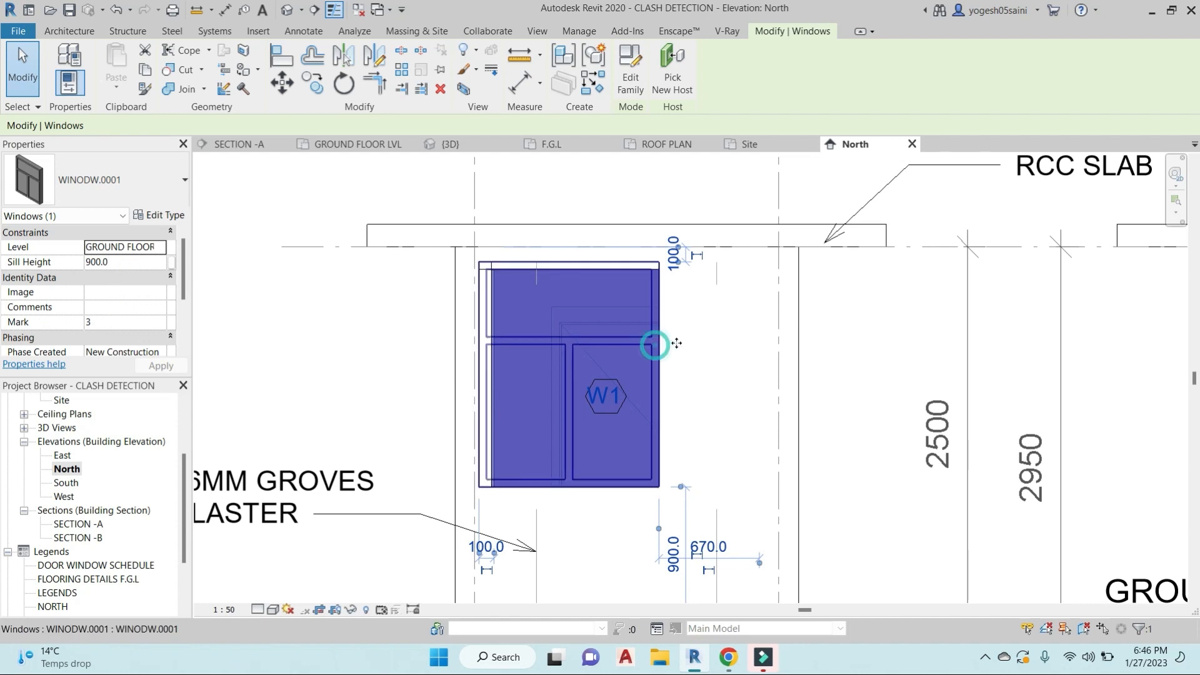
{"action": "left_click_drag", "start_coordinate": [650, 343], "coordinate": [711, 345]}
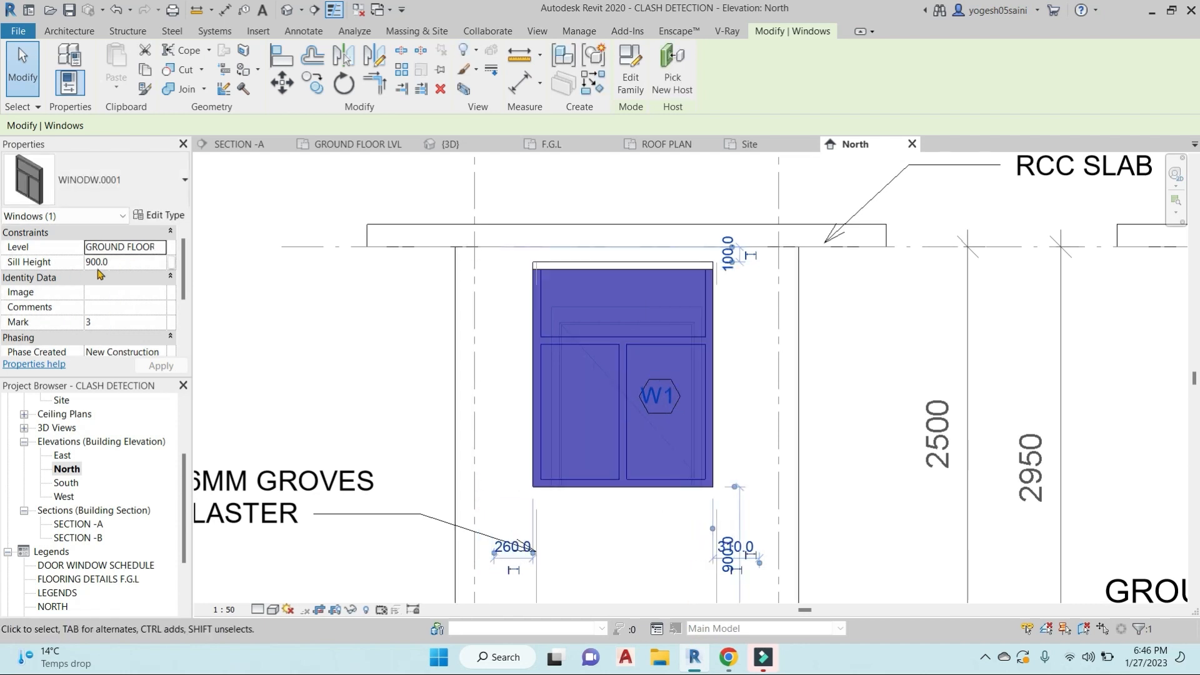
{"action": "left_click", "coordinate": [49, 262]}
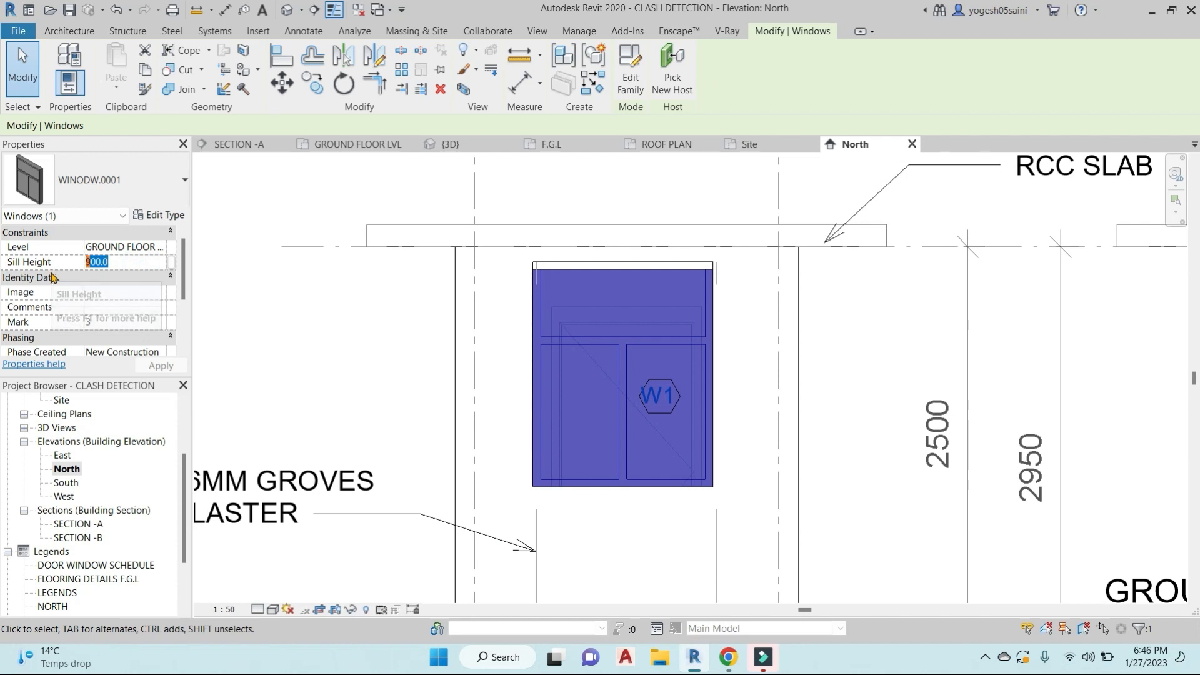
{"action": "type", "text": "750"}
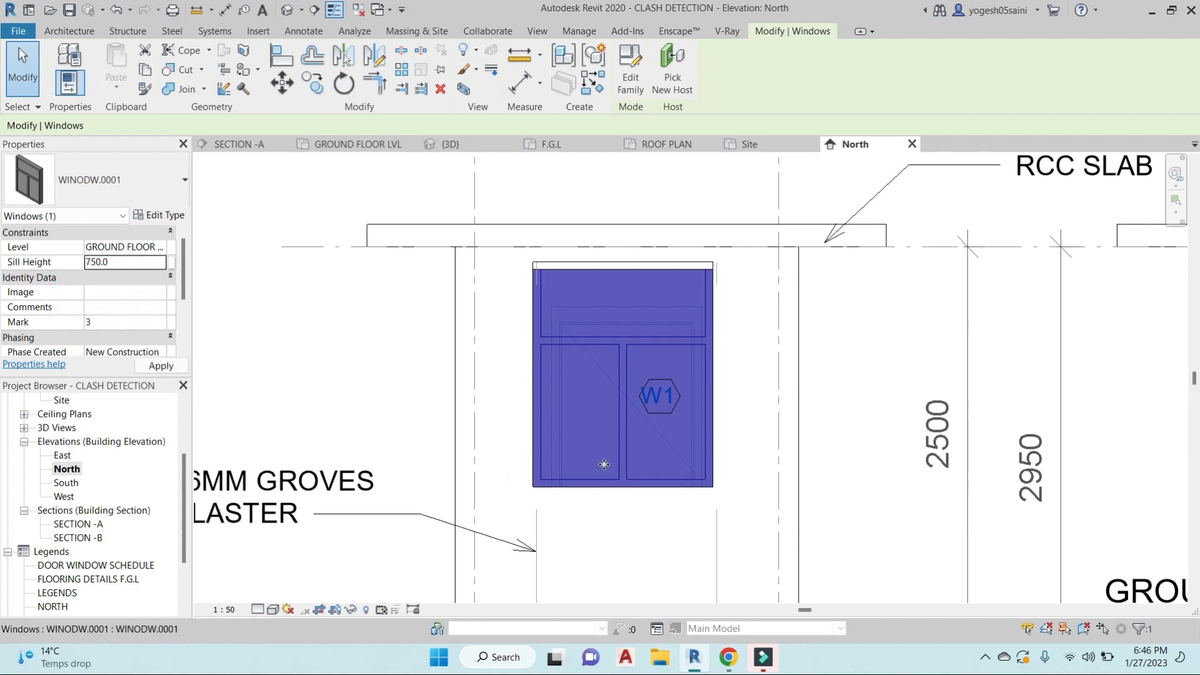
{"action": "left_click", "coordinate": [781, 411]}
Step: Delete the two short leftover groove lines above the upper corners of the moved window in the North elevation
{"action": "left_click", "coordinate": [715, 273]}
{"action": "key", "text": "Delete"}
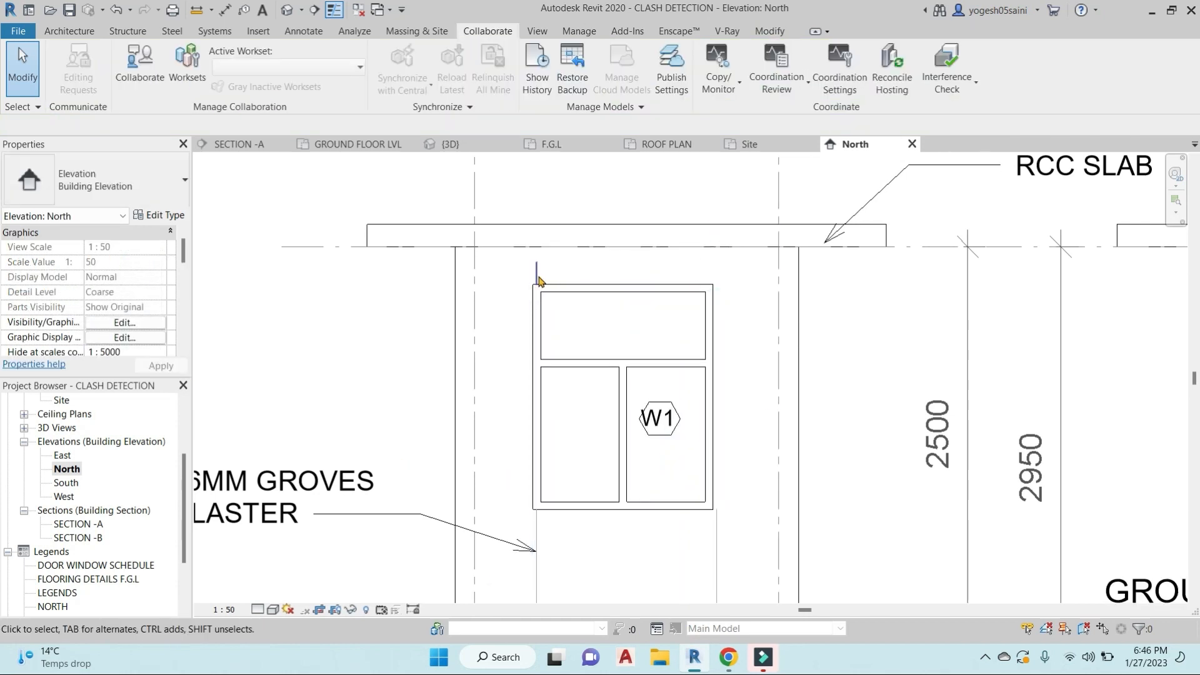
{"action": "left_click", "coordinate": [537, 273]}
{"action": "key", "text": "Delete"}
{"action": "scroll", "coordinate": [612, 417], "scroll_direction": "down", "scroll_amount": 2}
{"action": "scroll", "coordinate": [584, 465], "scroll_direction": "up", "scroll_amount": 1}
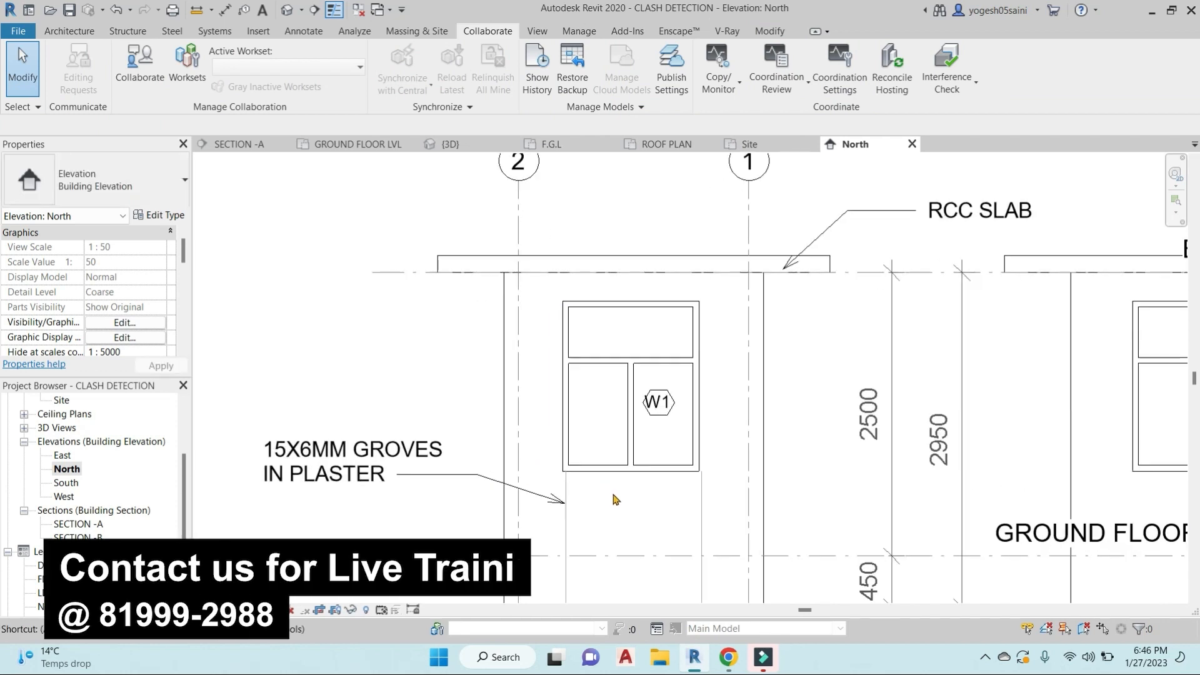
{"action": "left_click", "coordinate": [566, 507]}
{"action": "key", "text": "Escape"}
{"action": "scroll", "coordinate": [625, 456], "scroll_direction": "down", "scroll_amount": 3}
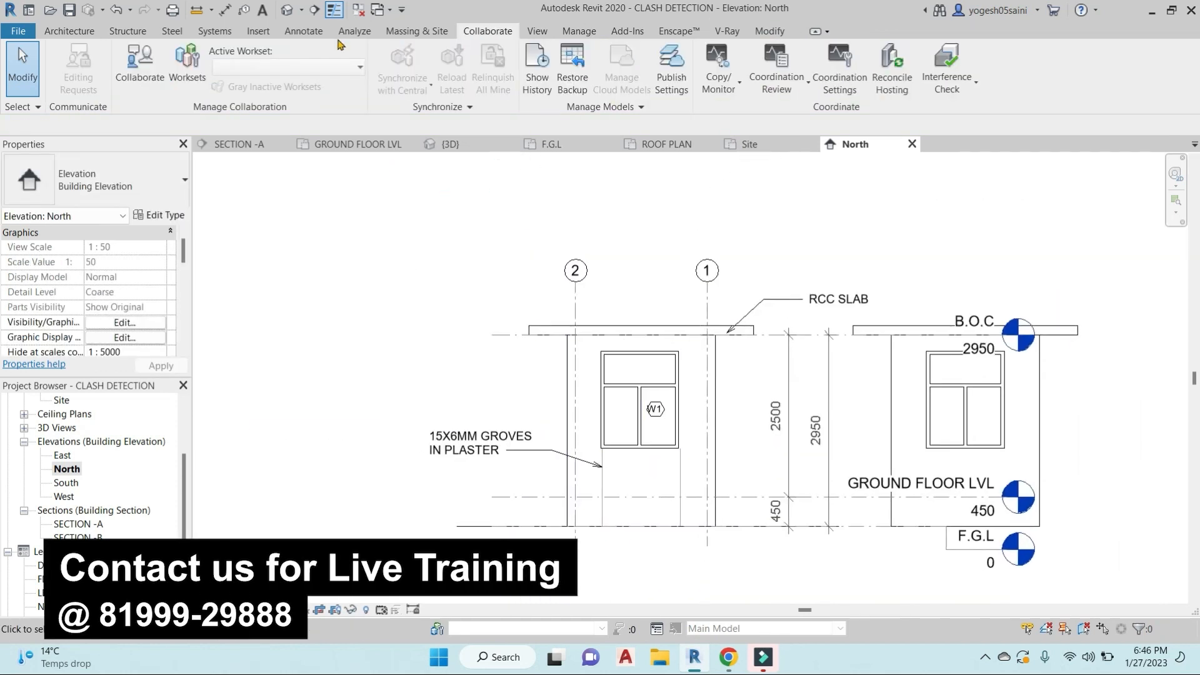
Step: Run an interference check in the 3D view of windows against stairs, structural columns, structural framing, walls and windows
{"action": "left_click", "coordinate": [449, 144]}
{"action": "middle_click_drag", "start_coordinate": [727, 271], "coordinate": [684, 310], "text": "shift"}
{"action": "left_click", "coordinate": [972, 93]}
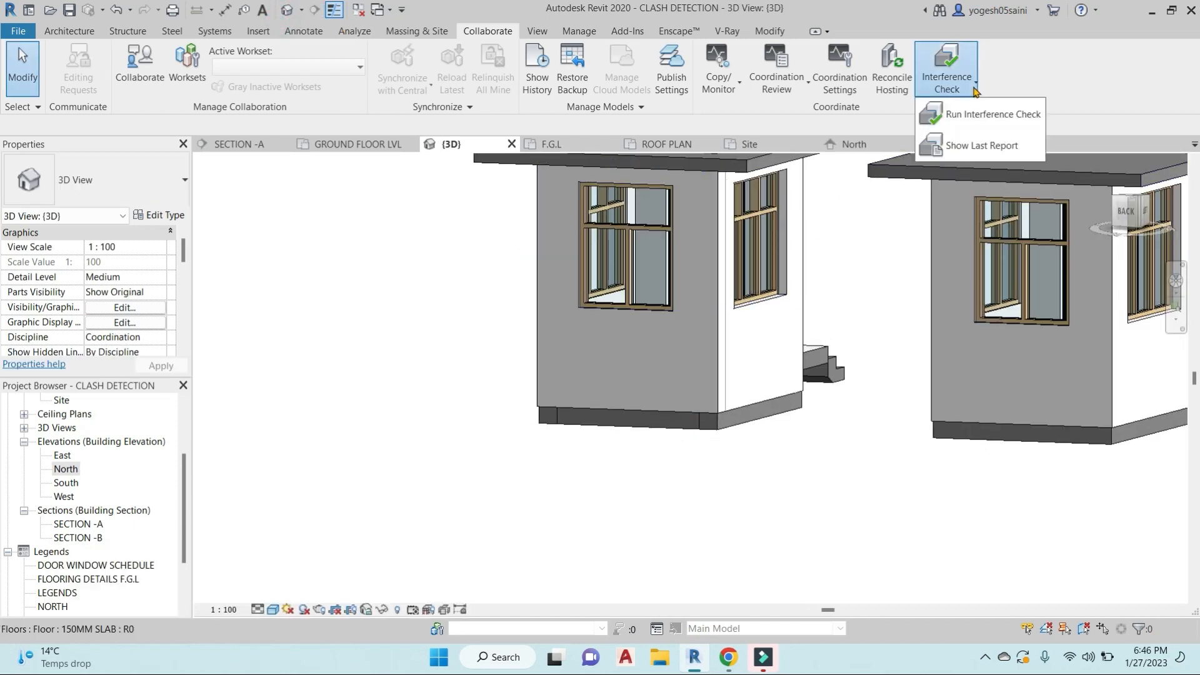
{"action": "left_click", "coordinate": [970, 115]}
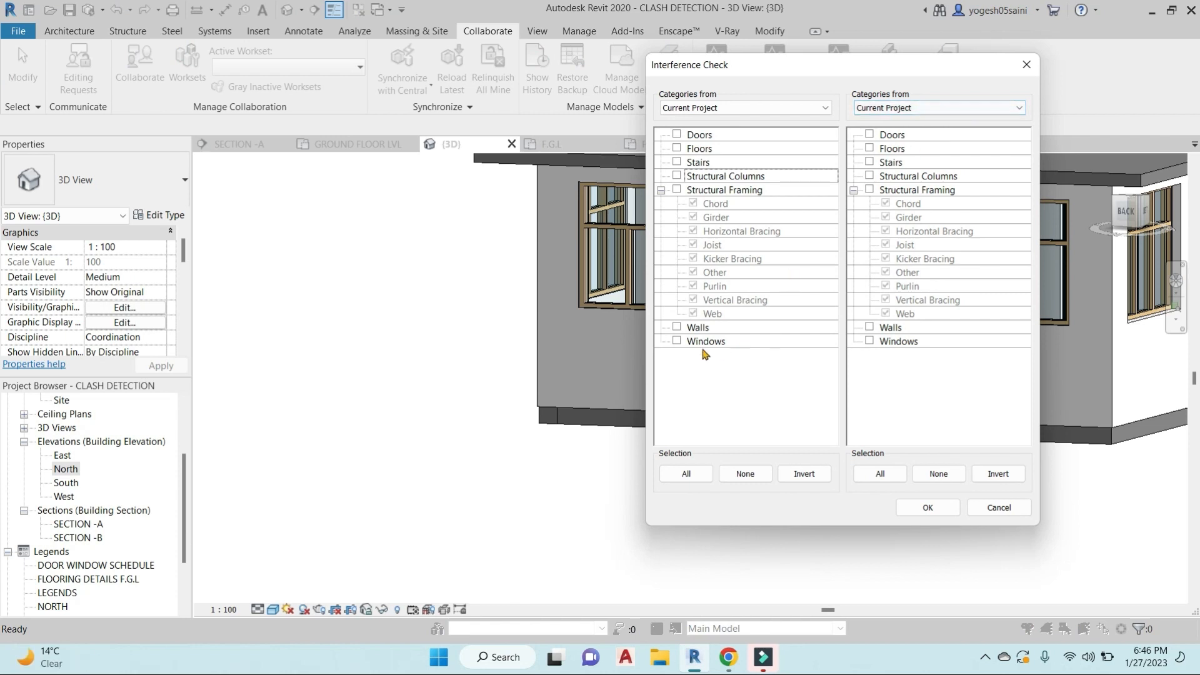
{"action": "left_click", "coordinate": [676, 341]}
{"action": "left_click", "coordinate": [868, 175]}
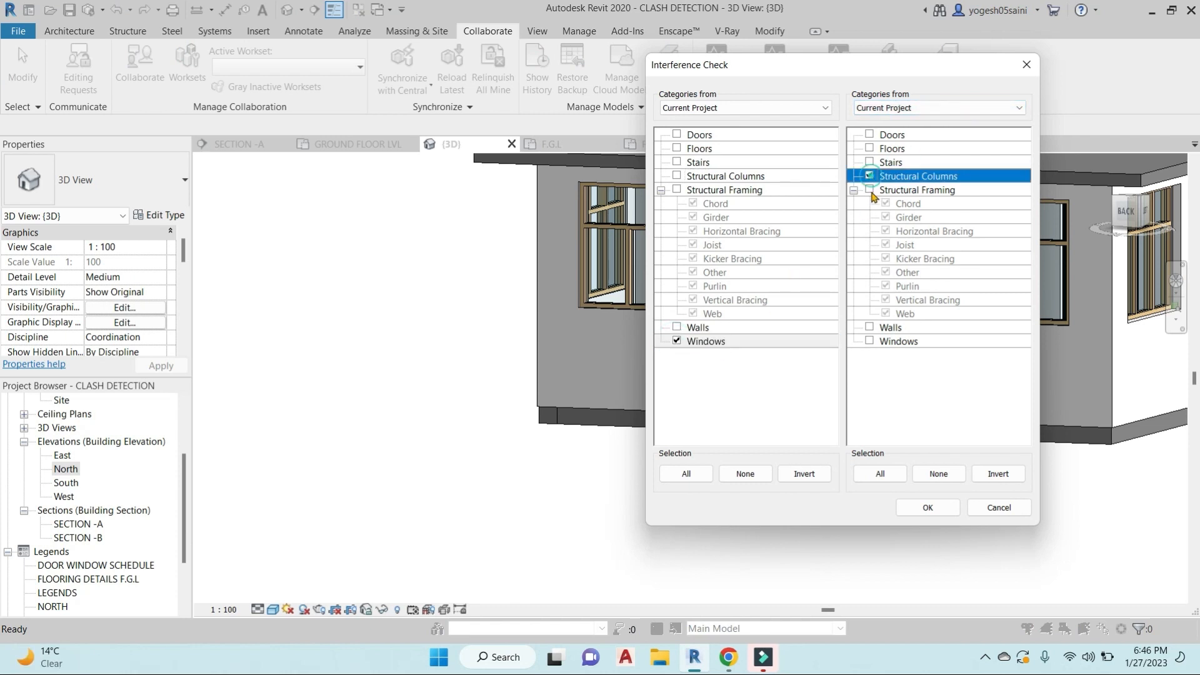
{"action": "left_click", "coordinate": [868, 190]}
{"action": "left_click", "coordinate": [868, 327]}
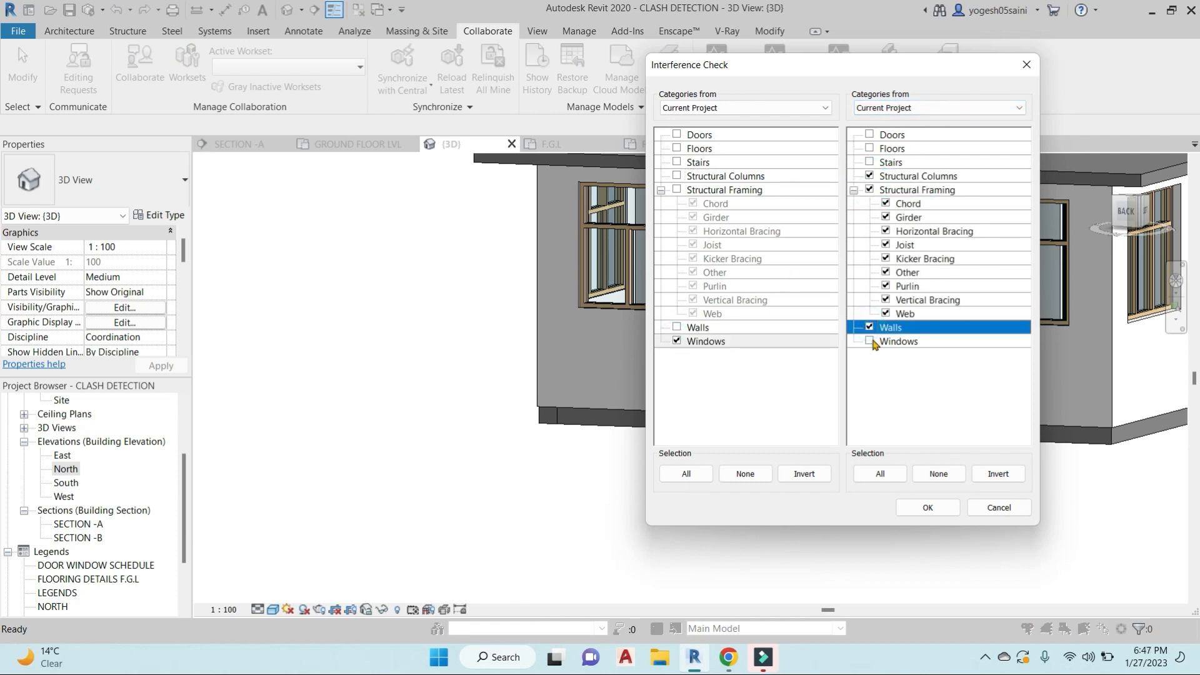
{"action": "left_click", "coordinate": [869, 342]}
{"action": "left_click", "coordinate": [868, 162]}
{"action": "left_click", "coordinate": [875, 473]}
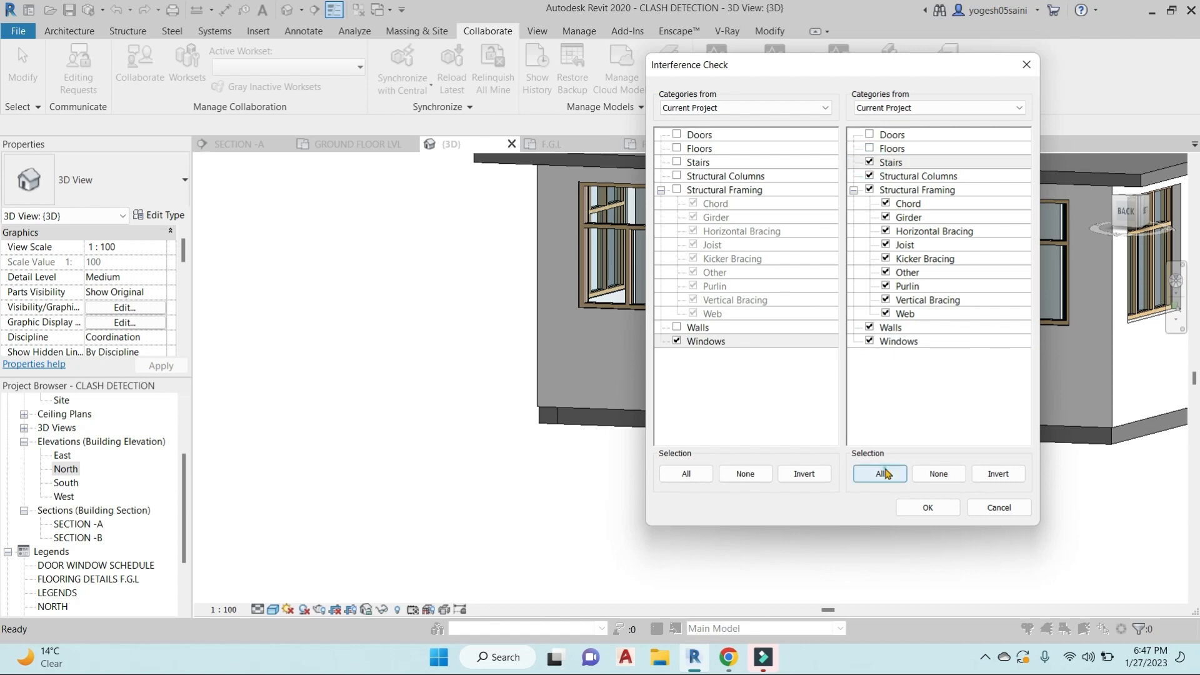
{"action": "left_click", "coordinate": [927, 506]}
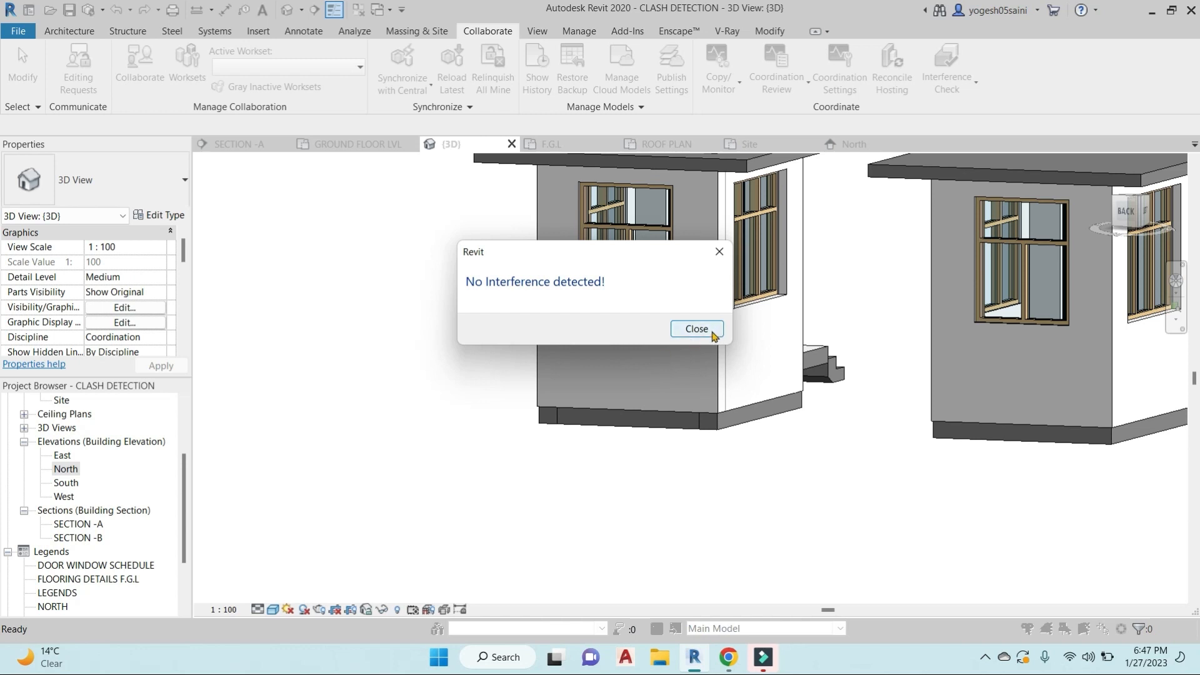
{"action": "left_click", "coordinate": [710, 337]}
Step: Examine the moved window and its surrounding wall in the 3D view, up close and from several angles
{"action": "middle_click_drag", "start_coordinate": [624, 365], "coordinate": [656, 462], "text": "shift"}
{"action": "scroll", "coordinate": [613, 285], "scroll_direction": "up", "scroll_amount": 4}
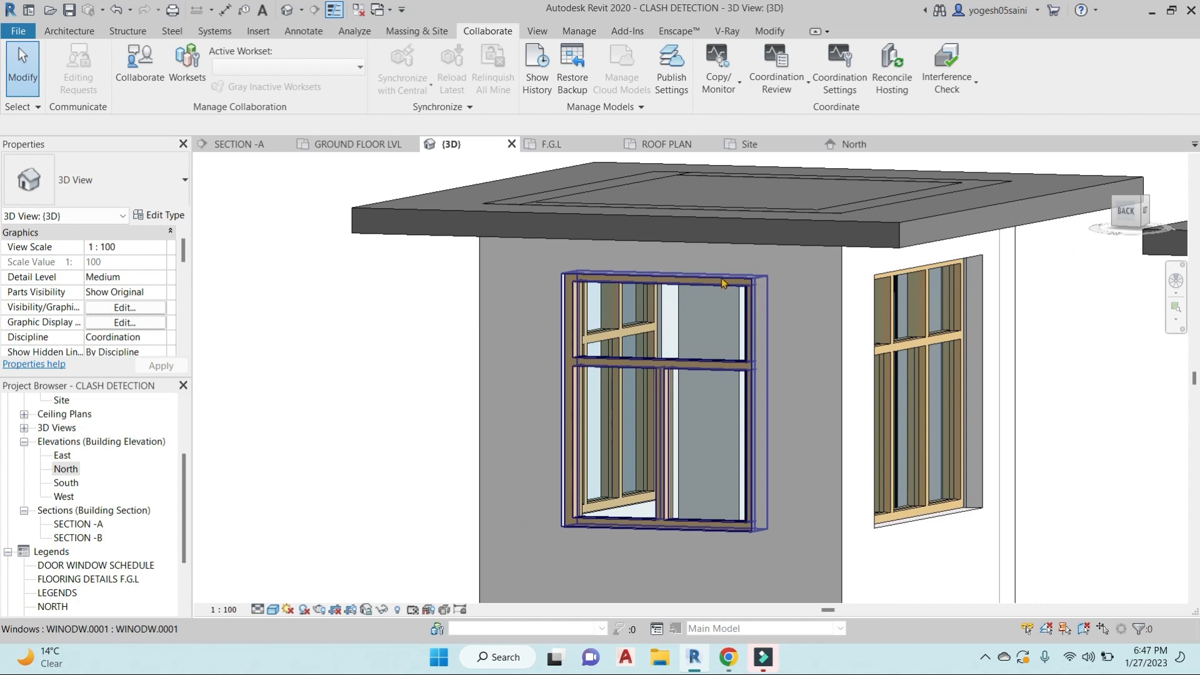
{"action": "scroll", "coordinate": [718, 481], "scroll_direction": "down", "scroll_amount": 3}
{"action": "middle_click_drag", "start_coordinate": [682, 445], "coordinate": [748, 409], "text": "shift"}
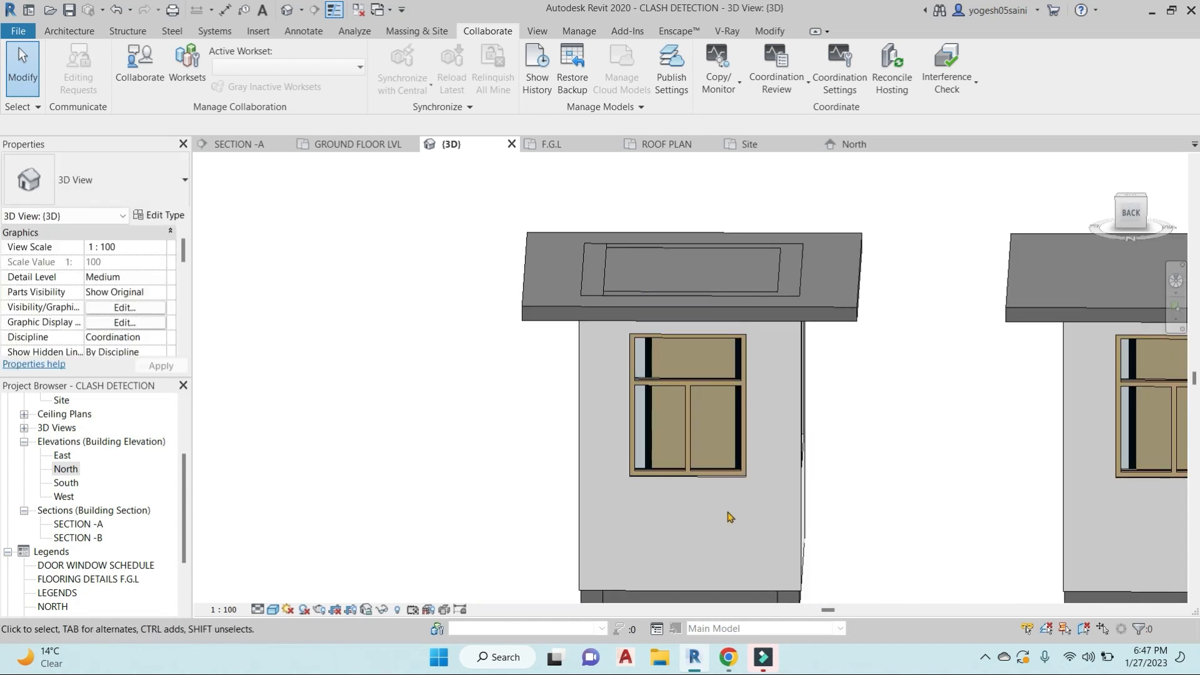
{"action": "middle_click_drag", "start_coordinate": [752, 482], "coordinate": [806, 438], "text": "shift"}
{"action": "scroll", "coordinate": [792, 440], "scroll_direction": "down", "scroll_amount": 2}
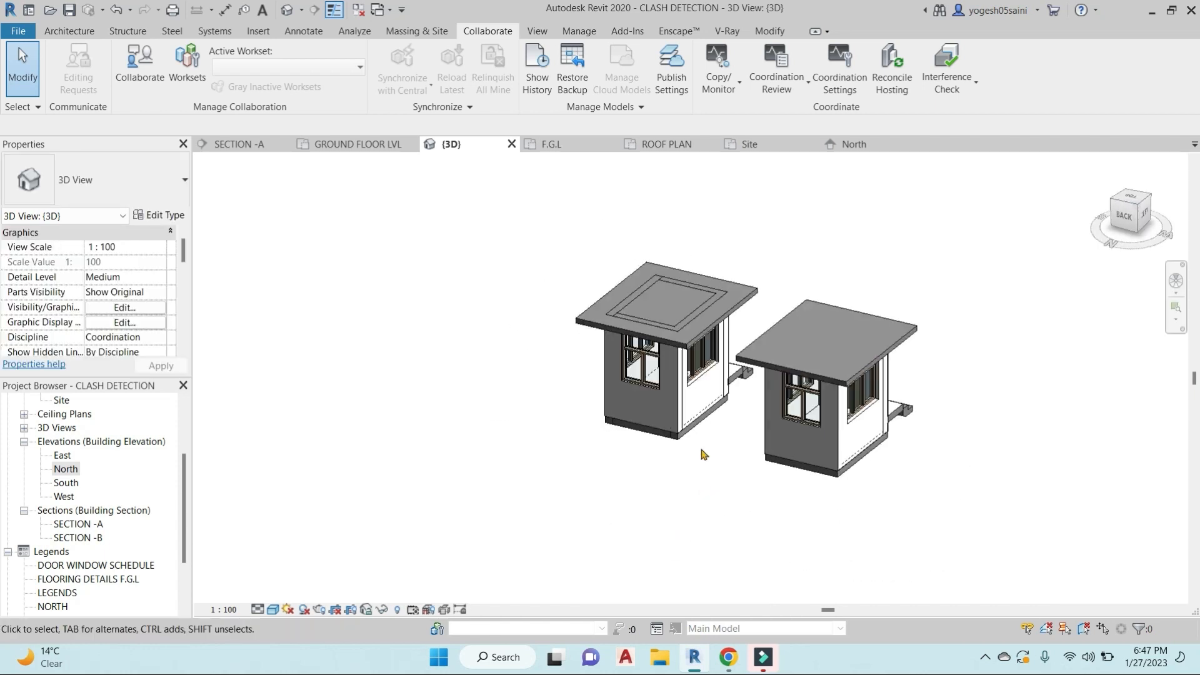
Step: Run an interference check with structural columns and structural framing chosen as the categories on both sides
{"action": "left_click", "coordinate": [954, 97]}
{"action": "left_click", "coordinate": [990, 115]}
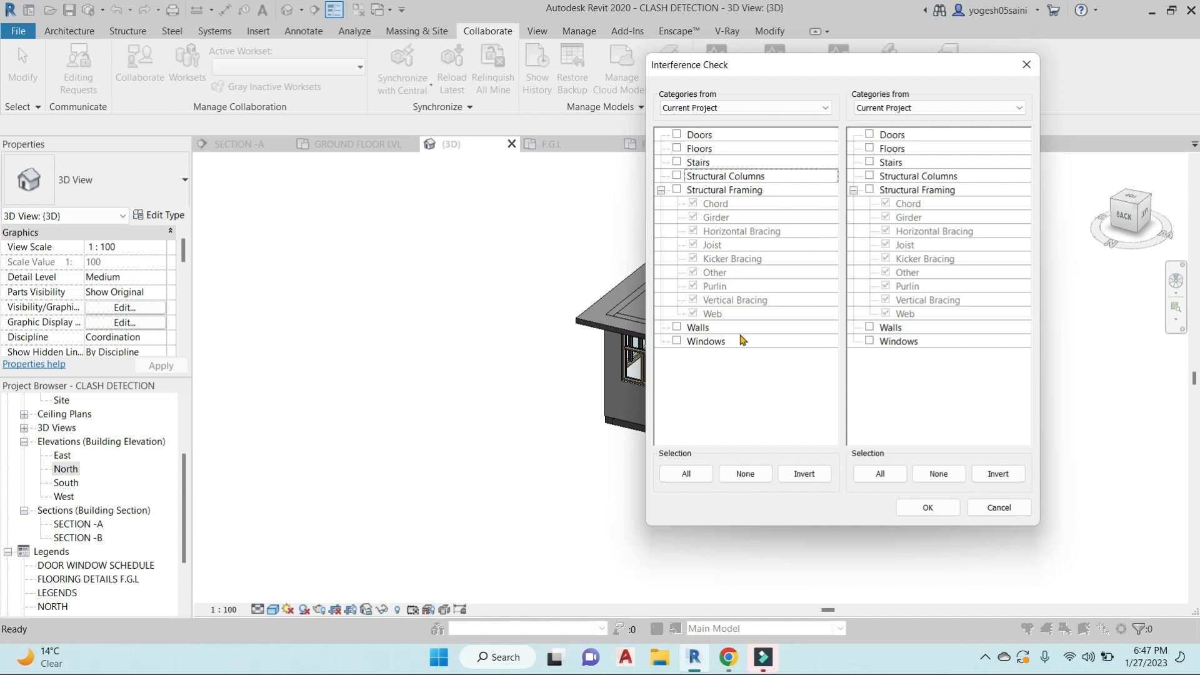
{"action": "left_click", "coordinate": [680, 177]}
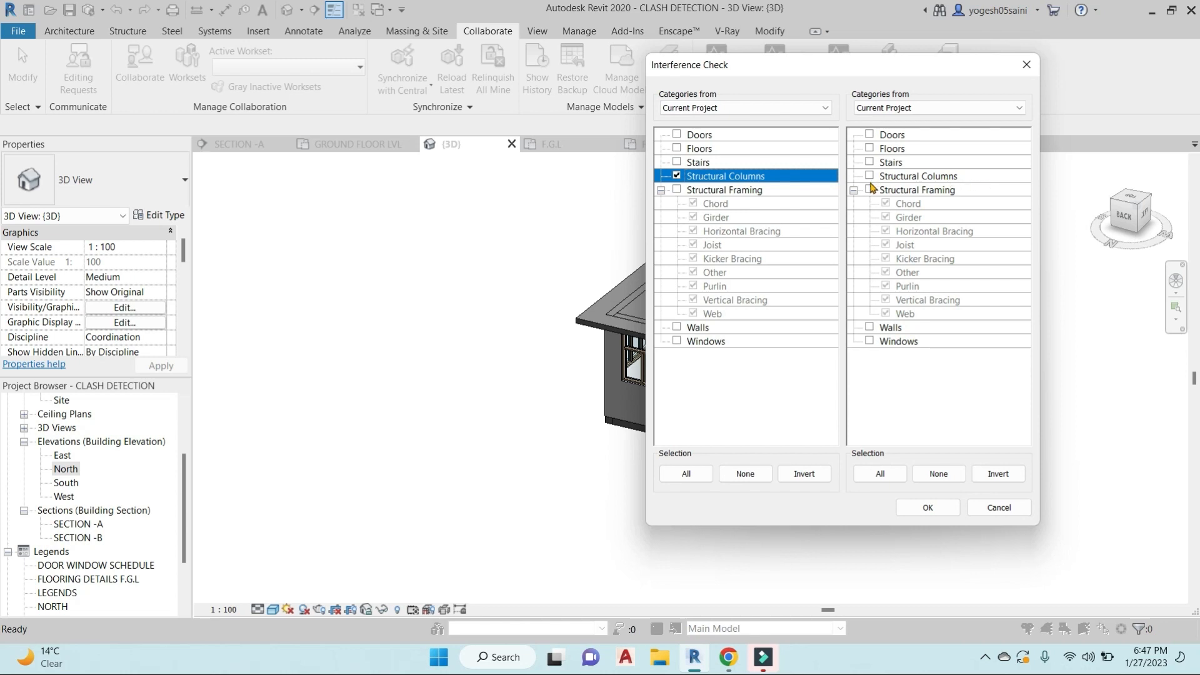
{"action": "left_click", "coordinate": [869, 190]}
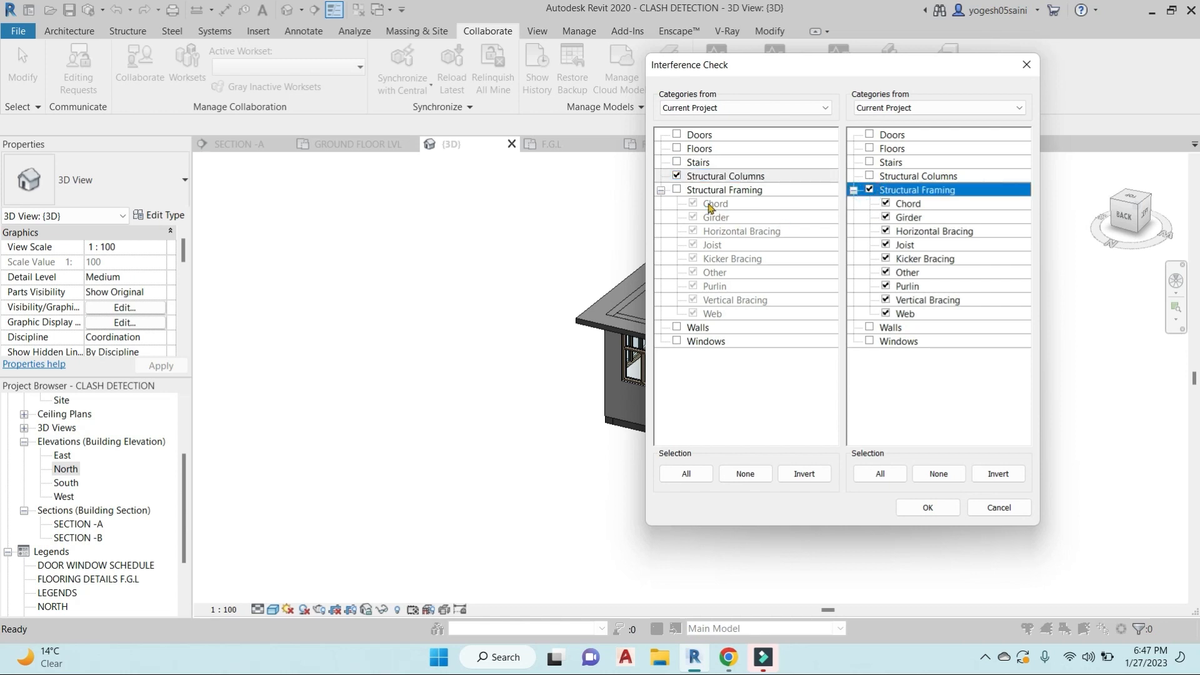
{"action": "left_click", "coordinate": [676, 190]}
{"action": "left_click", "coordinate": [868, 175]}
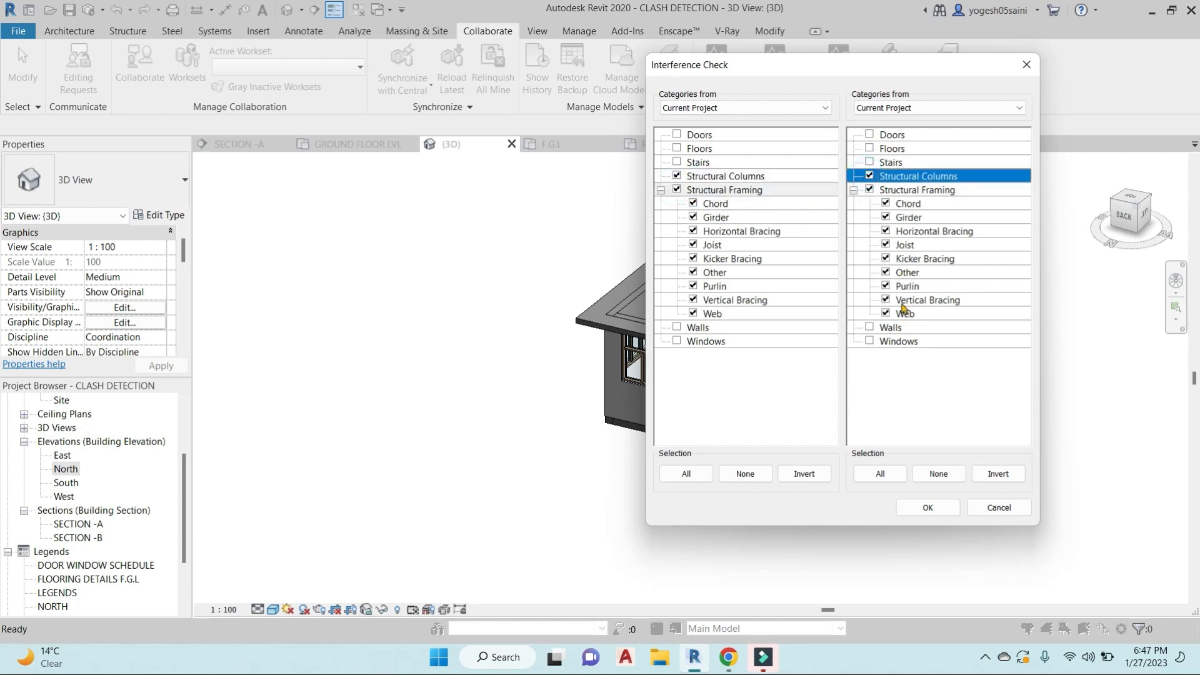
{"action": "left_click", "coordinate": [880, 474]}
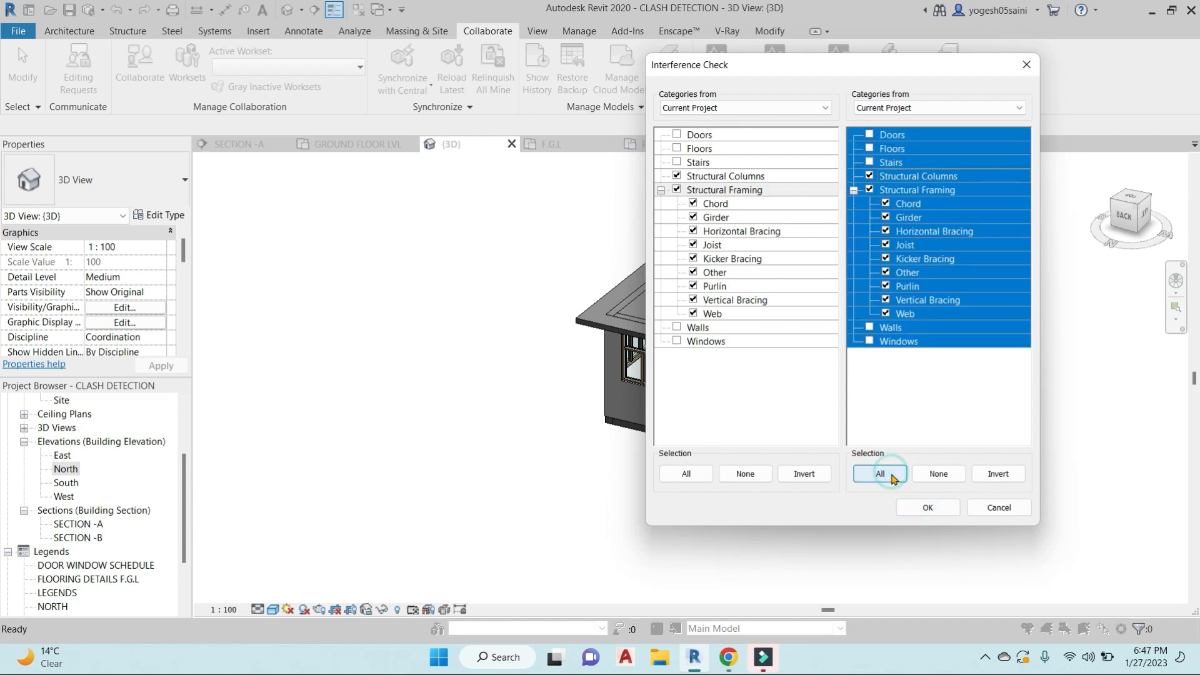
{"action": "left_click", "coordinate": [927, 508]}
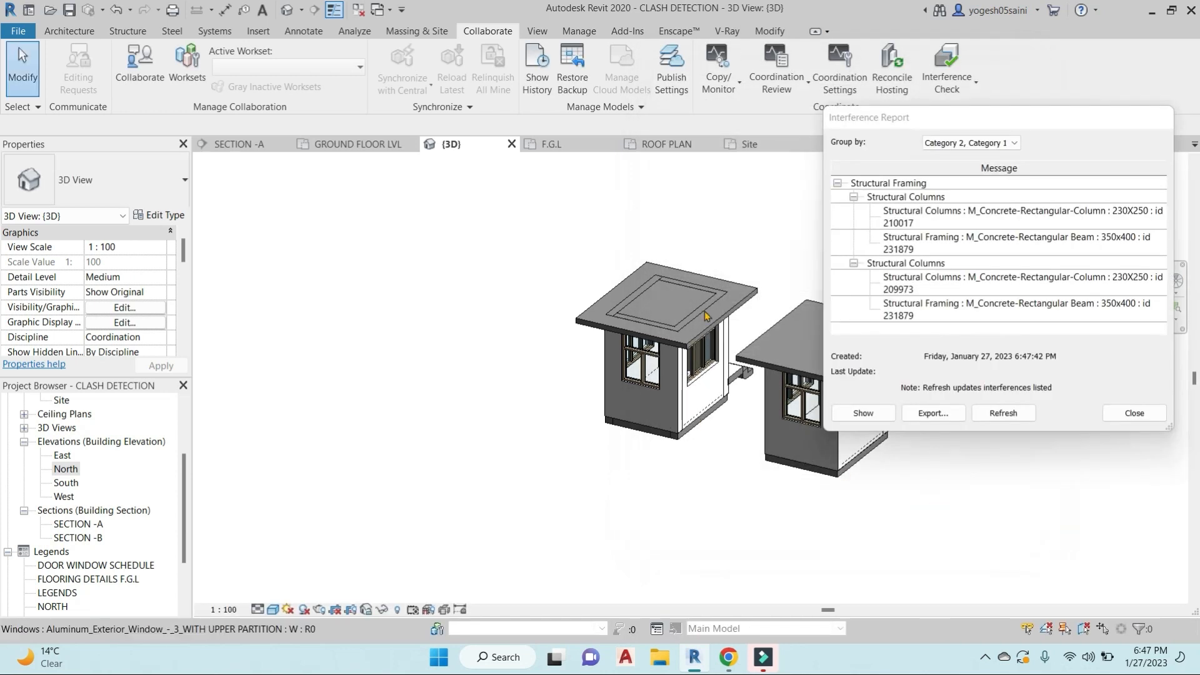
Step: Show the 230X250 concrete column with id 210017 from the interference report in the model
{"action": "middle_click_drag", "start_coordinate": [784, 222], "coordinate": [774, 221]}
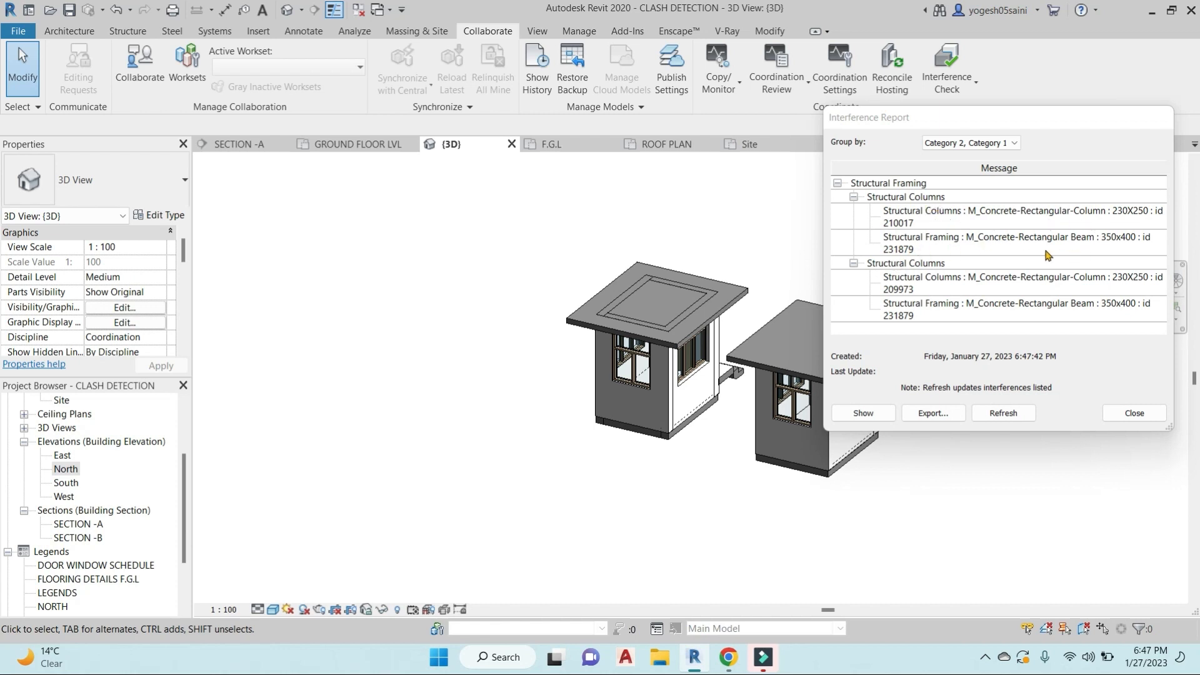
{"action": "left_click", "coordinate": [1018, 213]}
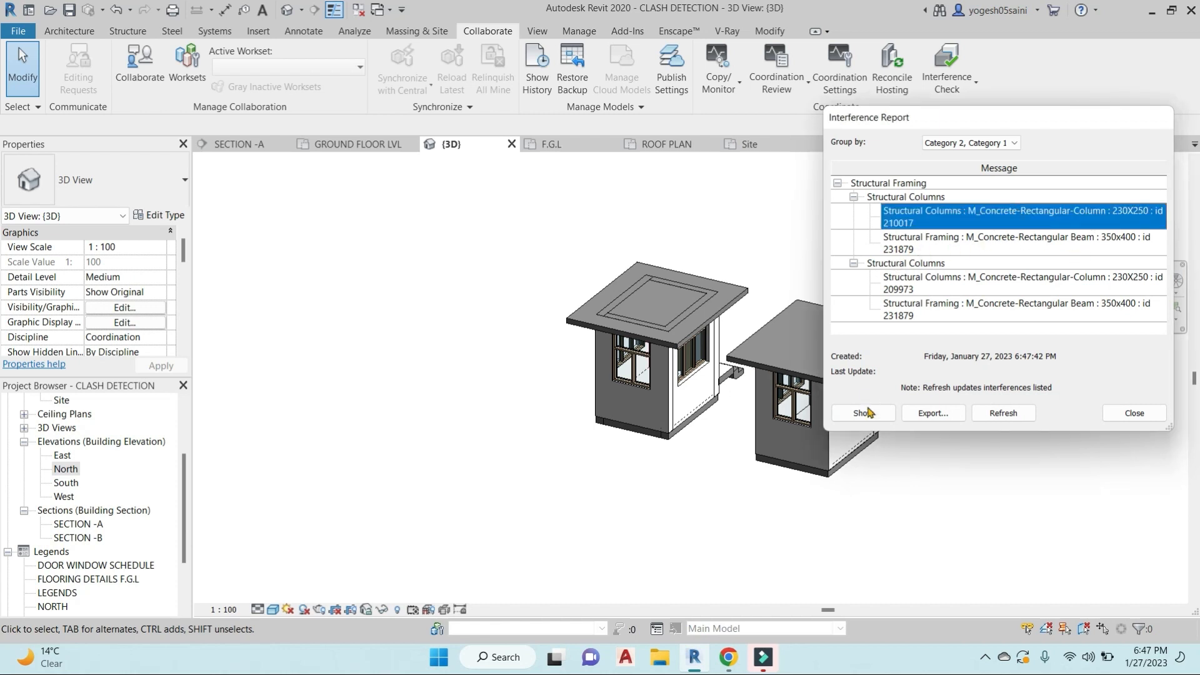
{"action": "left_click", "coordinate": [864, 412]}
{"action": "scroll", "coordinate": [692, 447], "scroll_direction": "down", "scroll_amount": 3}
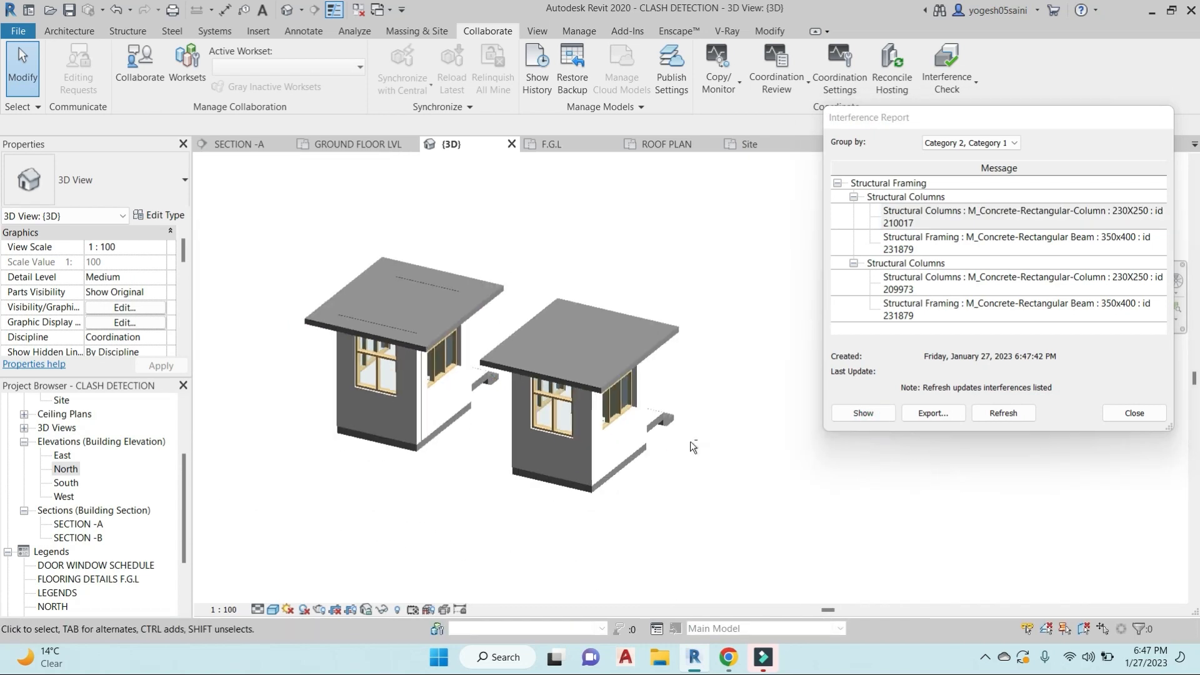
{"action": "scroll", "coordinate": [692, 446], "scroll_direction": "up", "scroll_amount": 5}
Step: Select all instances of the 230 mm OUTER 3 wall and temporarily hide the wall category in the 3D view
{"action": "left_click", "coordinate": [652, 475]}
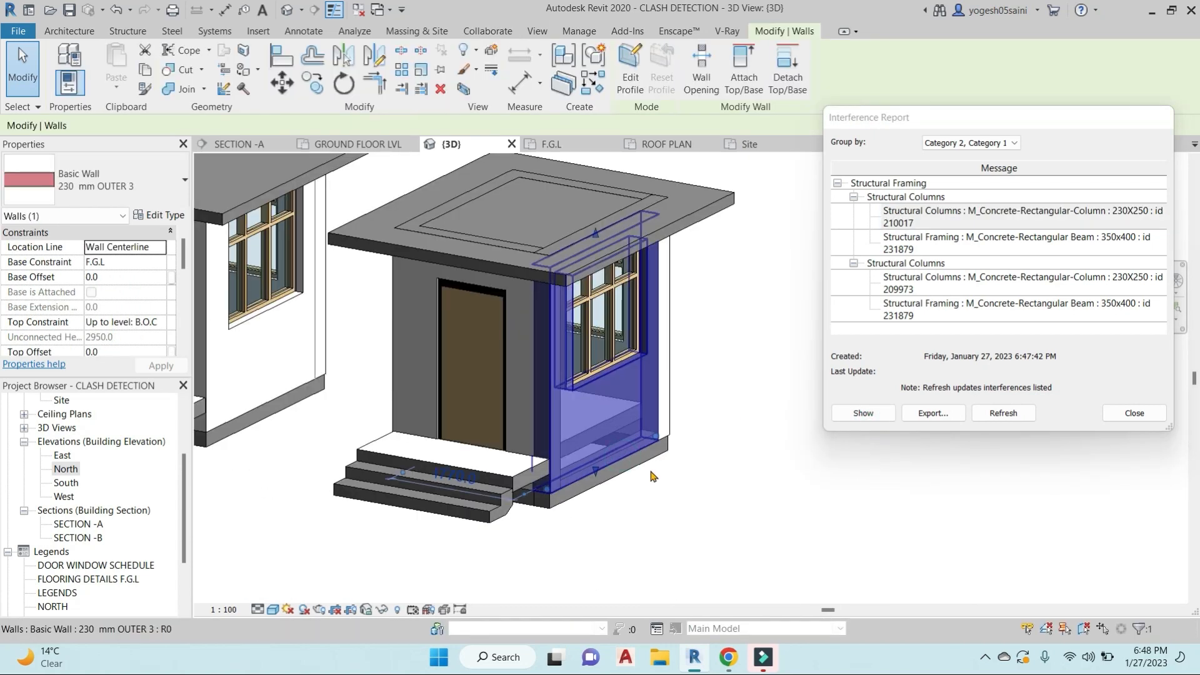
{"action": "left_click", "coordinate": [653, 477]}
{"action": "left_click", "coordinate": [635, 455]}
{"action": "key", "text": "s"}
{"action": "key", "text": "a"}
{"action": "key", "text": "h"}
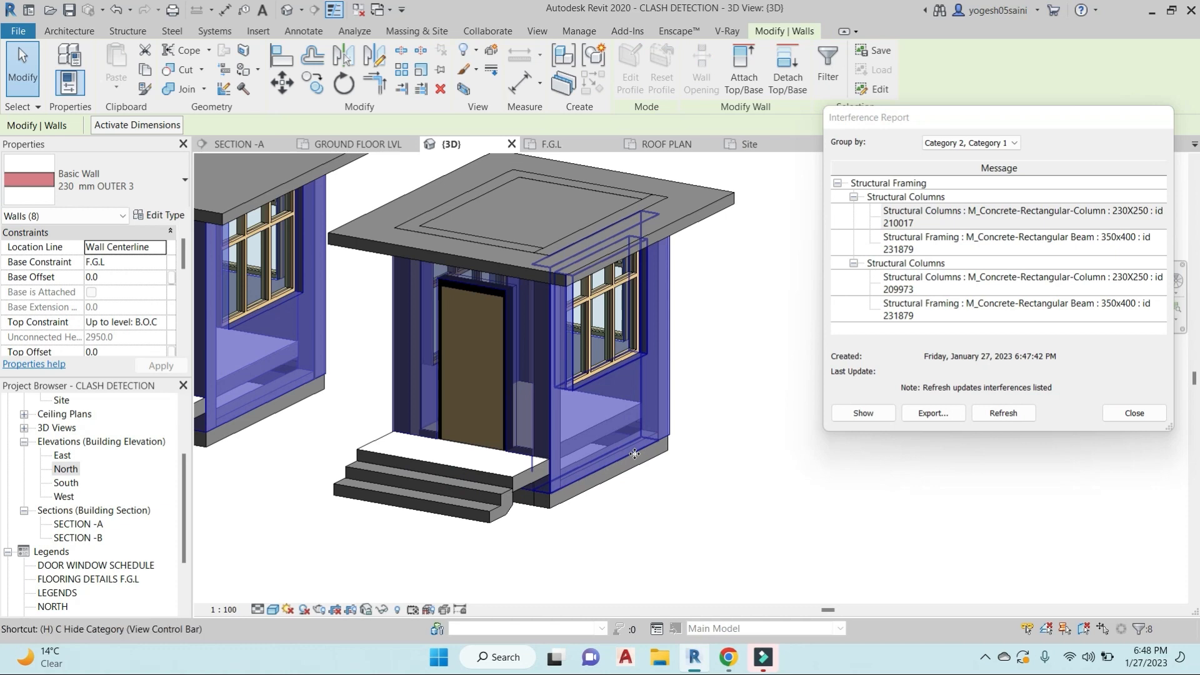
{"action": "key", "text": "c"}
Step: Highlight the reported column 210017 and the 350x400 beam 231879 in turn and examine where they meet in the model
{"action": "scroll", "coordinate": [718, 437], "scroll_direction": "down", "scroll_amount": 4}
{"action": "left_click", "coordinate": [989, 224]}
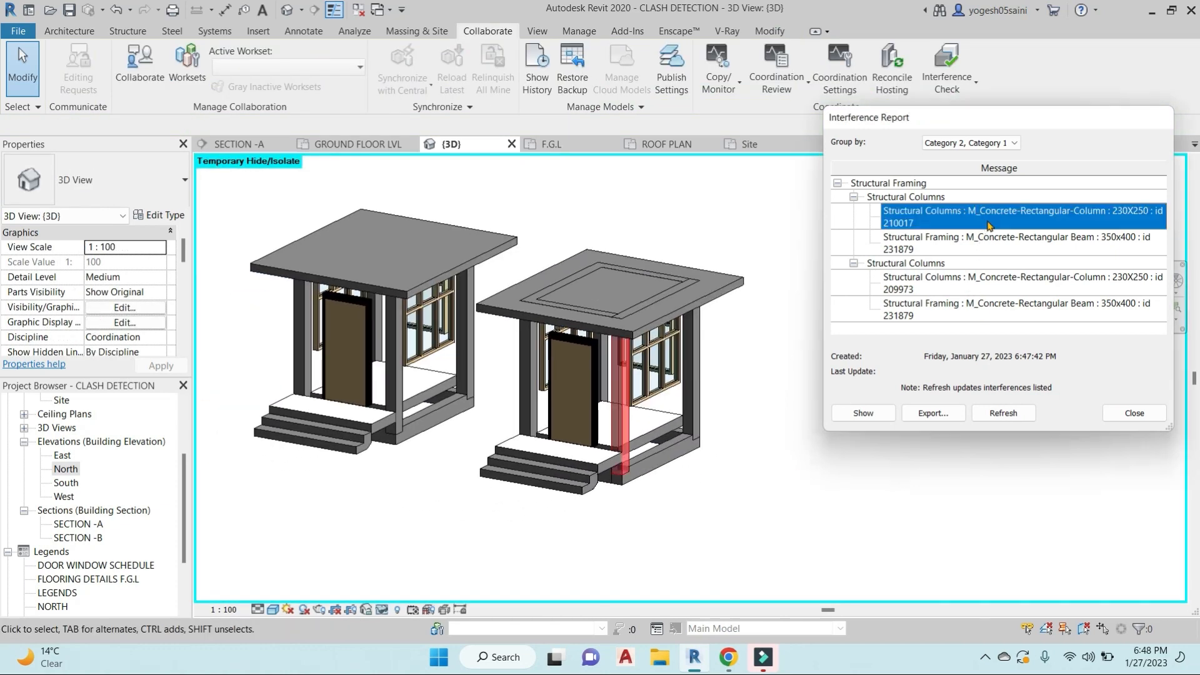
{"action": "middle_click_drag", "start_coordinate": [685, 400], "coordinate": [607, 486], "text": "shift"}
{"action": "scroll", "coordinate": [574, 341], "scroll_direction": "up", "scroll_amount": 5}
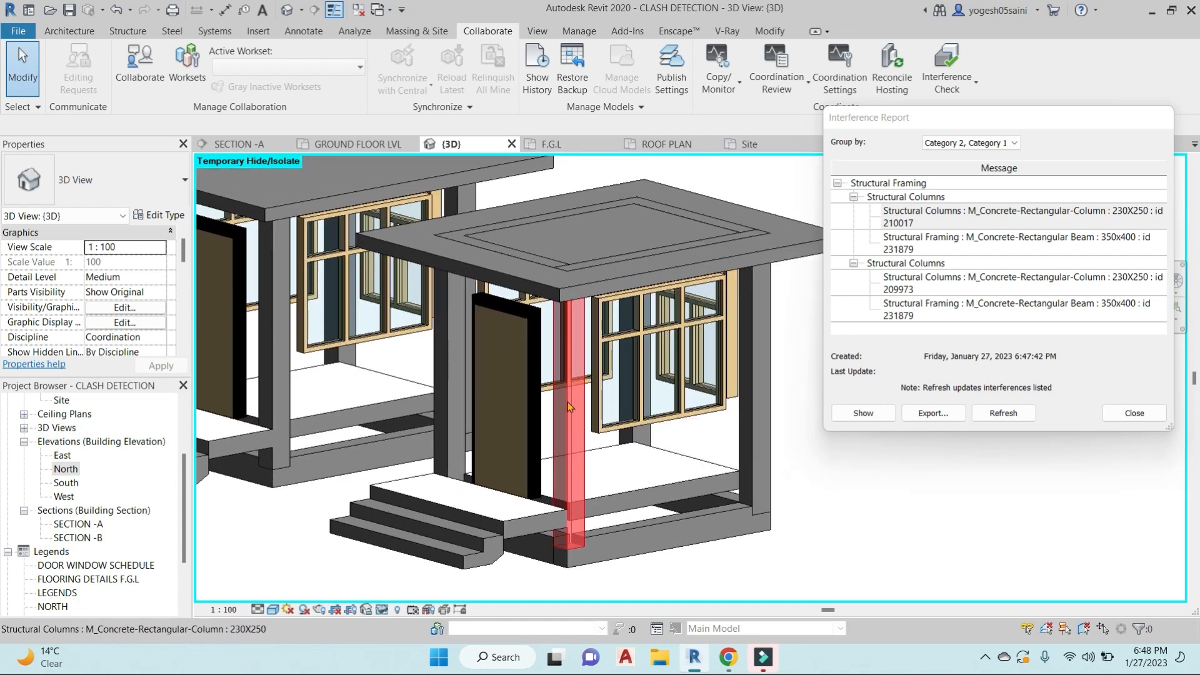
{"action": "left_click", "coordinate": [947, 244]}
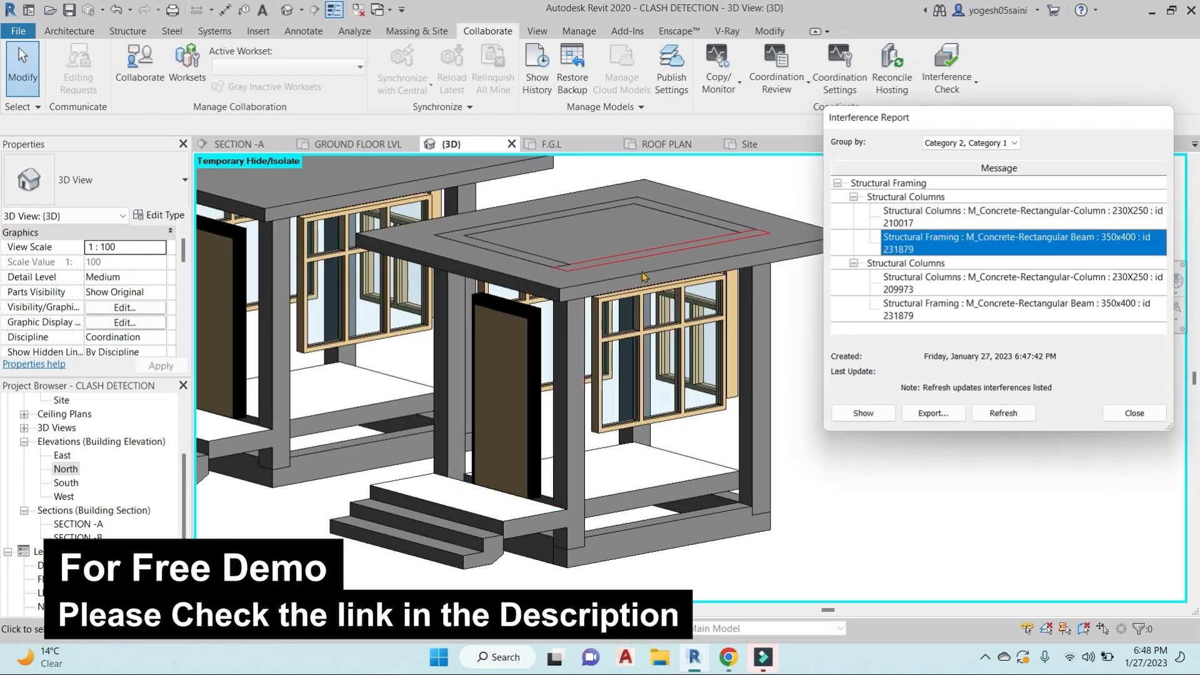
{"action": "scroll", "coordinate": [665, 262], "scroll_direction": "down", "scroll_amount": 5}
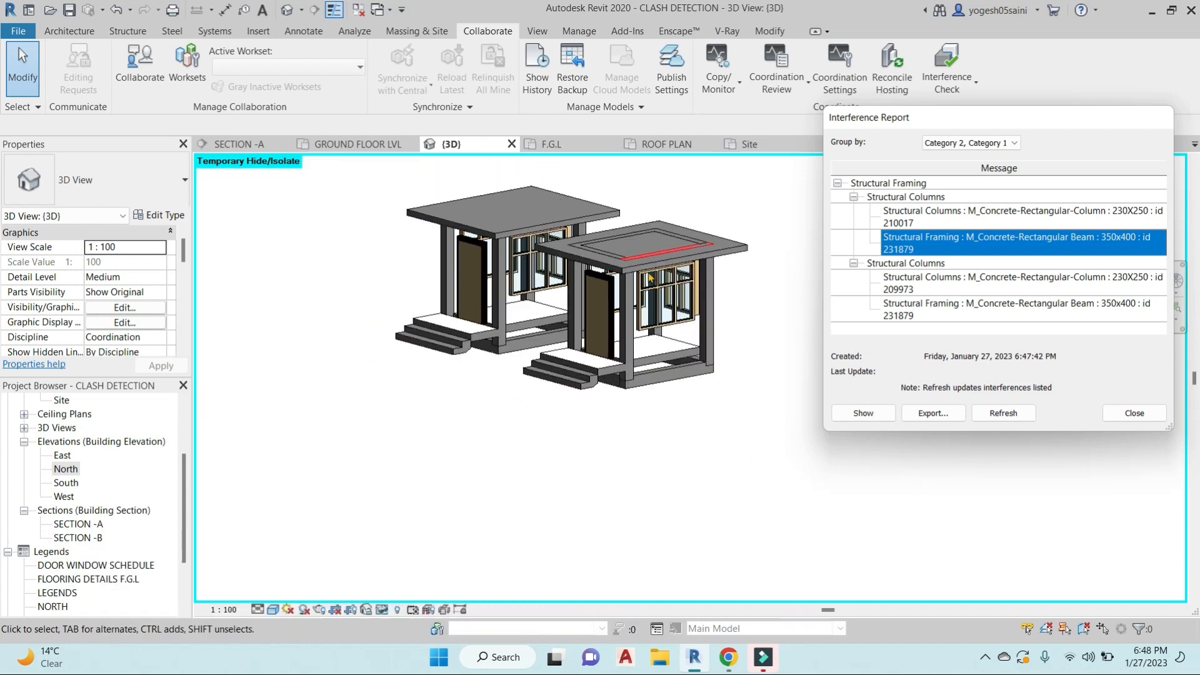
{"action": "scroll", "coordinate": [661, 249], "scroll_direction": "up", "scroll_amount": 3}
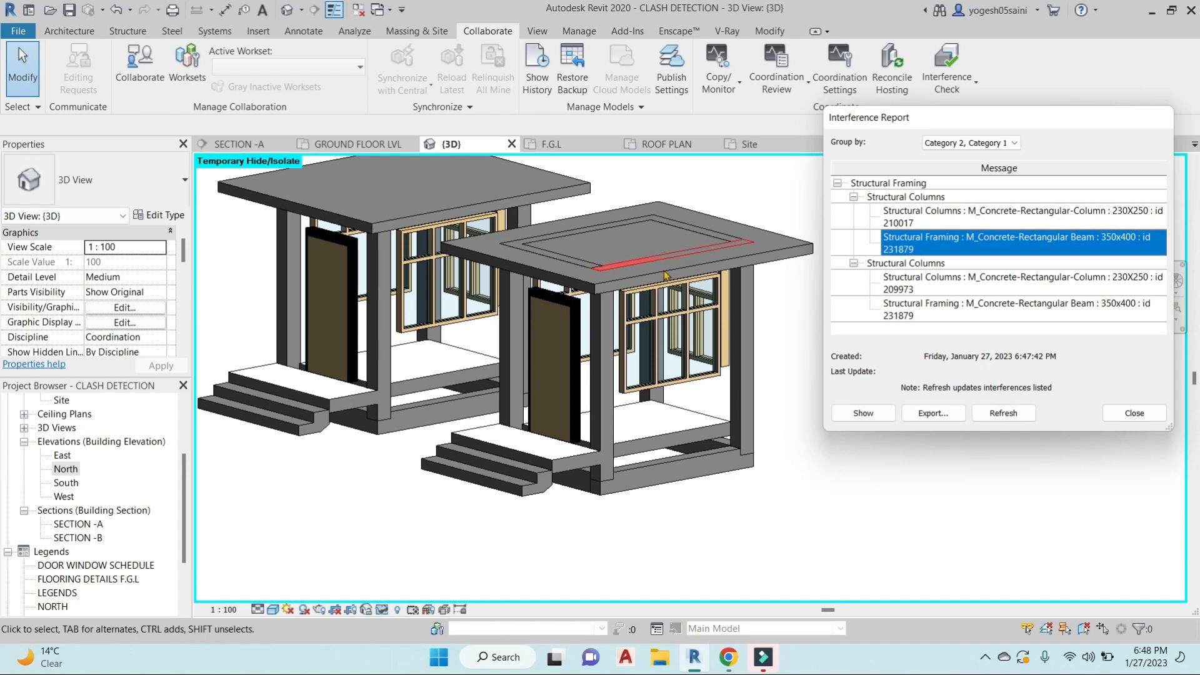
Step: Close the interference report and look over both cabins from the side and from the front above
{"action": "key", "text": "Escape"}
{"action": "scroll", "coordinate": [665, 276], "scroll_direction": "down", "scroll_amount": 2}
{"action": "middle_click_drag", "start_coordinate": [841, 399], "coordinate": [450, 350], "text": "shift"}
{"action": "scroll", "coordinate": [750, 359], "scroll_direction": "down", "scroll_amount": 2}
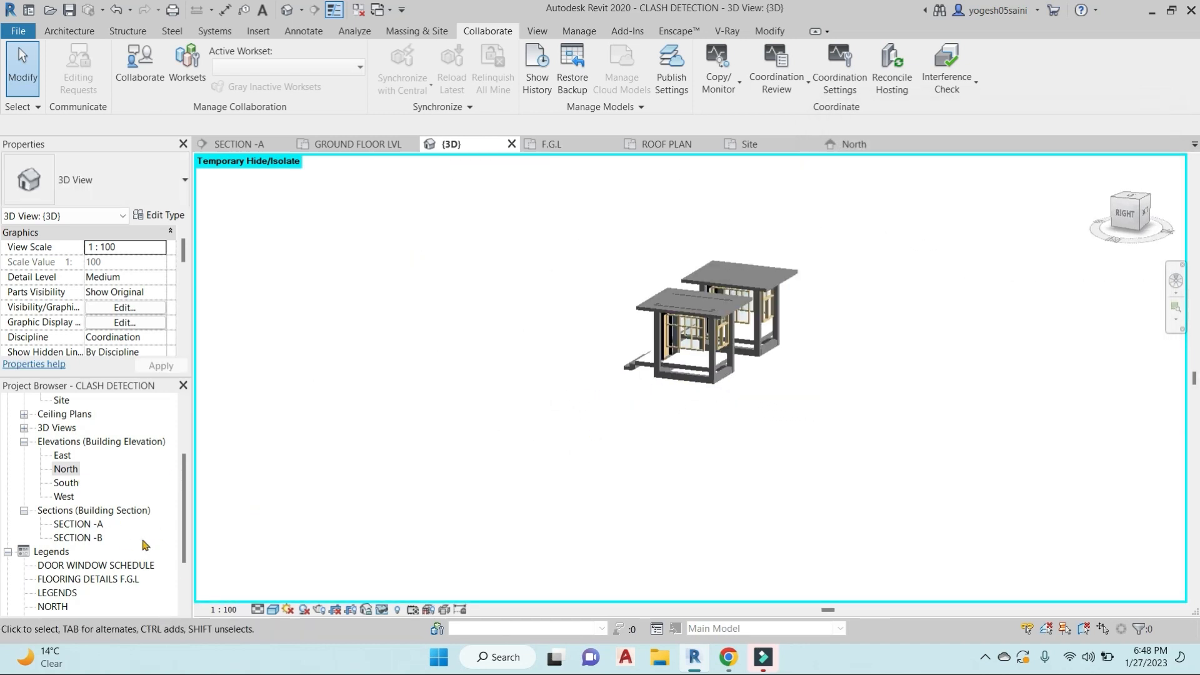
{"action": "scroll", "coordinate": [744, 344], "scroll_direction": "up", "scroll_amount": 2}
{"action": "middle_click_drag", "start_coordinate": [748, 345], "coordinate": [921, 378], "text": "shift"}
{"action": "scroll", "coordinate": [64, 449], "scroll_direction": "up", "scroll_amount": 3}
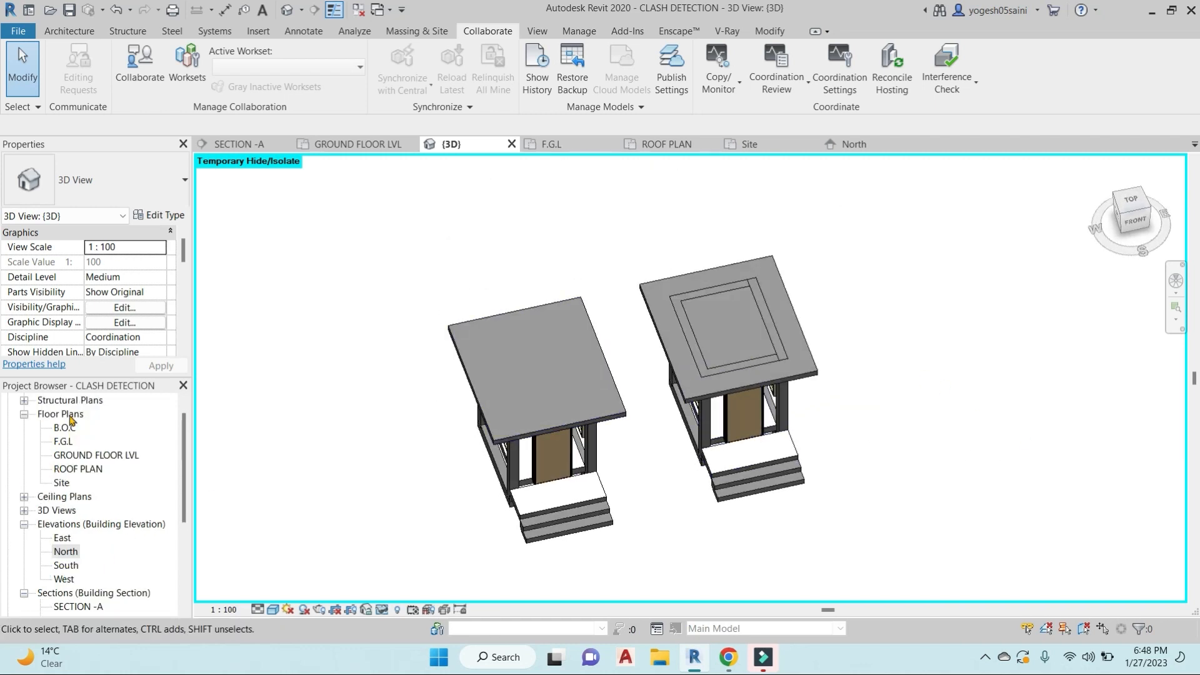
Step: Open the F.G.L floor plan and go on to SECTION -A, examining the beam and roof slab junction at grid 2
{"action": "double_click", "coordinate": [64, 454]}
{"action": "scroll", "coordinate": [700, 312], "scroll_direction": "down", "scroll_amount": 5}
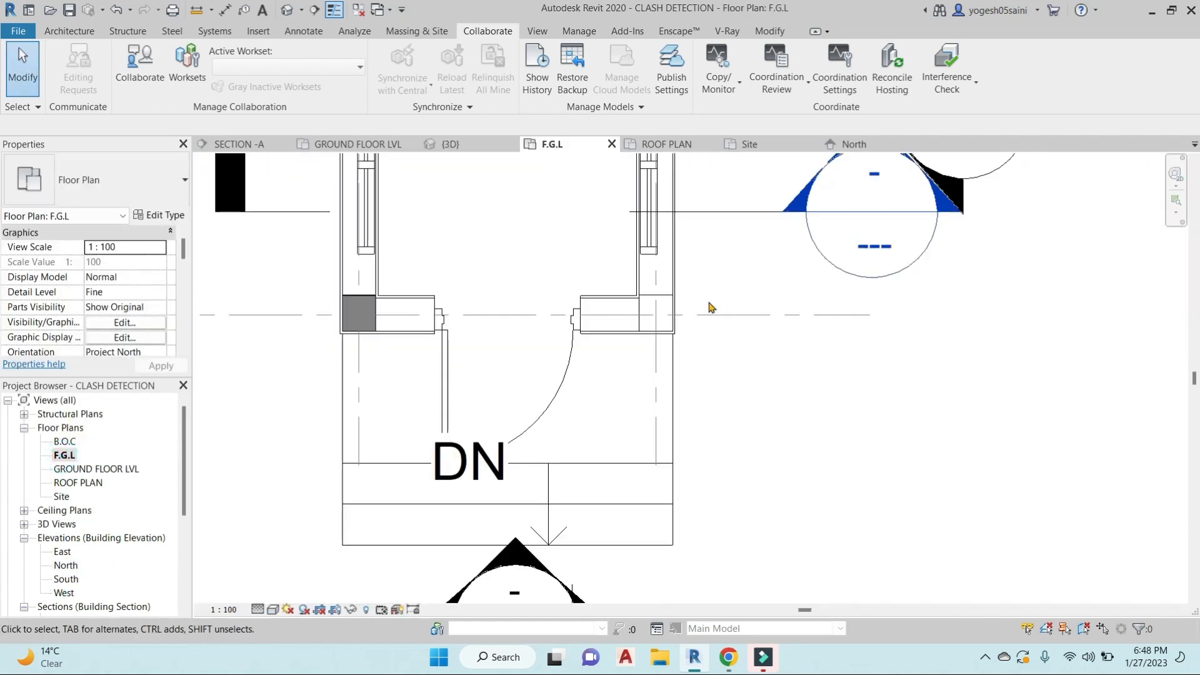
{"action": "scroll", "coordinate": [786, 330], "scroll_direction": "up", "scroll_amount": 1}
{"action": "double_click", "coordinate": [859, 301]}
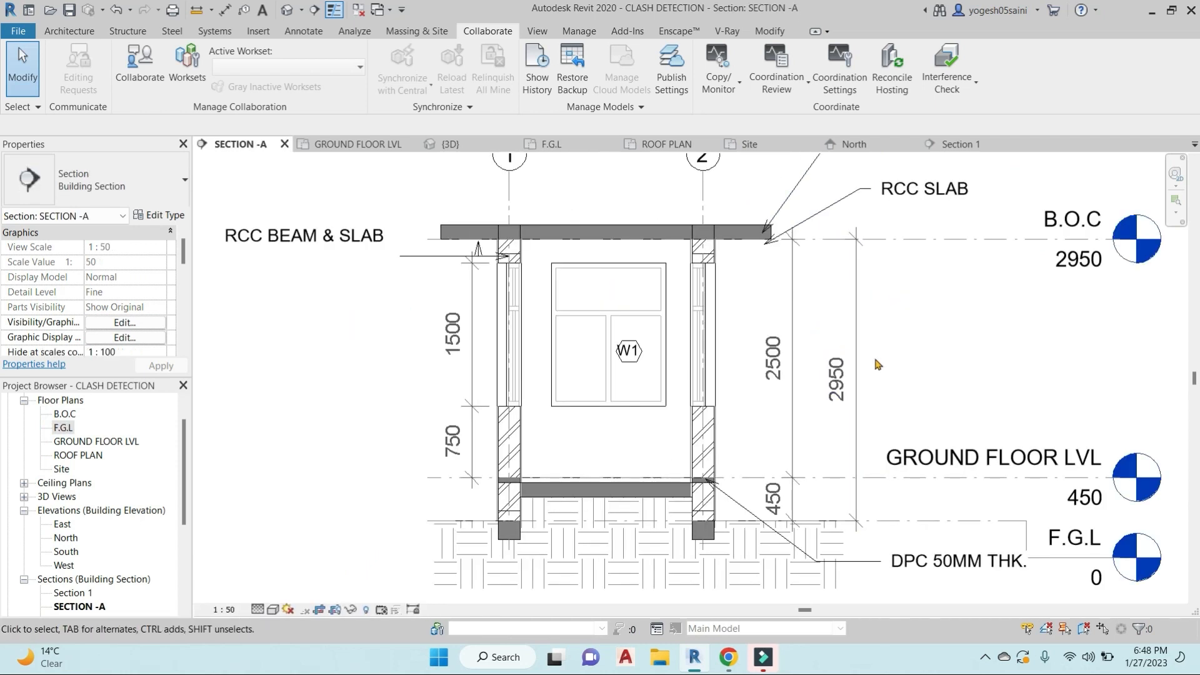
{"action": "scroll", "coordinate": [872, 354], "scroll_direction": "down", "scroll_amount": 2}
{"action": "scroll", "coordinate": [770, 283], "scroll_direction": "up", "scroll_amount": 5}
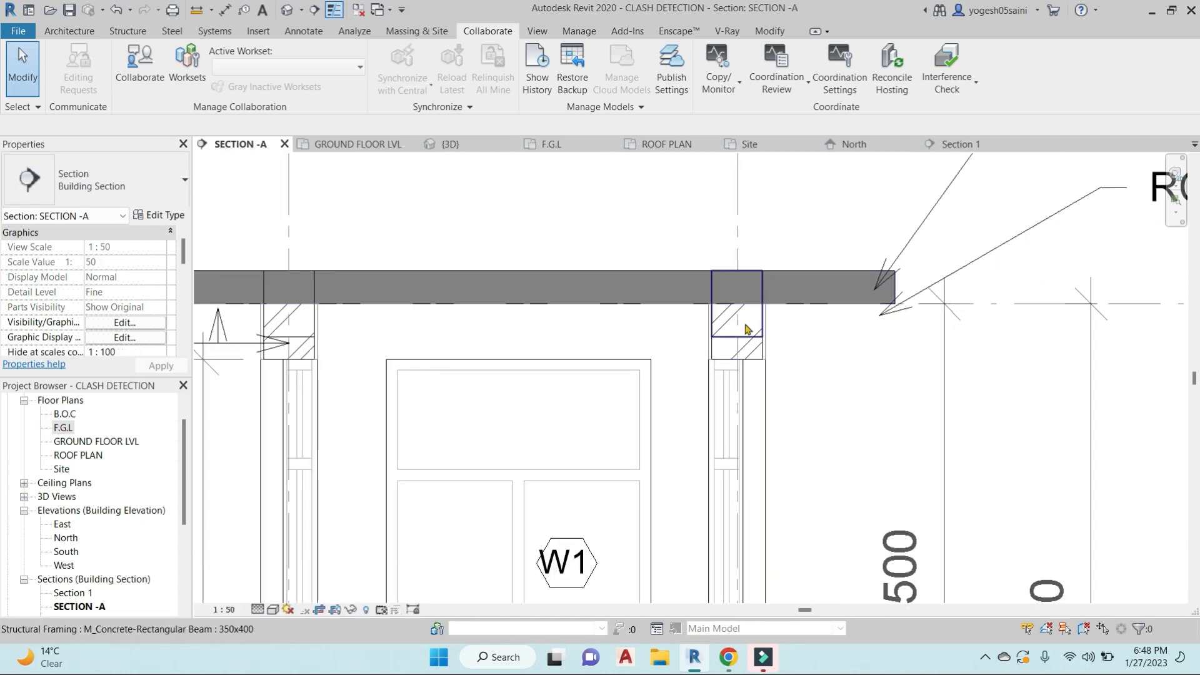
{"action": "scroll", "coordinate": [802, 305], "scroll_direction": "down", "scroll_amount": 2}
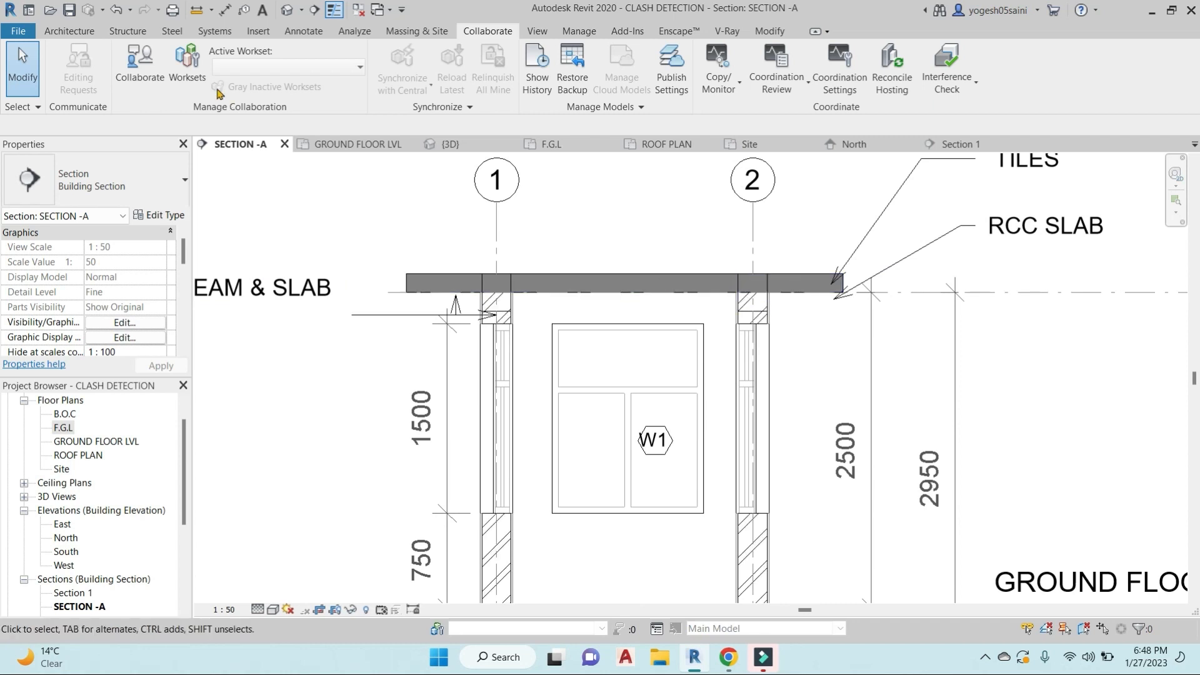
Step: Join the geometry of the 150MM roof slab with the 350x400 concrete beam at grid 2 in SECTION -A
{"action": "left_click", "coordinate": [60, 30]}
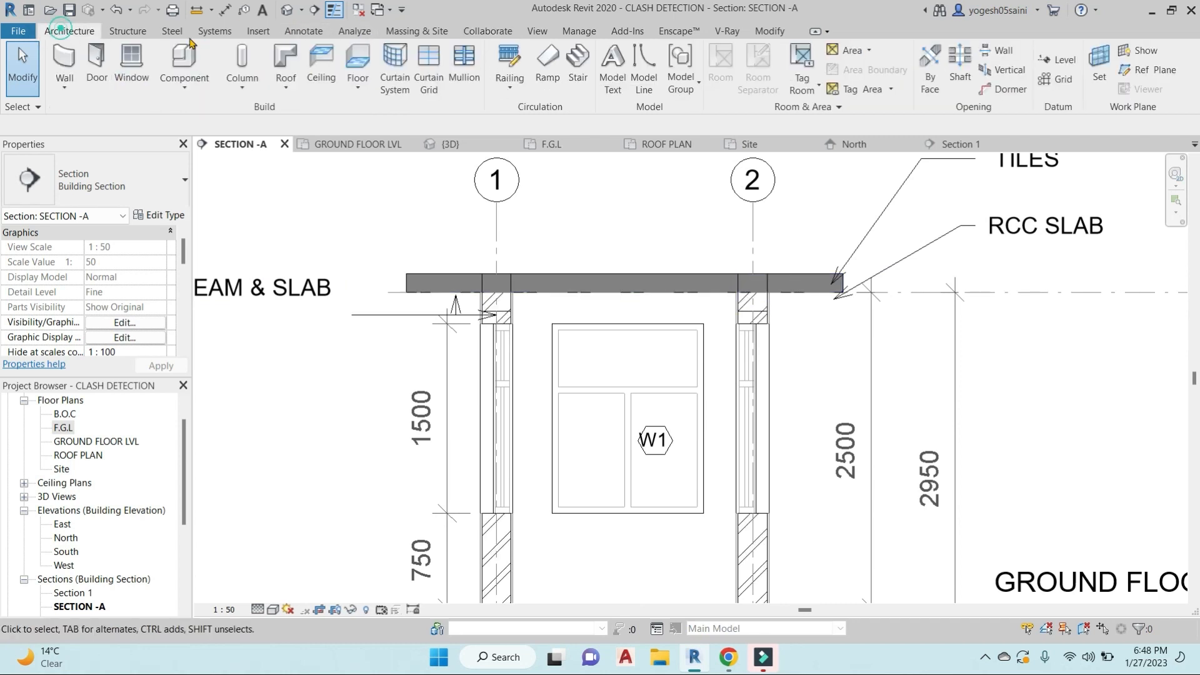
{"action": "left_click", "coordinate": [780, 33]}
{"action": "left_click", "coordinate": [204, 89]}
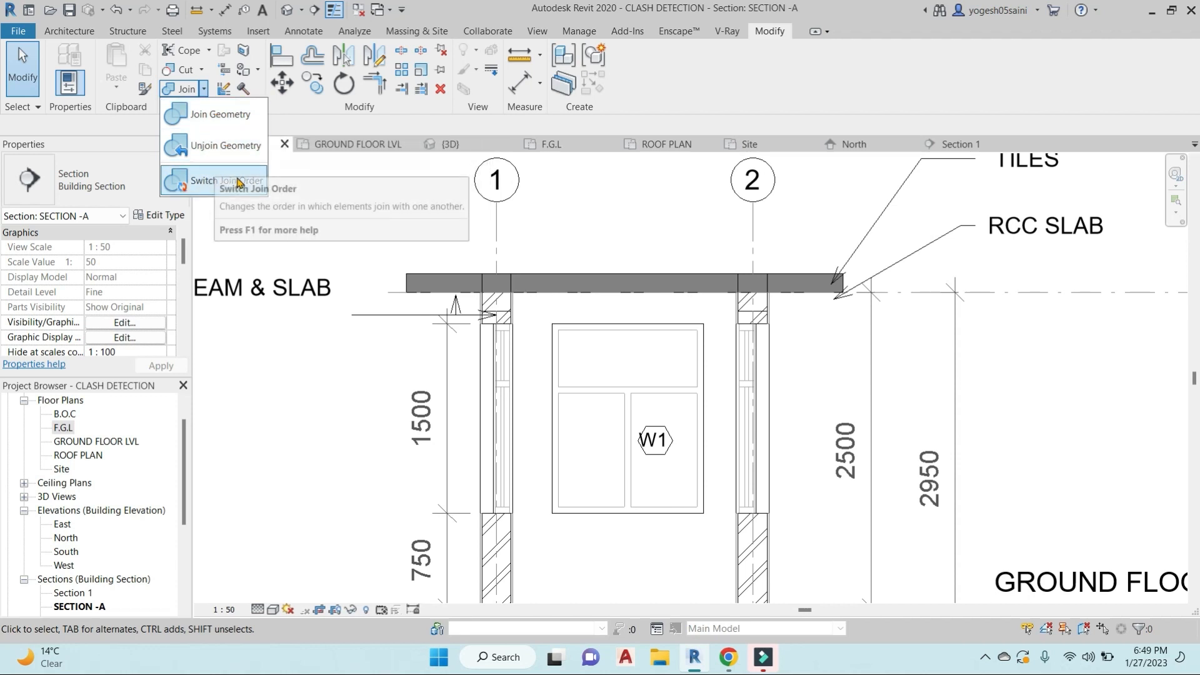
{"action": "left_click", "coordinate": [220, 114]}
{"action": "scroll", "coordinate": [789, 283], "scroll_direction": "up", "scroll_amount": 3}
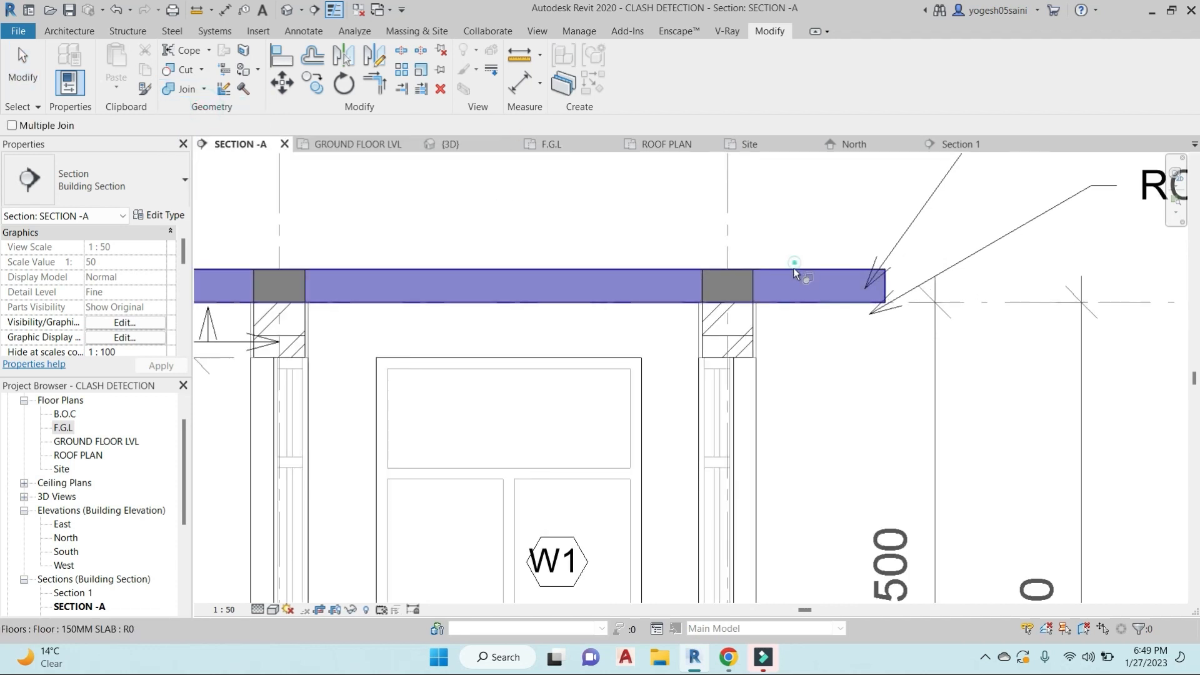
{"action": "left_click", "coordinate": [750, 310]}
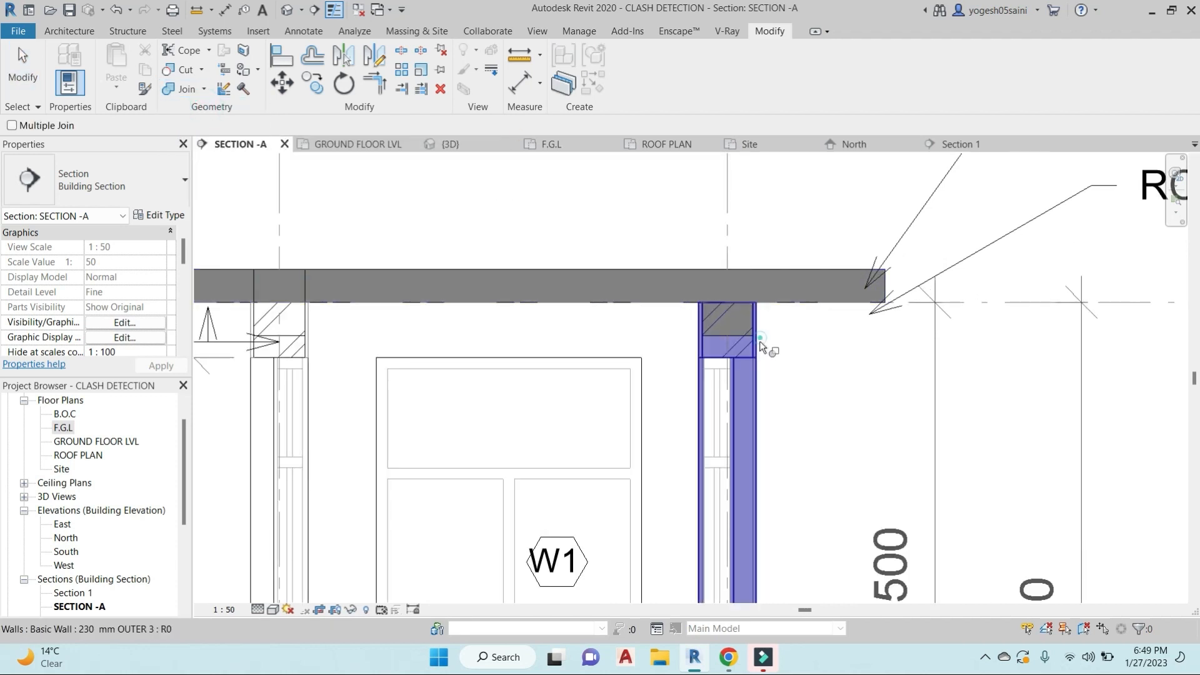
Step: Join the 350x400 beam with the outer wall at grid 2, and the roof slab with the 350x400 beam at grid 1
{"action": "left_click", "coordinate": [731, 336]}
{"action": "scroll", "coordinate": [753, 343], "scroll_direction": "down", "scroll_amount": 4}
{"action": "middle_click_drag", "start_coordinate": [486, 332], "coordinate": [577, 325]}
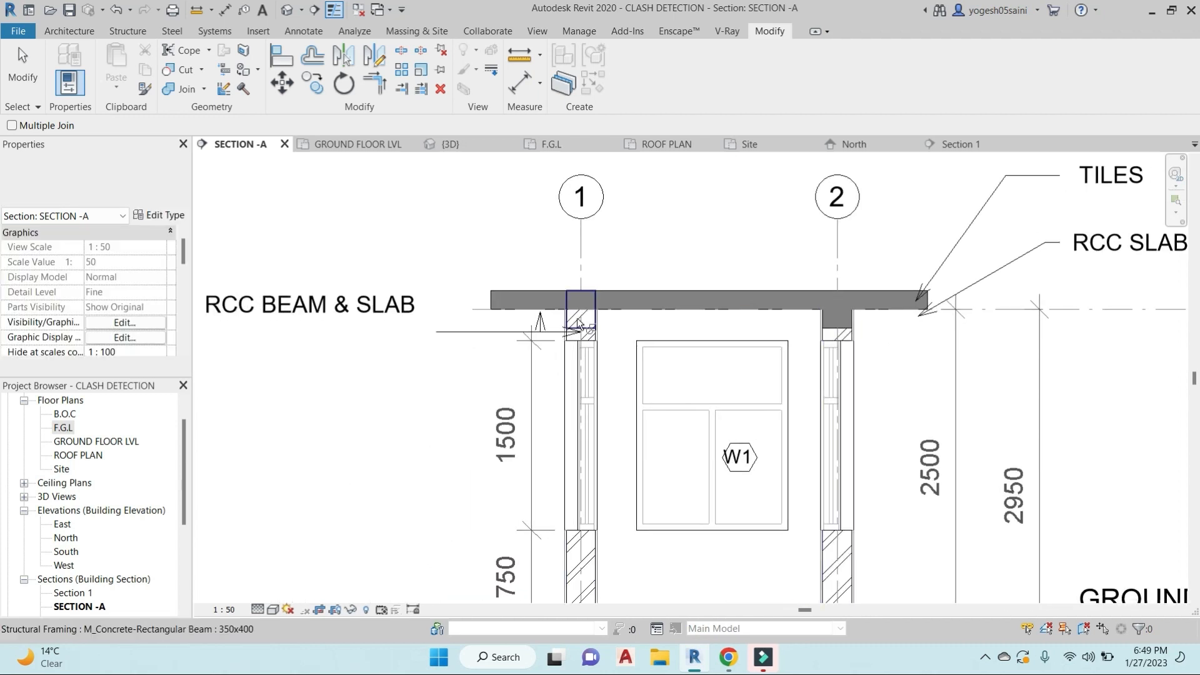
{"action": "scroll", "coordinate": [610, 307], "scroll_direction": "up", "scroll_amount": 5}
{"action": "left_click", "coordinate": [615, 313]}
{"action": "left_click", "coordinate": [572, 317]}
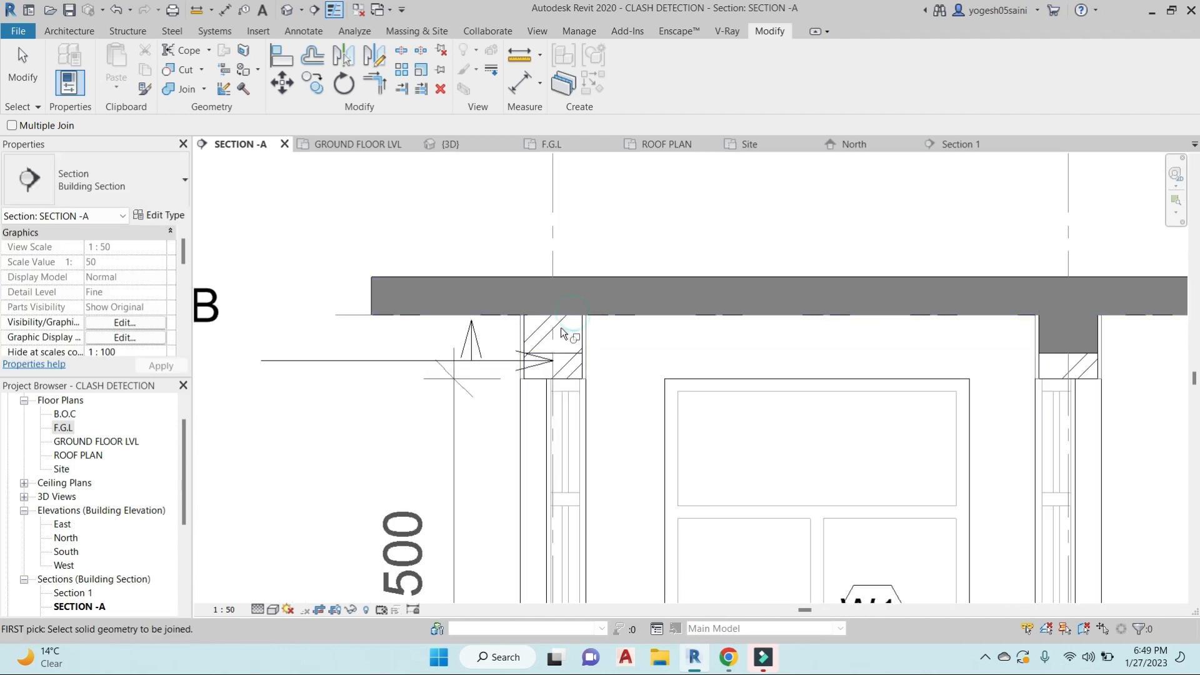
Step: Join the geometry of the wall and the concrete beam at its base, first at grid 1 and likewise at grid 2
{"action": "scroll", "coordinate": [591, 336], "scroll_direction": "down", "scroll_amount": 3}
{"action": "middle_click_drag", "start_coordinate": [642, 375], "coordinate": [658, 308]}
{"action": "scroll", "coordinate": [603, 280], "scroll_direction": "up", "scroll_amount": 5}
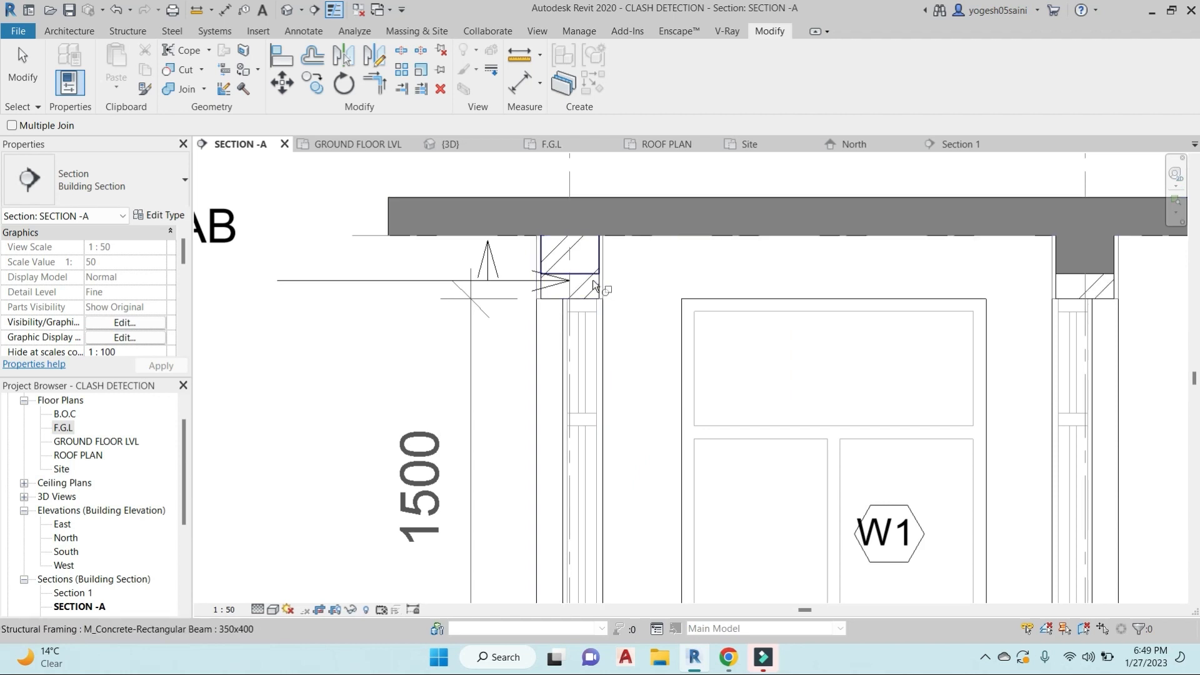
{"action": "scroll", "coordinate": [602, 276], "scroll_direction": "down", "scroll_amount": 9}
{"action": "middle_click_drag", "start_coordinate": [650, 356], "coordinate": [676, 335]}
{"action": "scroll", "coordinate": [628, 473], "scroll_direction": "up", "scroll_amount": 5}
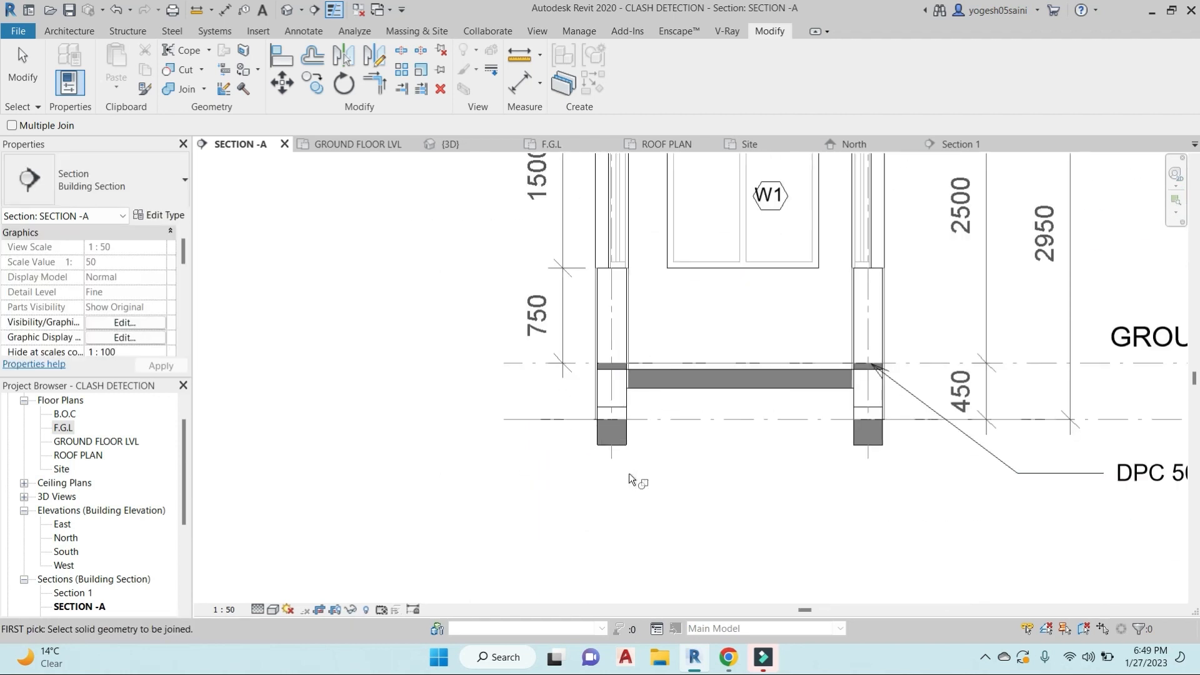
{"action": "scroll", "coordinate": [624, 406], "scroll_direction": "up", "scroll_amount": 3}
{"action": "left_click", "coordinate": [627, 386]}
{"action": "left_click", "coordinate": [604, 407]}
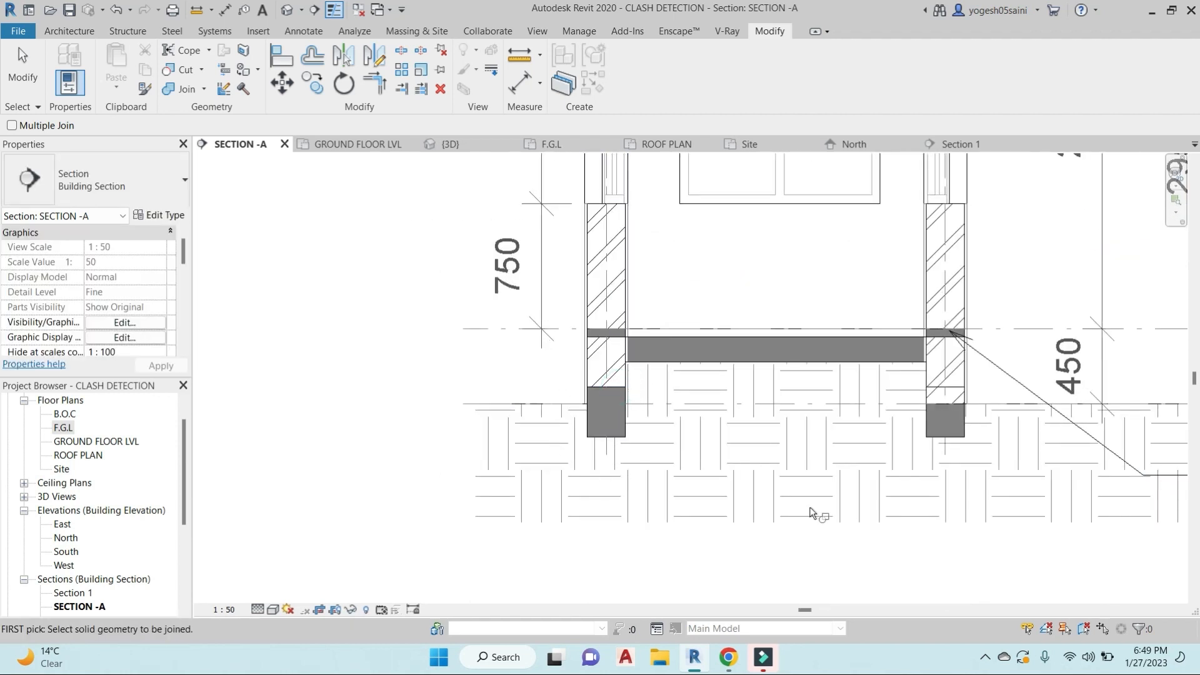
{"action": "left_click", "coordinate": [961, 394]}
{"action": "left_click", "coordinate": [969, 374]}
{"action": "scroll", "coordinate": [885, 456], "scroll_direction": "down", "scroll_amount": 4}
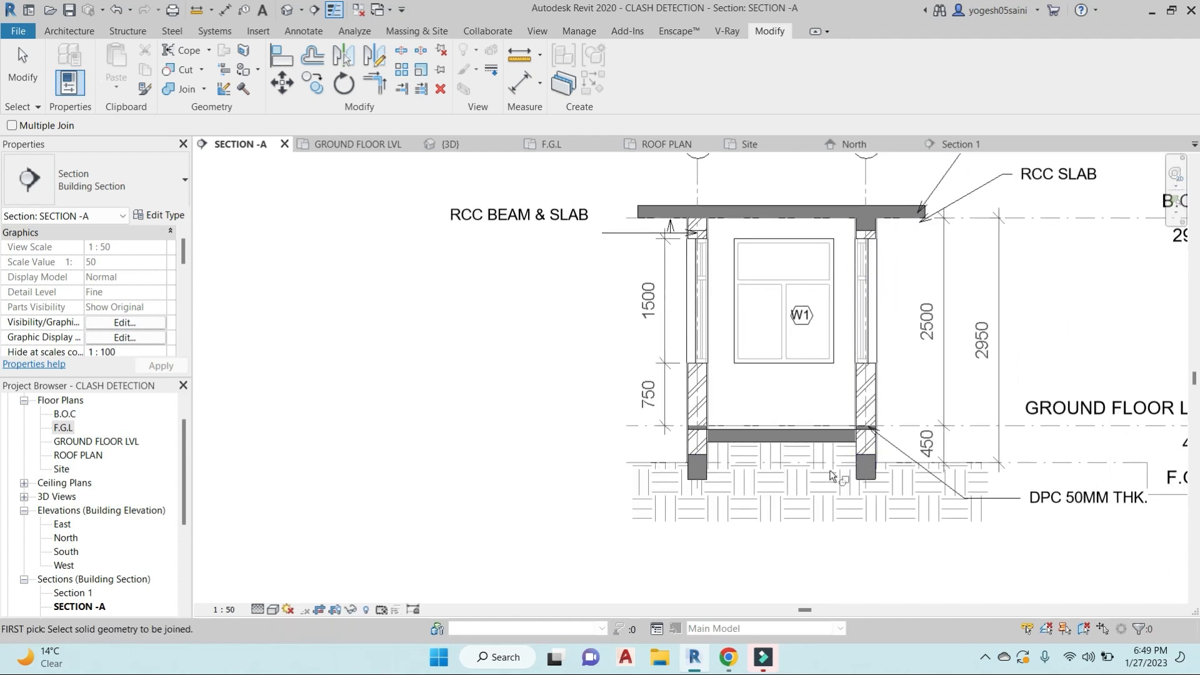
{"action": "scroll", "coordinate": [700, 219], "scroll_direction": "up", "scroll_amount": 3}
{"action": "scroll", "coordinate": [376, 289], "scroll_direction": "down", "scroll_amount": 2}
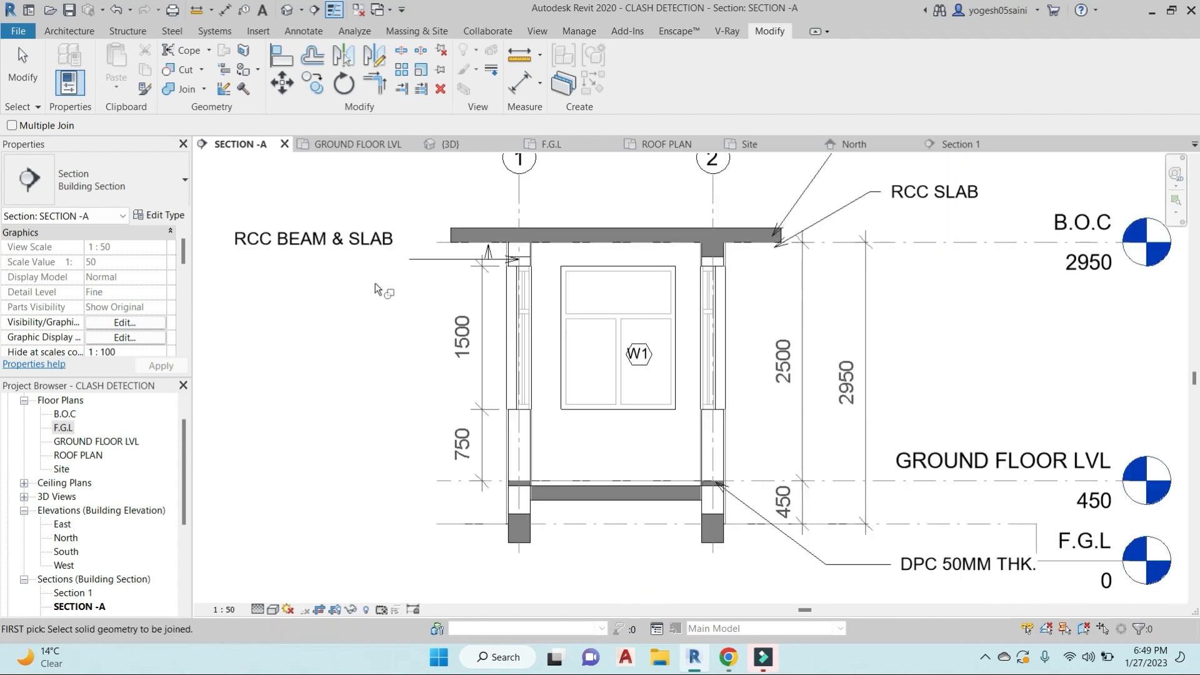
{"action": "scroll", "coordinate": [376, 289], "scroll_direction": "down", "scroll_amount": 2}
{"action": "key", "text": "Escape"}
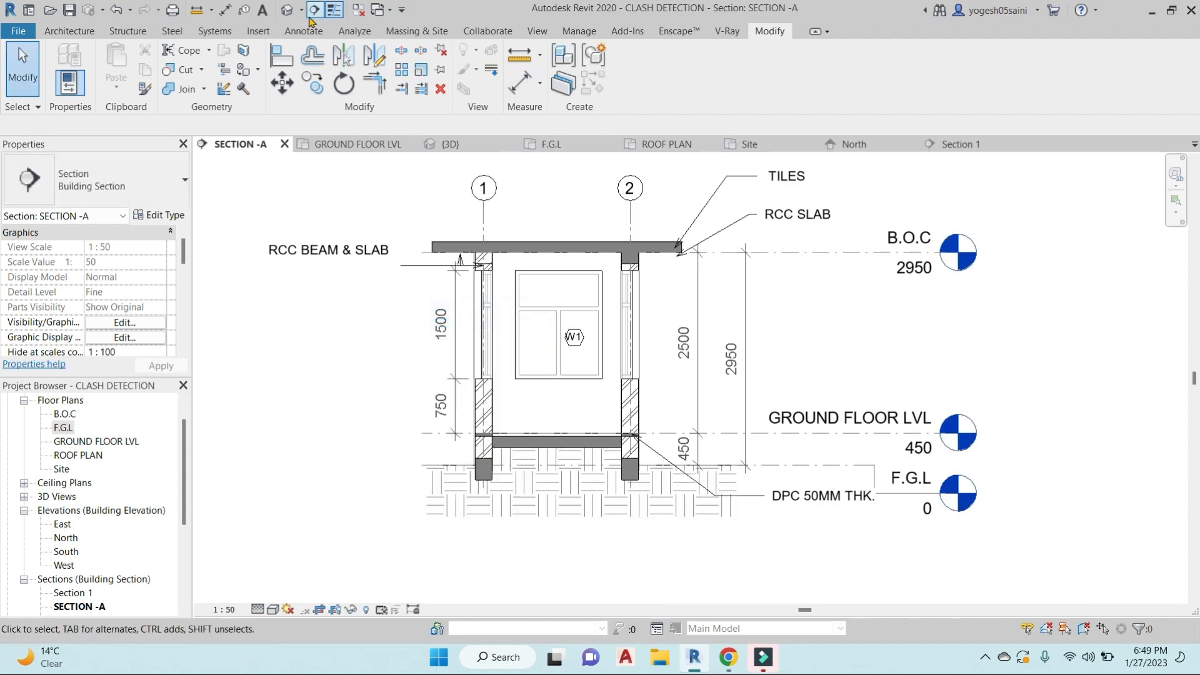
Step: In the 3D view, run an interference check with Structural Columns and Structural Framing chosen on both sides
{"action": "left_click", "coordinate": [287, 9]}
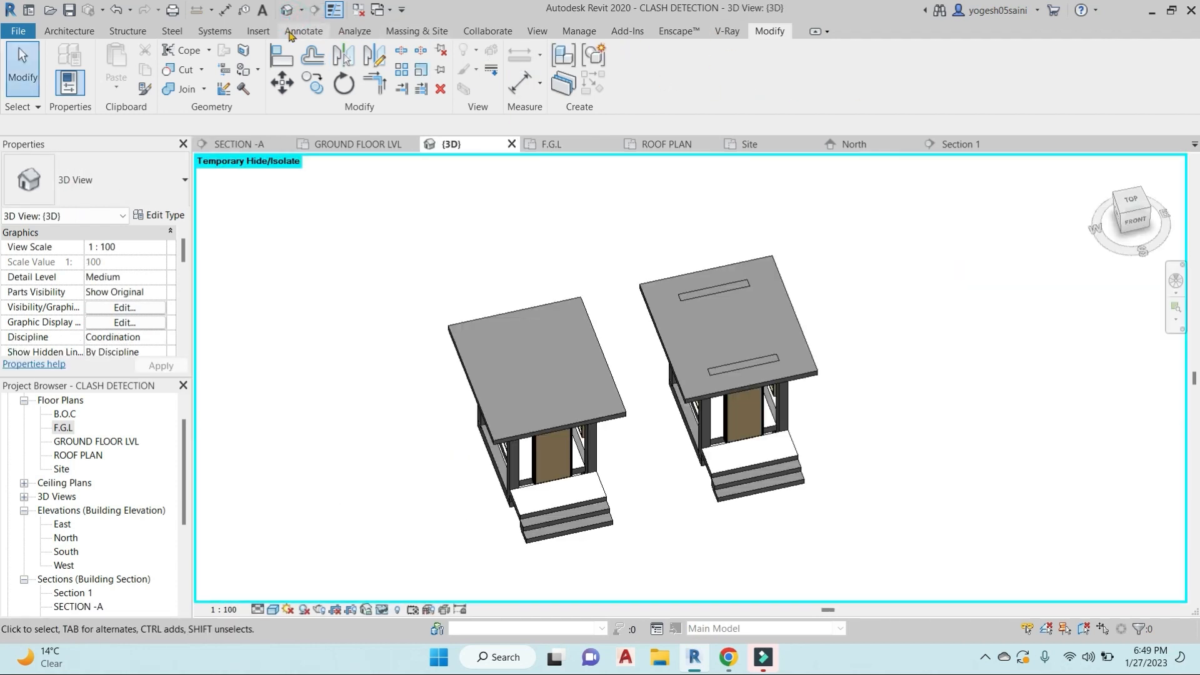
{"action": "left_click", "coordinate": [70, 30]}
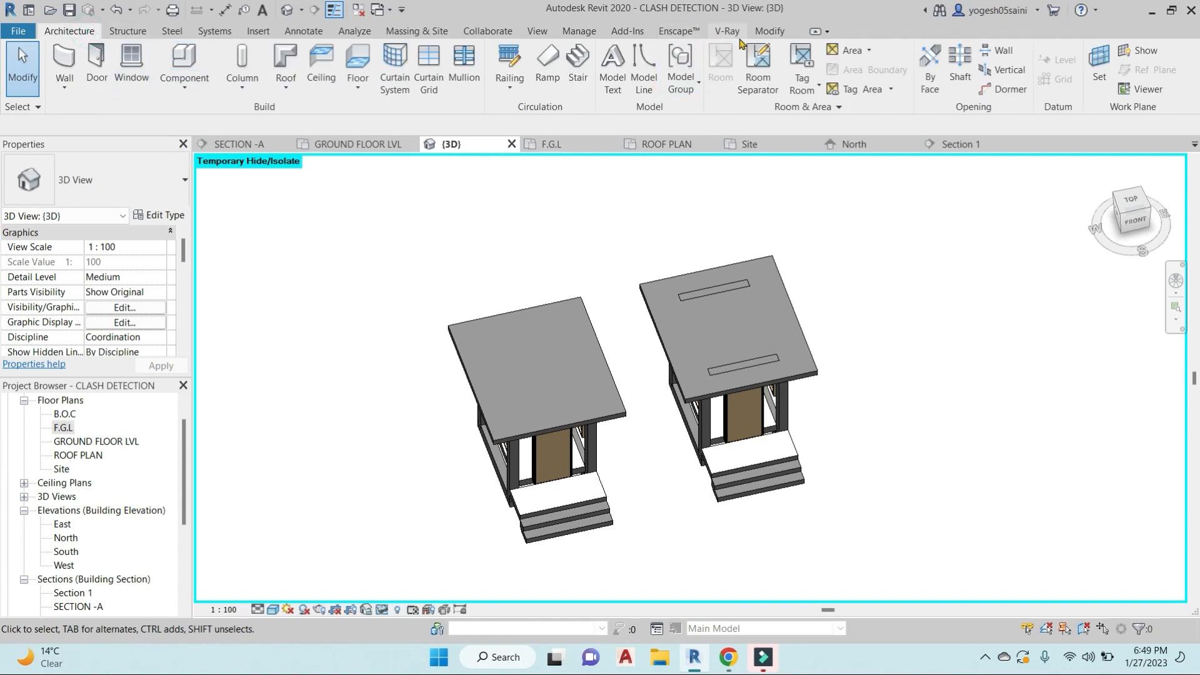
{"action": "left_click", "coordinate": [488, 31]}
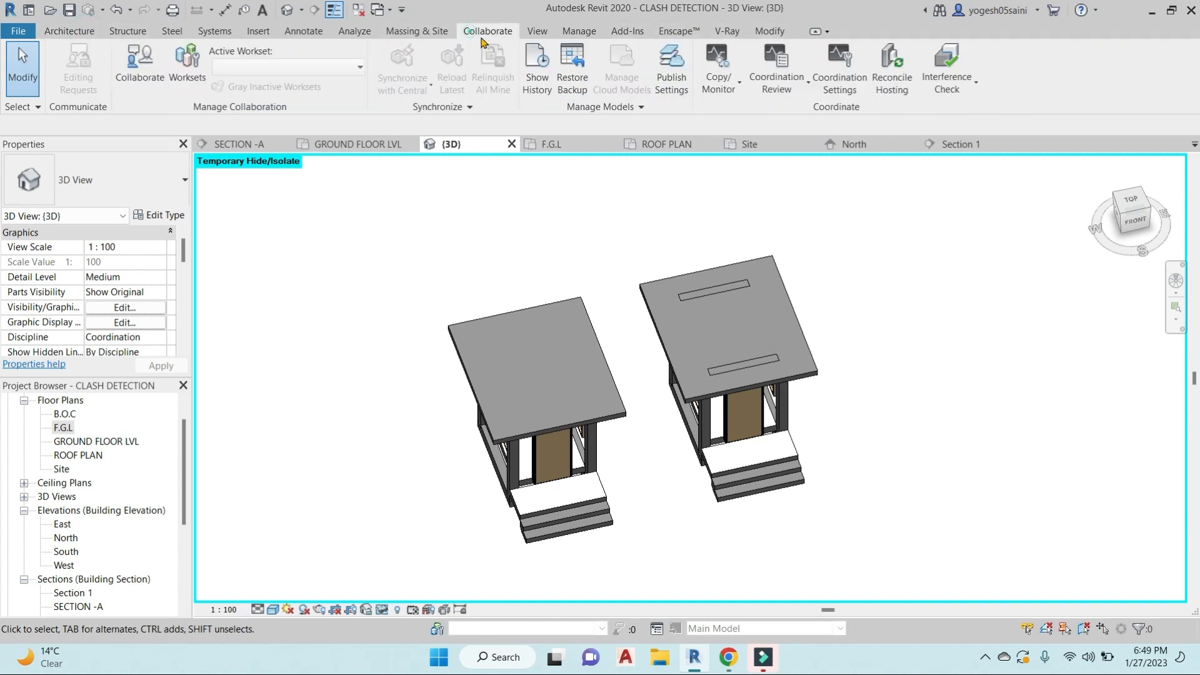
{"action": "left_click", "coordinate": [966, 91]}
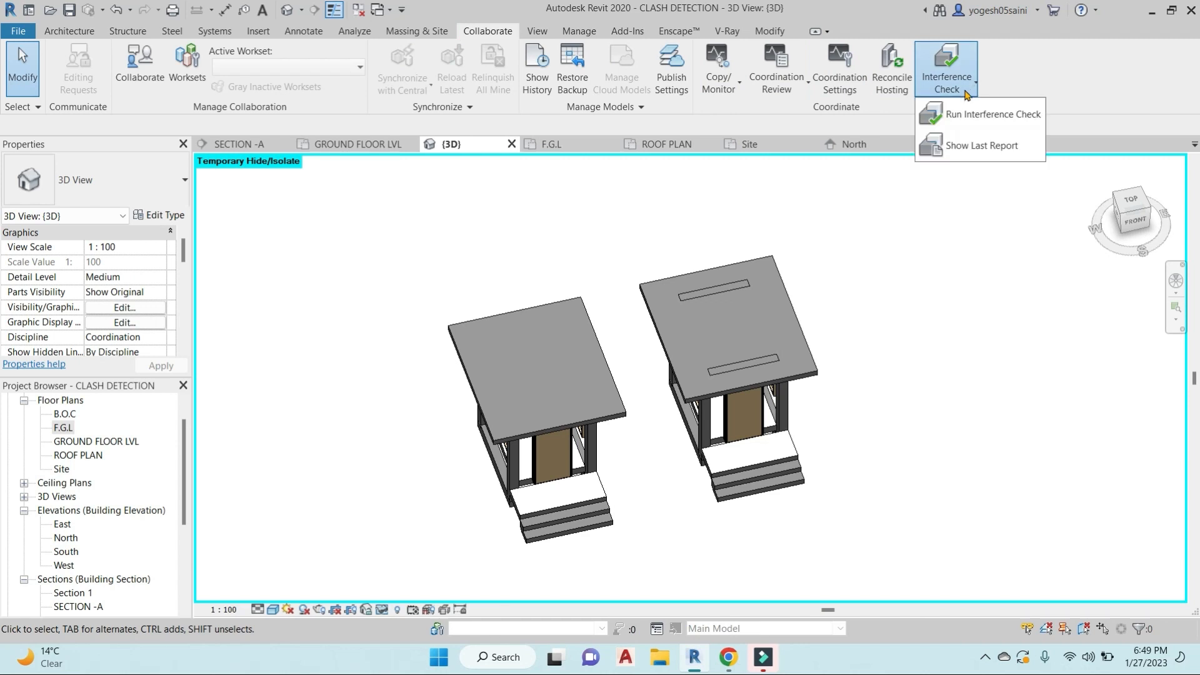
{"action": "left_click", "coordinate": [978, 124]}
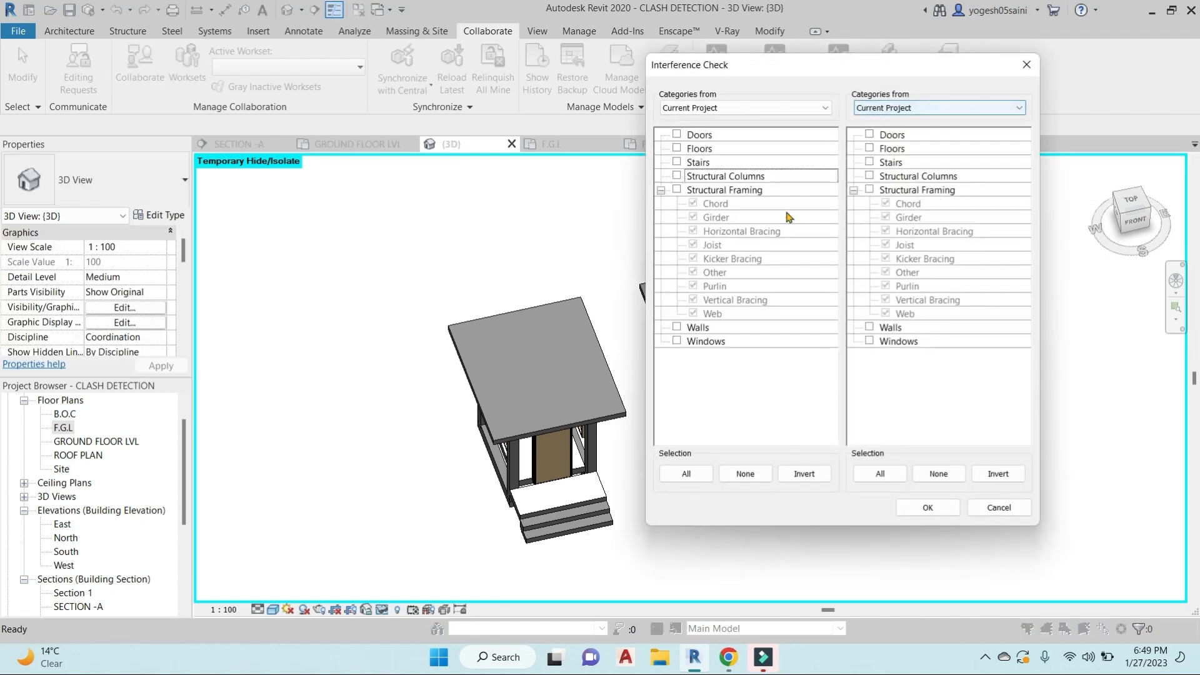
{"action": "left_click", "coordinate": [677, 175]}
{"action": "left_click", "coordinate": [677, 190]}
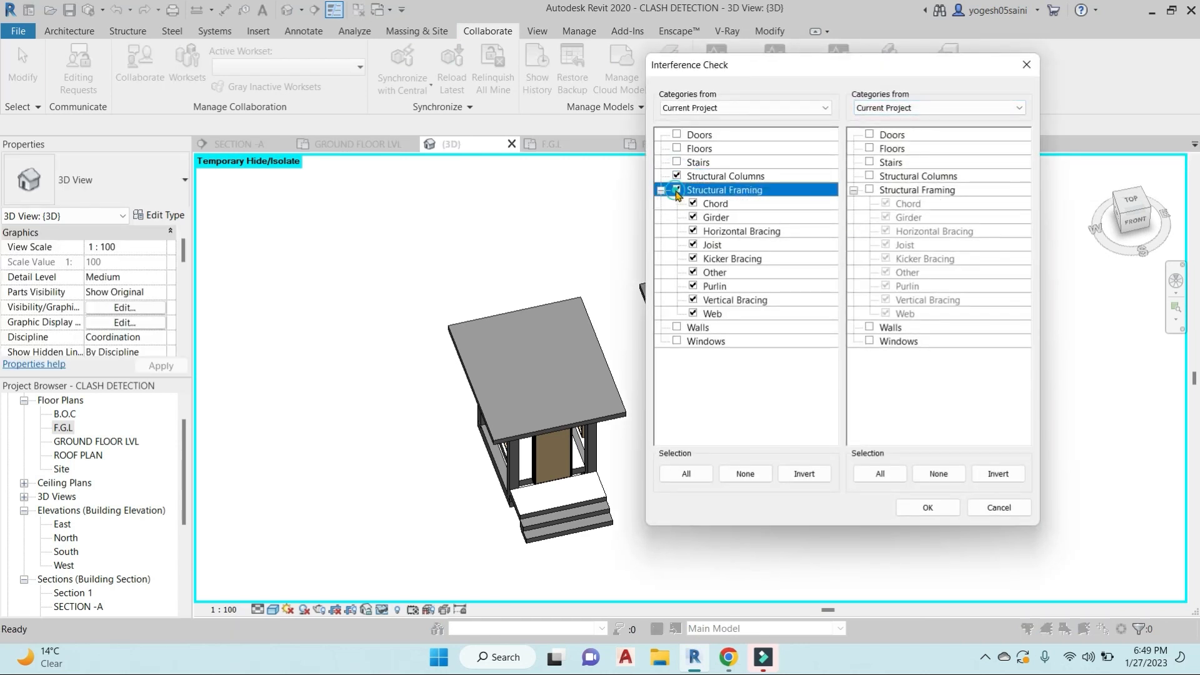
{"action": "left_click", "coordinate": [869, 176]}
{"action": "left_click", "coordinate": [869, 189]}
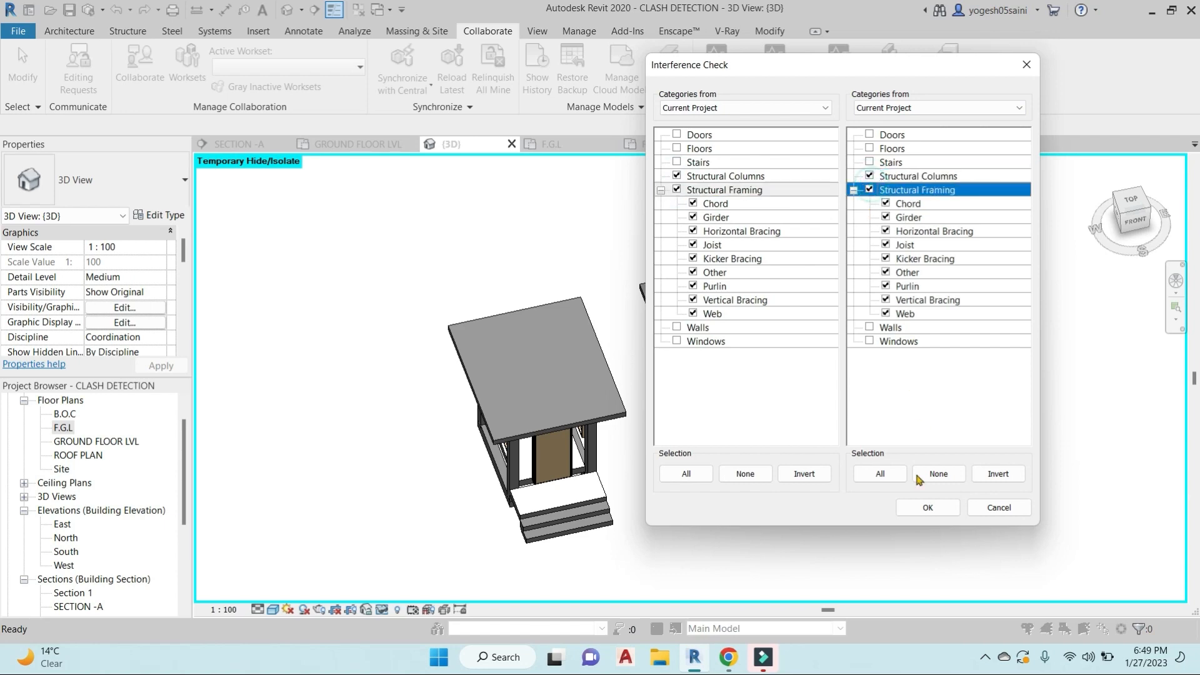
{"action": "left_click", "coordinate": [881, 474]}
{"action": "left_click", "coordinate": [927, 507]}
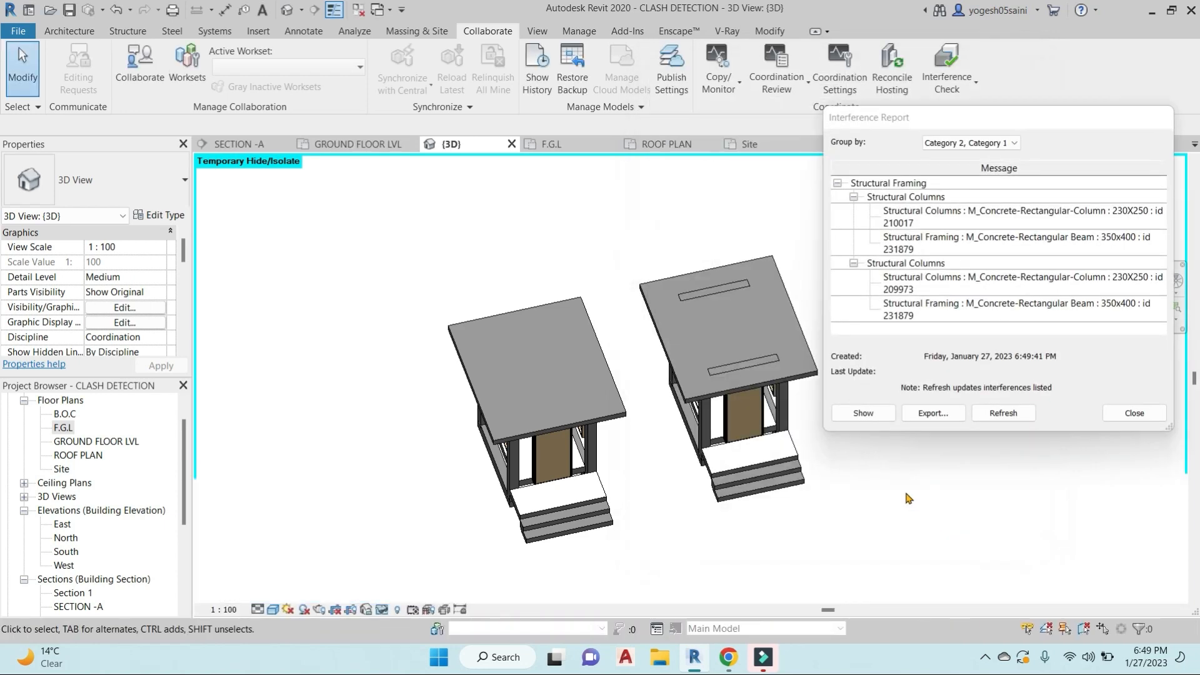
Step: Highlight the reported 230X250 column 210017 and the 350x400 beam 231879 in the 3D model, viewed from the side
{"action": "left_click", "coordinate": [958, 211]}
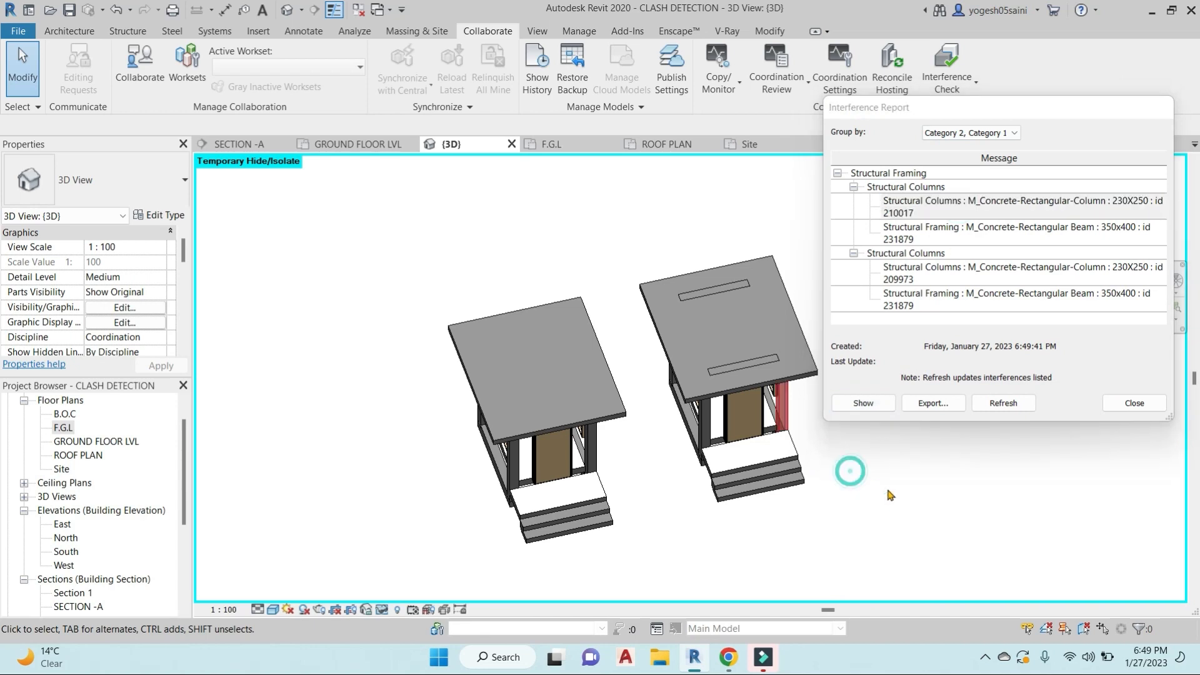
{"action": "middle_click_drag", "start_coordinate": [849, 471], "coordinate": [546, 332], "text": "shift"}
{"action": "scroll", "coordinate": [565, 319], "scroll_direction": "up", "scroll_amount": 3}
{"action": "left_click", "coordinate": [941, 229]}
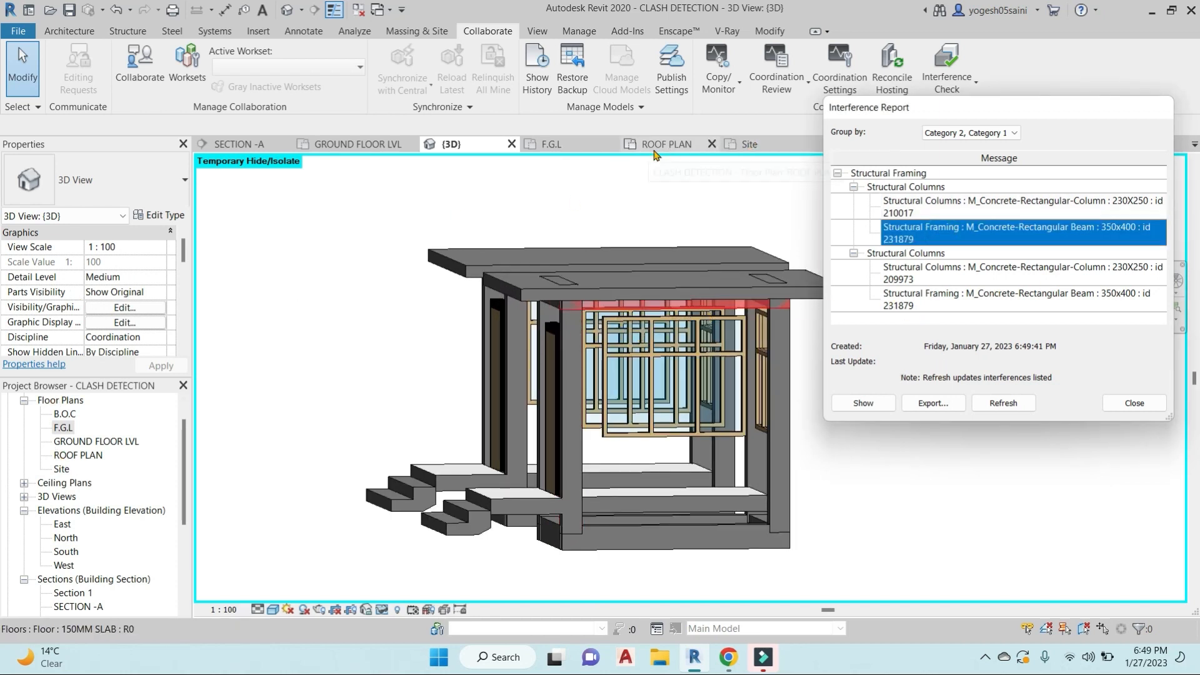
Step: Locate column 210017 and beam 231879 from the interference report in SECTION -A, and show the beam close up
{"action": "scroll", "coordinate": [79, 494], "scroll_direction": "down", "scroll_amount": 2}
{"action": "double_click", "coordinate": [75, 523]}
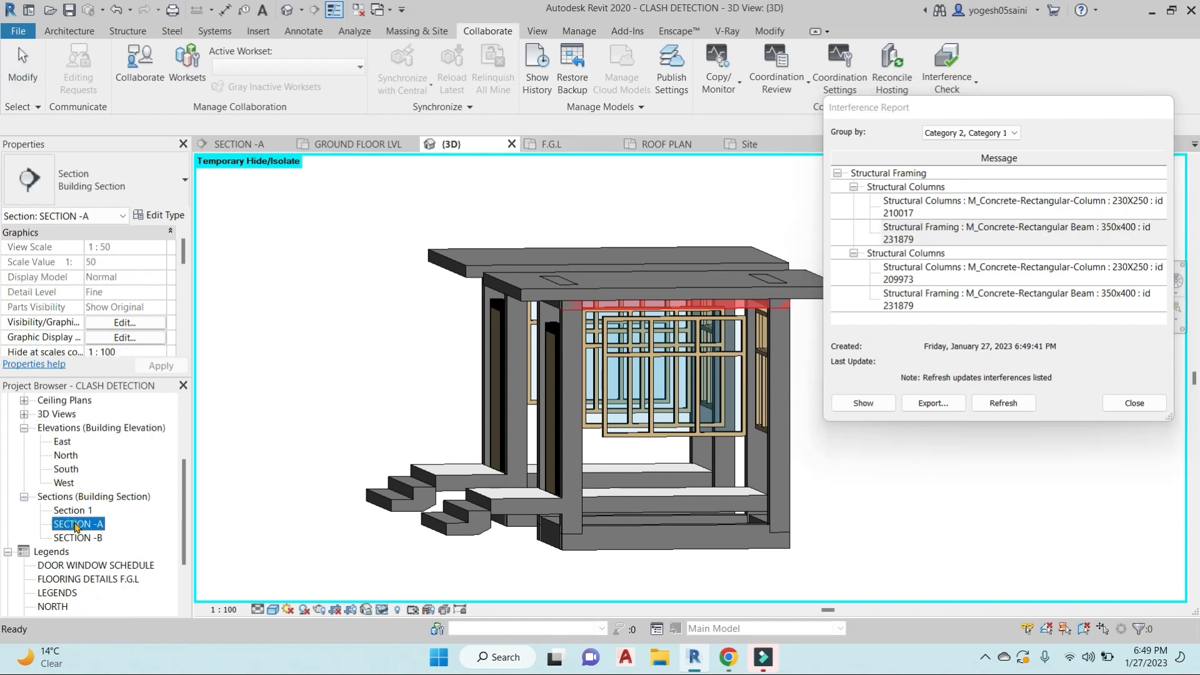
{"action": "scroll", "coordinate": [594, 245], "scroll_direction": "up", "scroll_amount": 3}
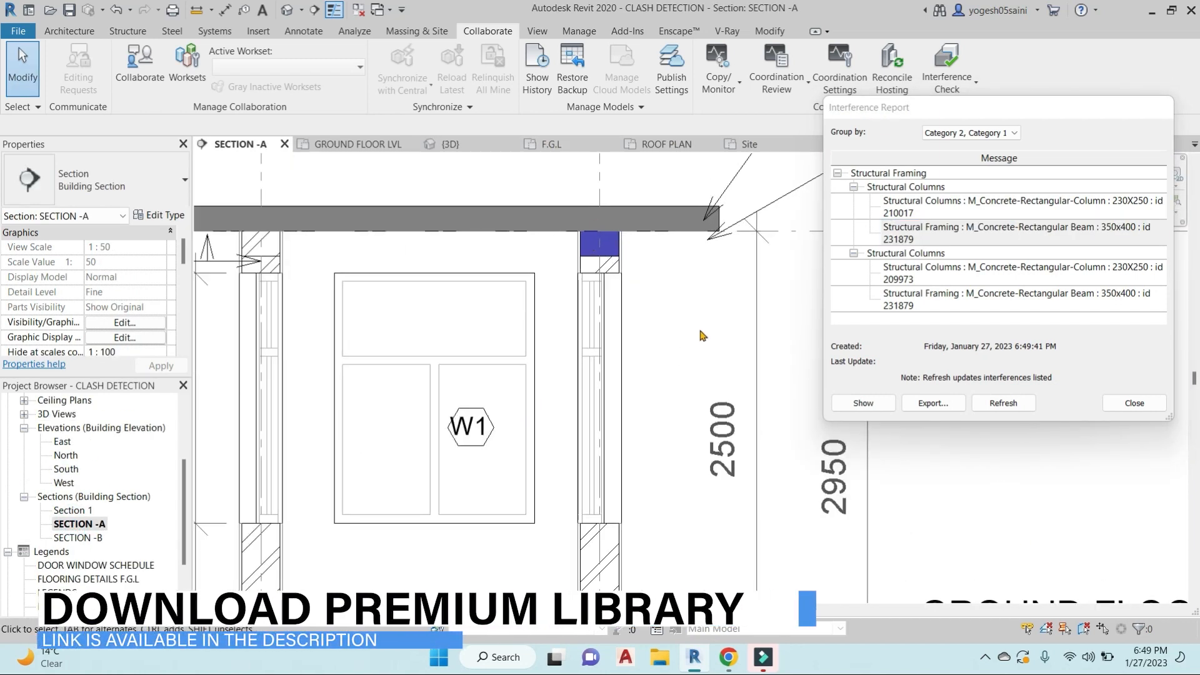
{"action": "left_click", "coordinate": [996, 215]}
{"action": "scroll", "coordinate": [718, 342], "scroll_direction": "down", "scroll_amount": 2}
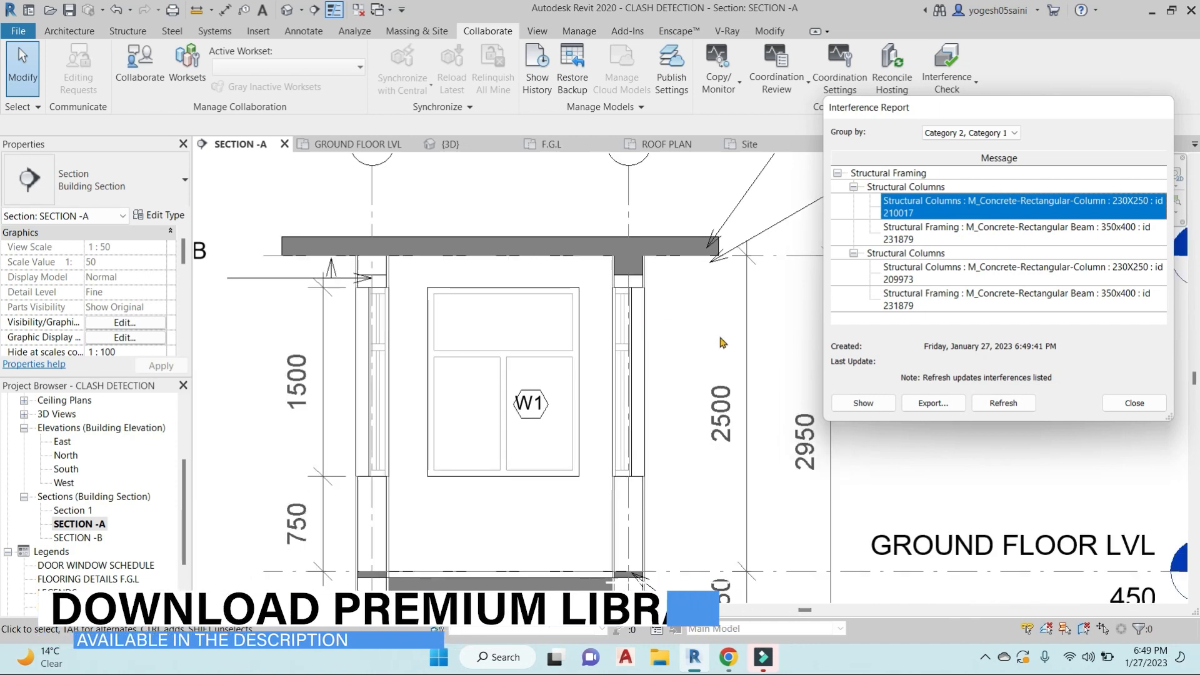
{"action": "left_click", "coordinate": [956, 233]}
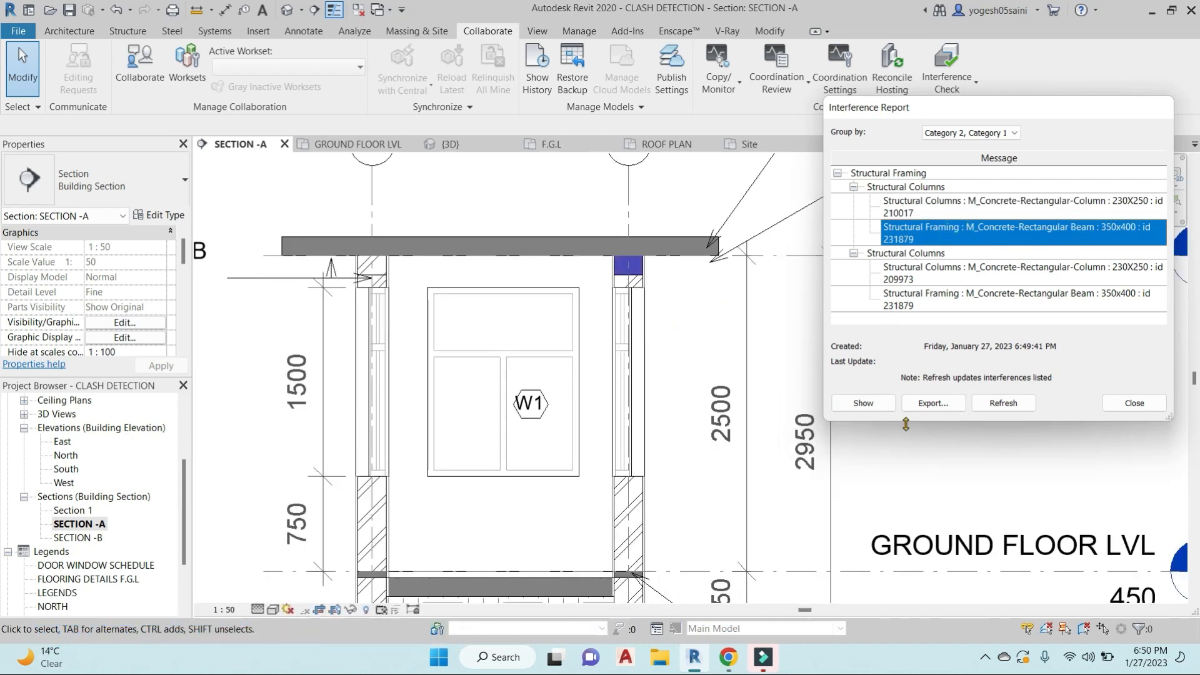
{"action": "left_click", "coordinate": [883, 407]}
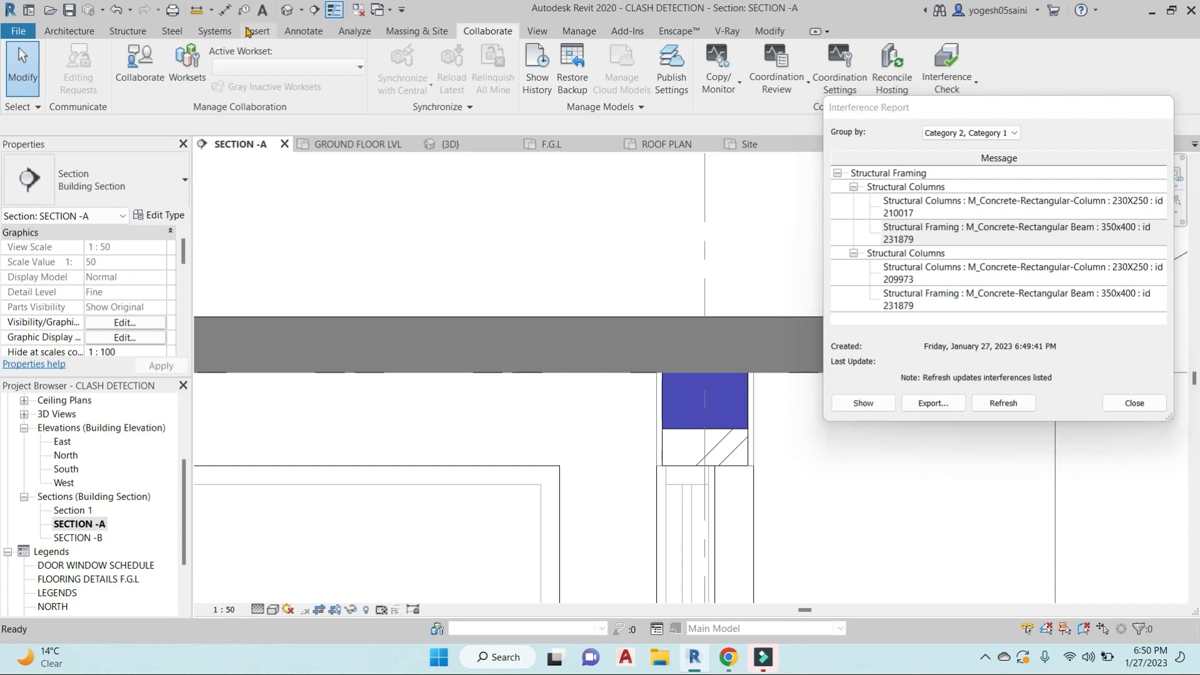
Step: In the 3D view, join the geometry of the 350x400 beam above the side window with the 230X250 columns at both its ends
{"action": "left_click", "coordinate": [287, 10]}
{"action": "scroll", "coordinate": [557, 282], "scroll_direction": "down", "scroll_amount": 5}
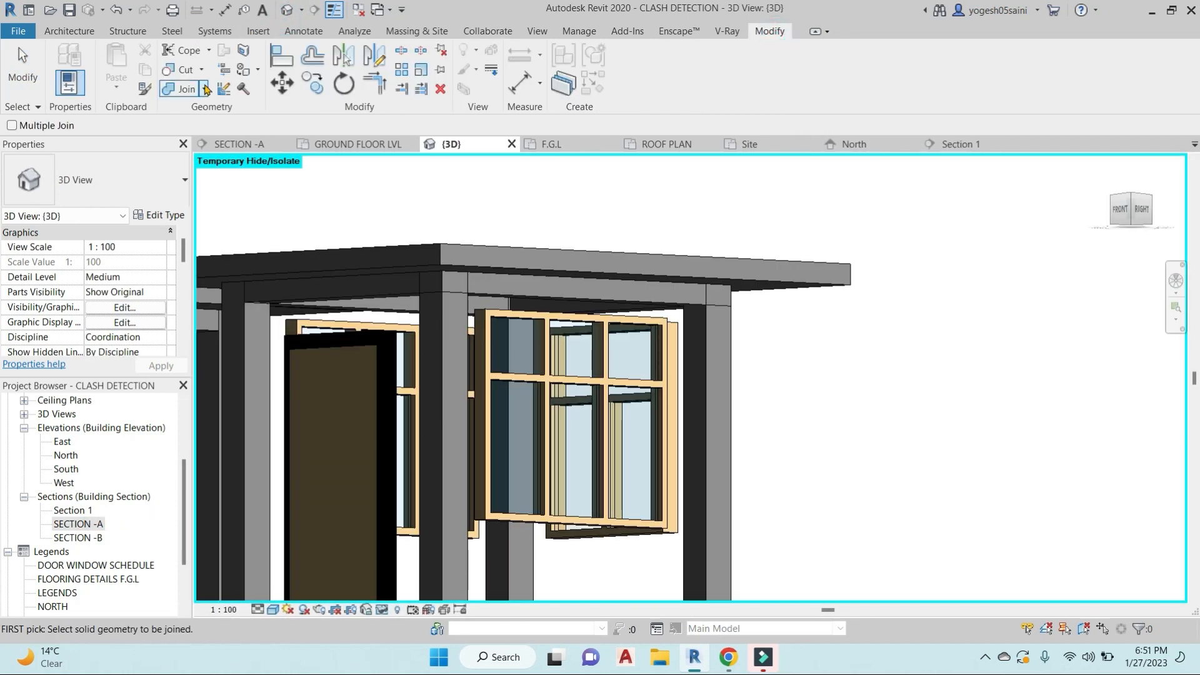
{"action": "left_click", "coordinate": [203, 89]}
{"action": "left_click", "coordinate": [215, 113]}
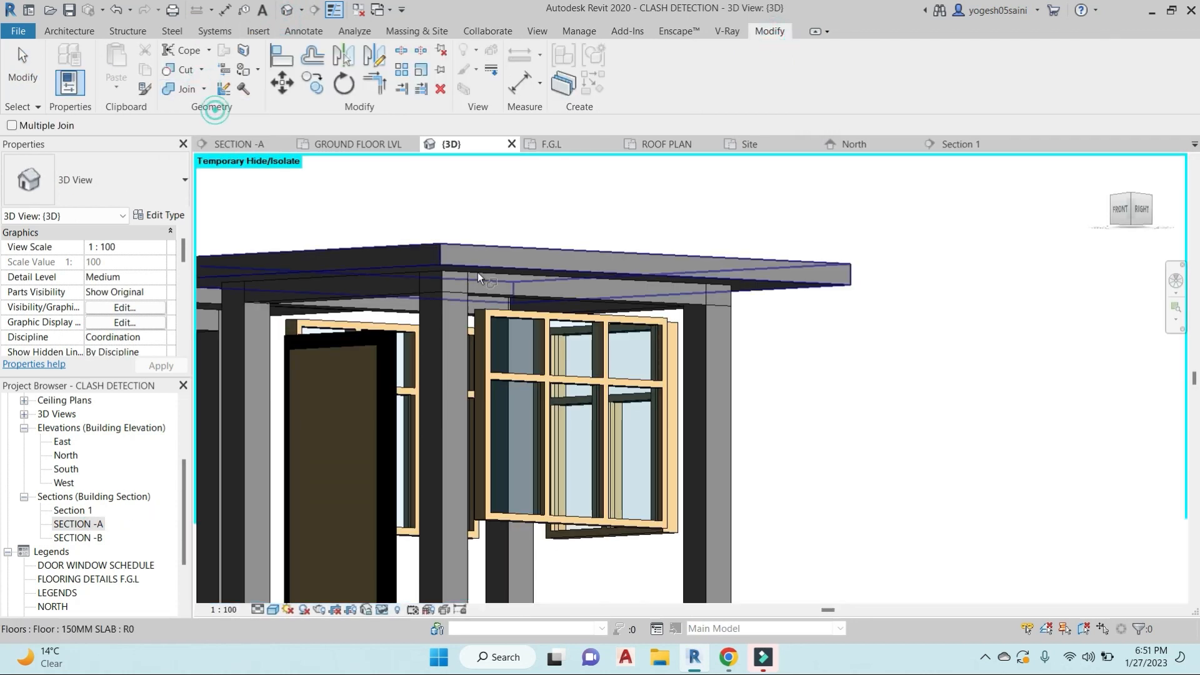
{"action": "left_click", "coordinate": [481, 290]}
{"action": "left_click", "coordinate": [439, 313]}
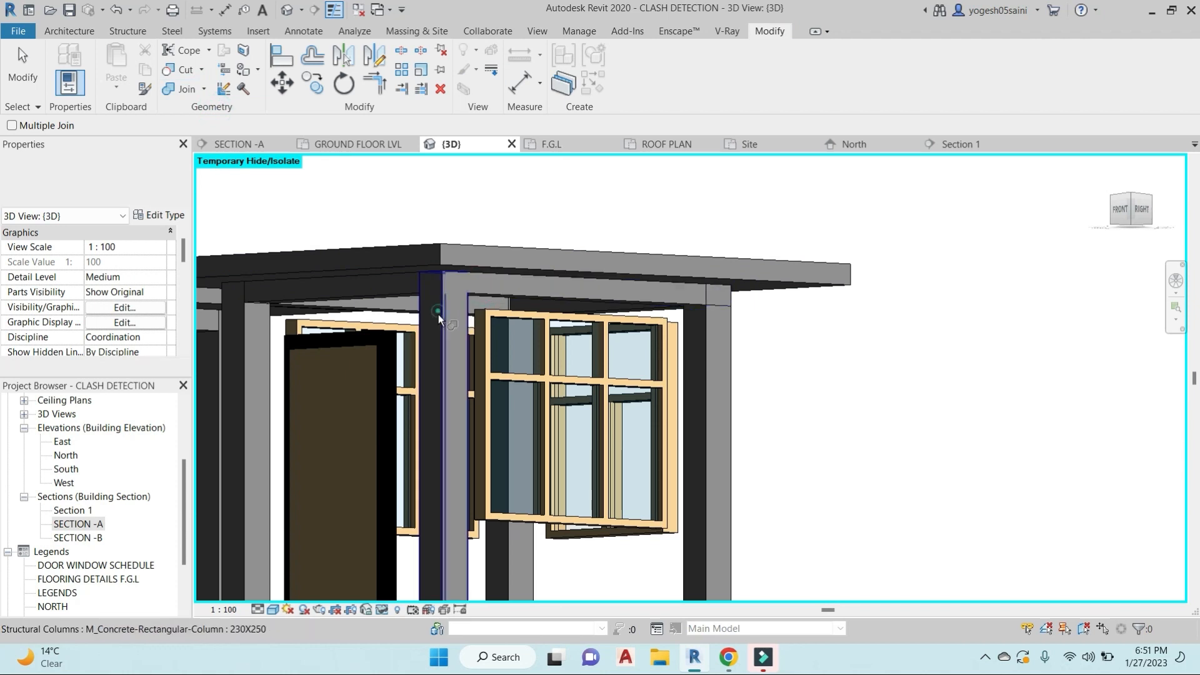
{"action": "left_click", "coordinate": [693, 302]}
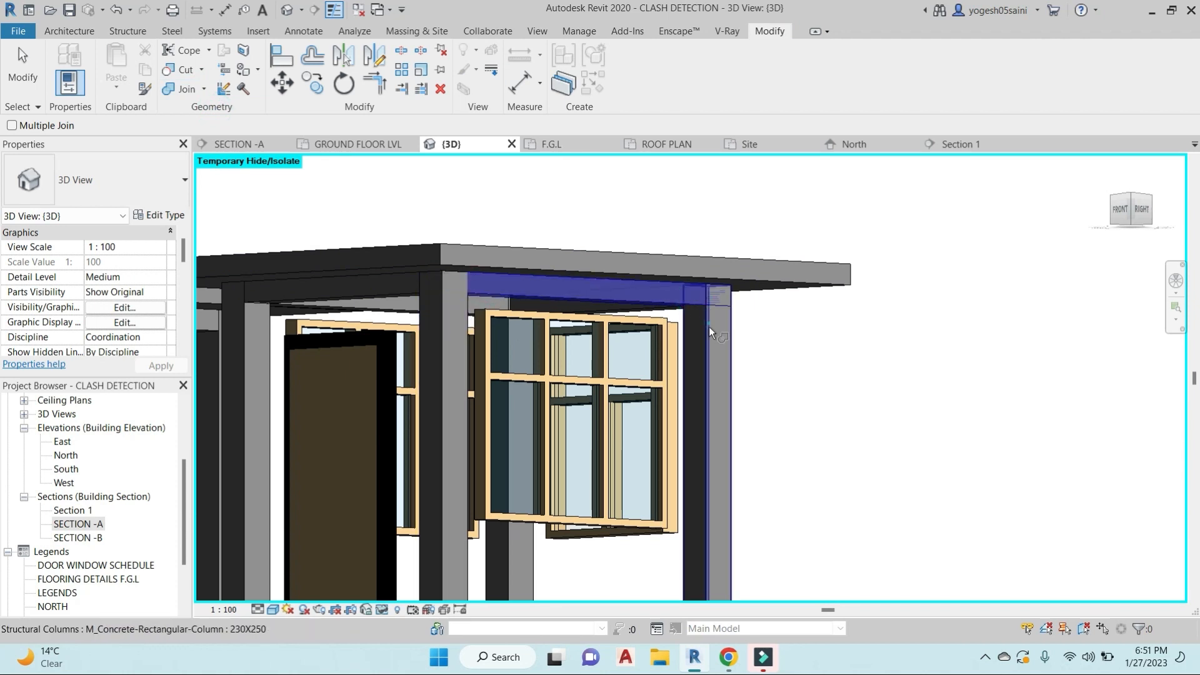
{"action": "left_click", "coordinate": [708, 326]}
Step: Join the 350x400 beam above the cabin door with the column at its far end and look over both cabins from behind
{"action": "scroll", "coordinate": [779, 333], "scroll_direction": "down", "scroll_amount": 2}
{"action": "middle_click_drag", "start_coordinate": [781, 359], "coordinate": [834, 370], "text": "shift"}
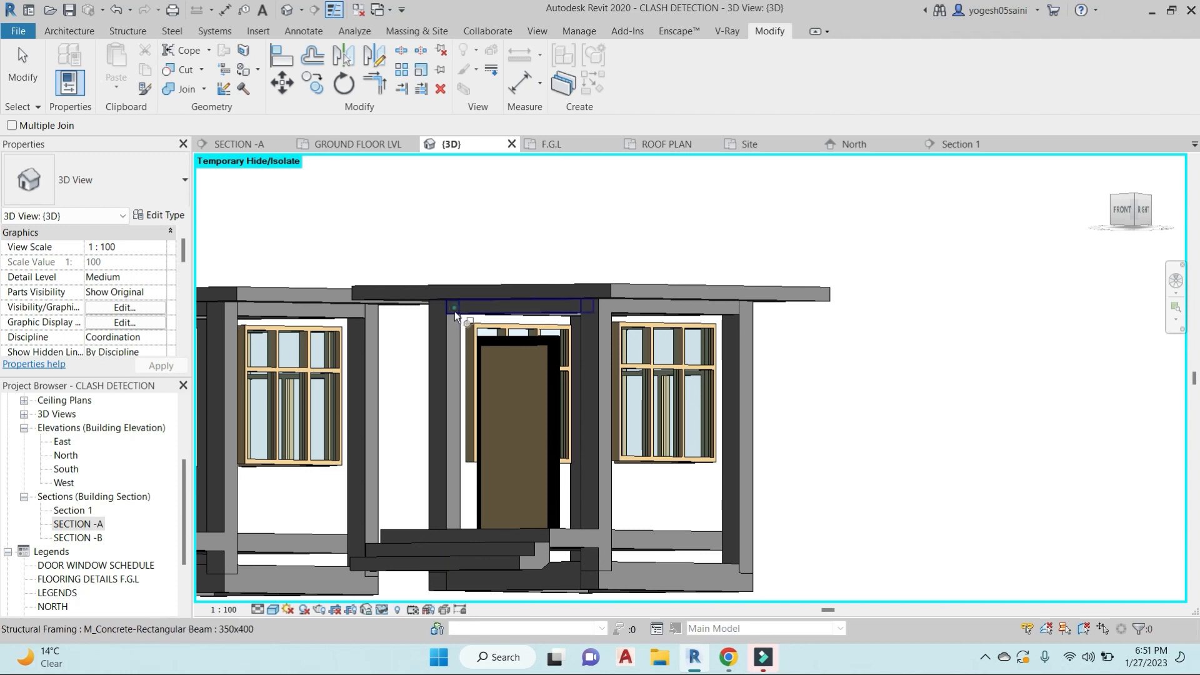
{"action": "left_click", "coordinate": [455, 311]}
{"action": "left_click", "coordinate": [439, 322]}
{"action": "scroll", "coordinate": [797, 285], "scroll_direction": "down", "scroll_amount": 4}
{"action": "middle_click_drag", "start_coordinate": [796, 288], "coordinate": [545, 315], "text": "shift"}
{"action": "middle_click_drag", "start_coordinate": [974, 362], "coordinate": [697, 325]}
{"action": "left_click", "coordinate": [697, 325]}
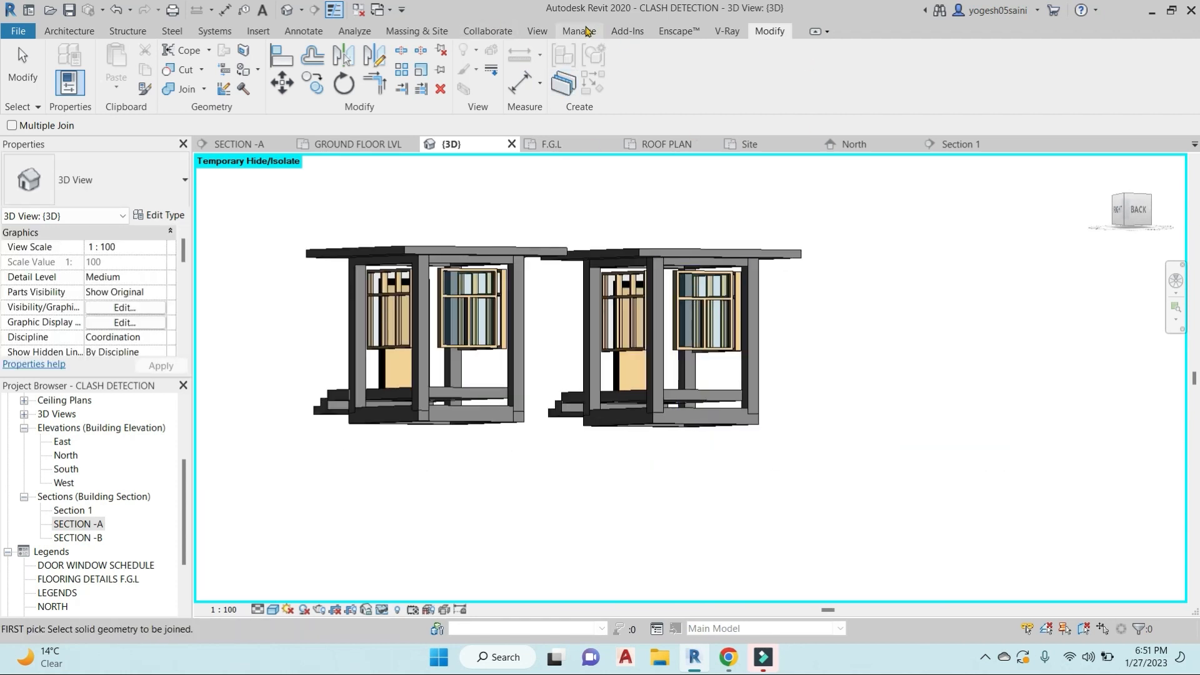
Step: Rerun the interference check between Structural Columns and Structural Framing on both sides and dismiss its result
{"action": "left_click", "coordinate": [488, 30]}
{"action": "left_click", "coordinate": [954, 70]}
{"action": "left_click", "coordinate": [990, 115]}
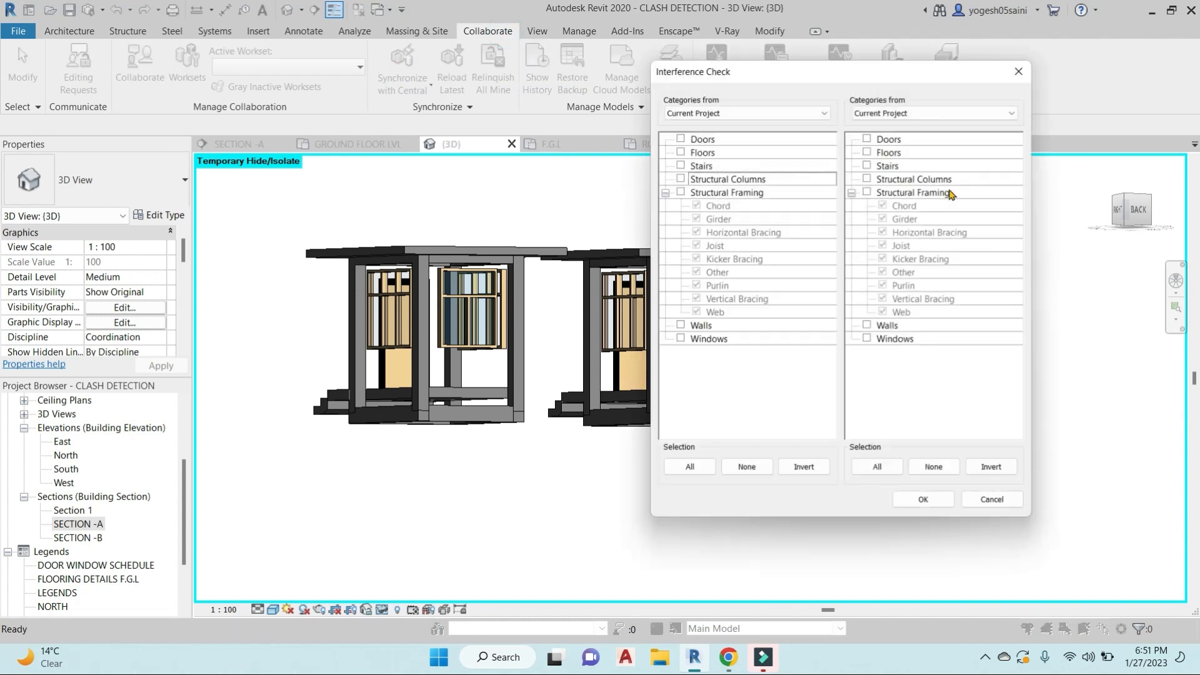
{"action": "left_click", "coordinate": [677, 175]}
{"action": "left_click", "coordinate": [676, 189]}
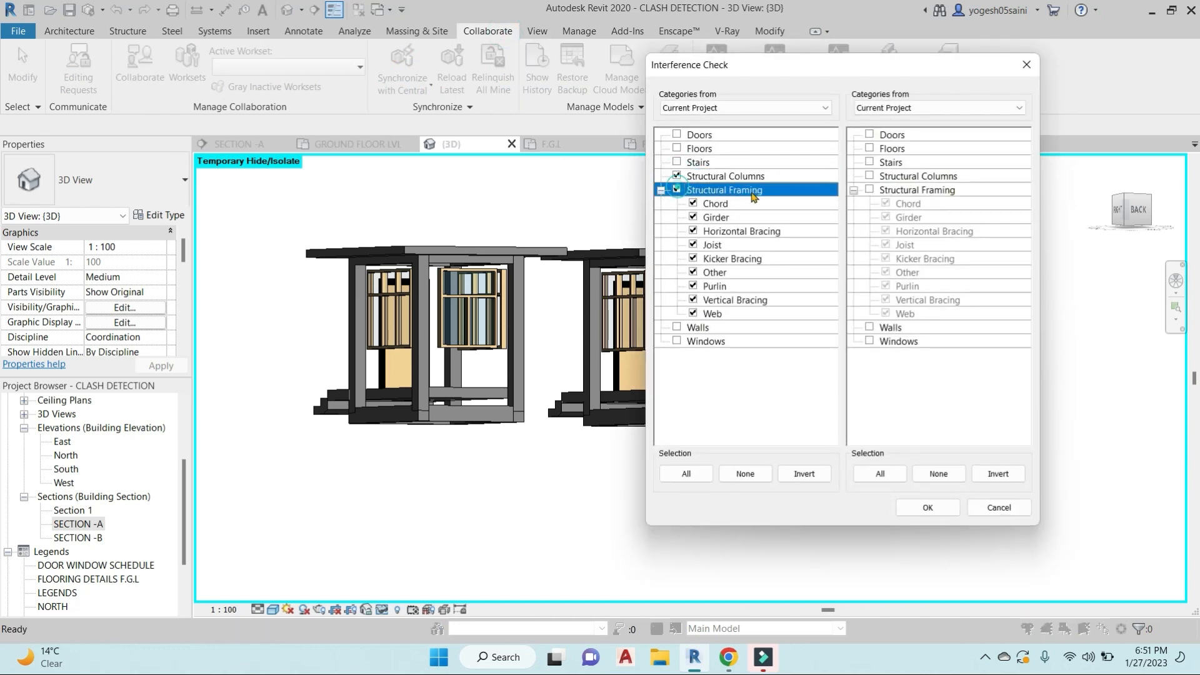
{"action": "left_click", "coordinate": [869, 175]}
{"action": "left_click", "coordinate": [868, 189]}
{"action": "left_click", "coordinate": [927, 507]}
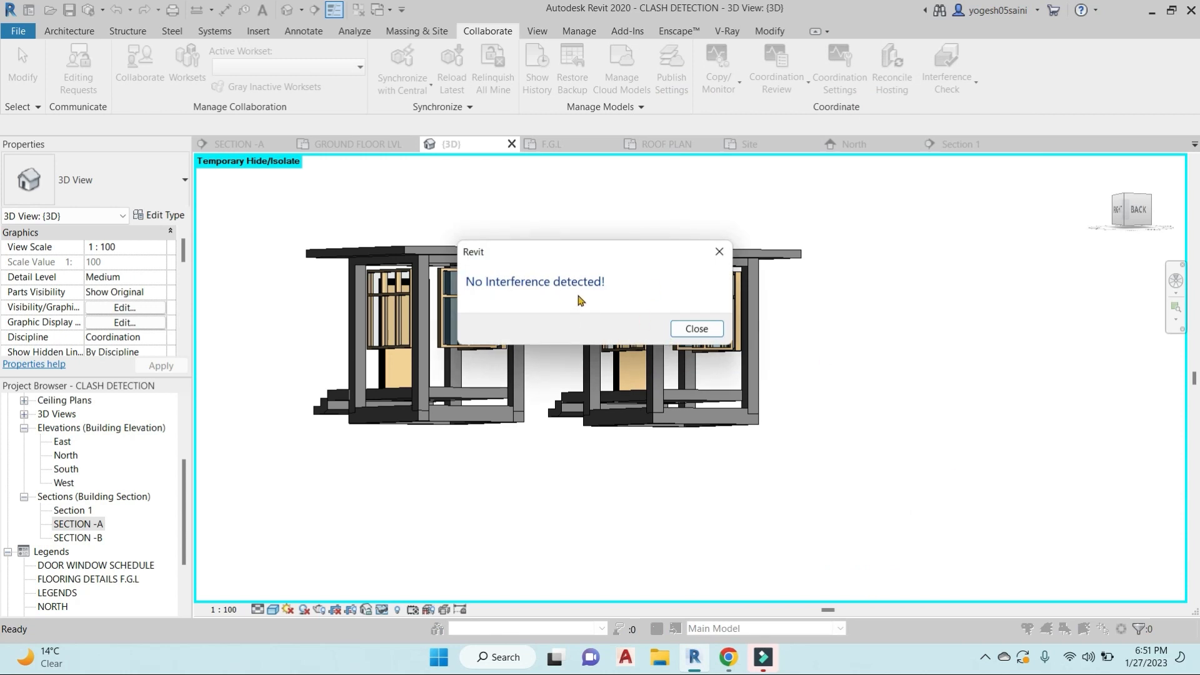
{"action": "left_click", "coordinate": [696, 329]}
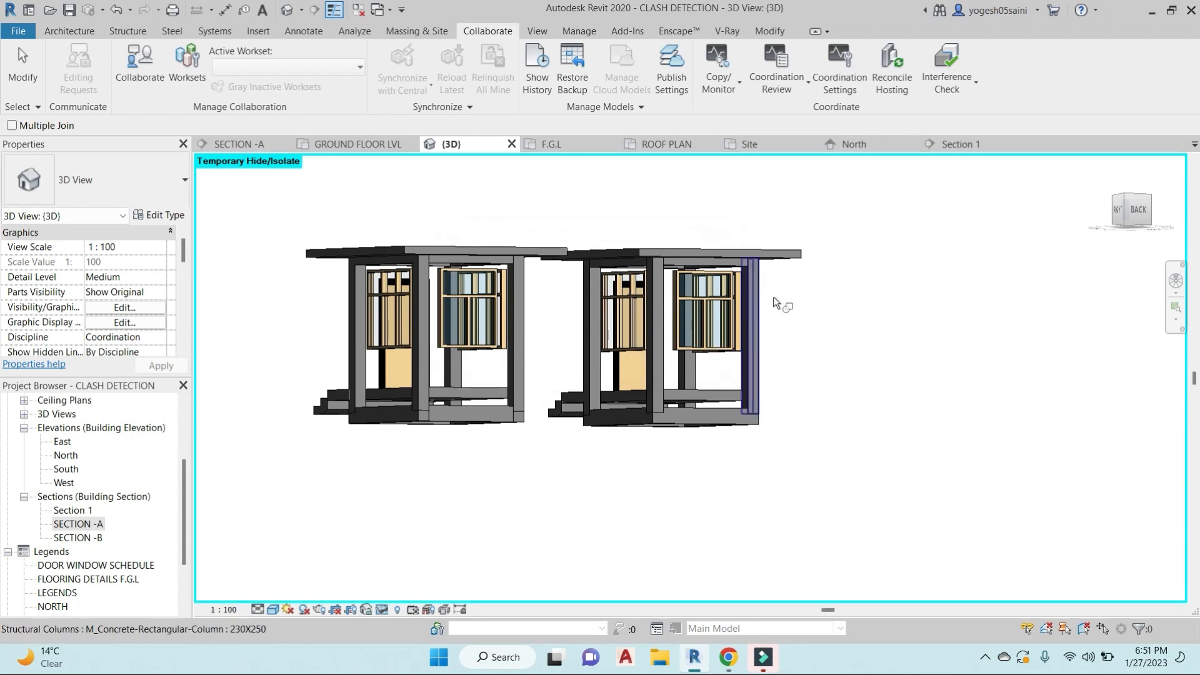
Step: Reset the temporary hide/isolate in the 3D view, look at the cabin's front corner and clear the wall selection
{"action": "middle_click_drag", "start_coordinate": [779, 300], "coordinate": [804, 306], "text": "shift"}
{"action": "key", "text": "h"}
{"action": "key", "text": "r"}
{"action": "left_click", "coordinate": [566, 395]}
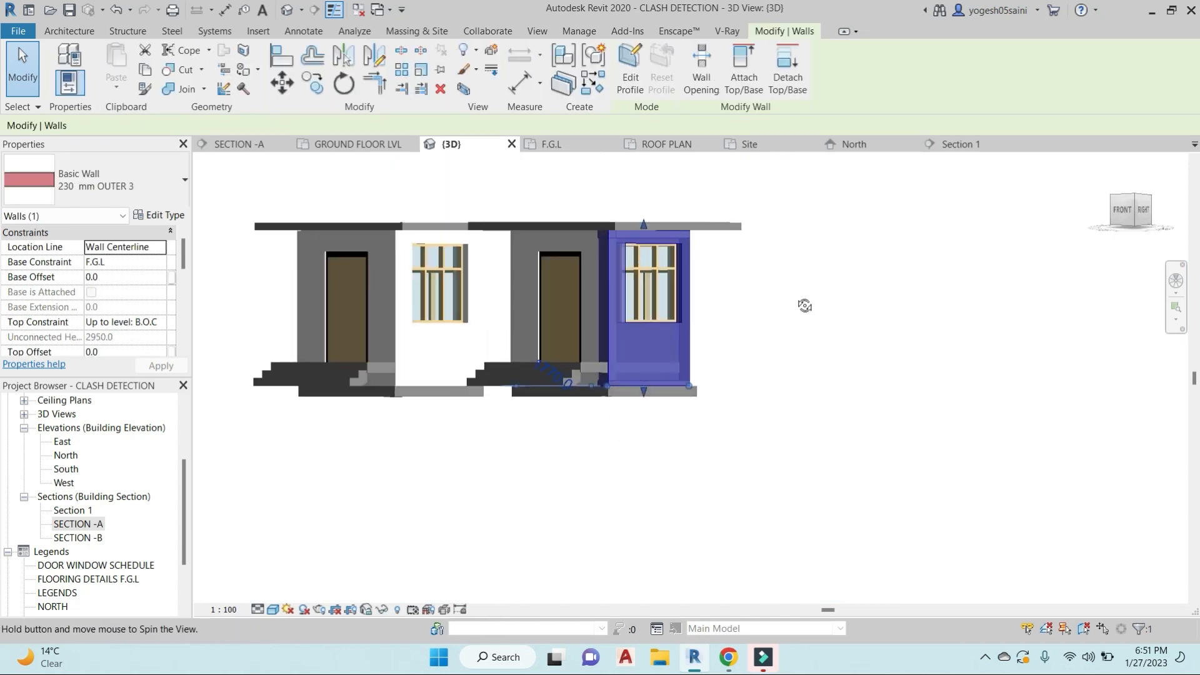
{"action": "scroll", "coordinate": [617, 223], "scroll_direction": "up", "scroll_amount": 5}
{"action": "key", "text": "Escape"}
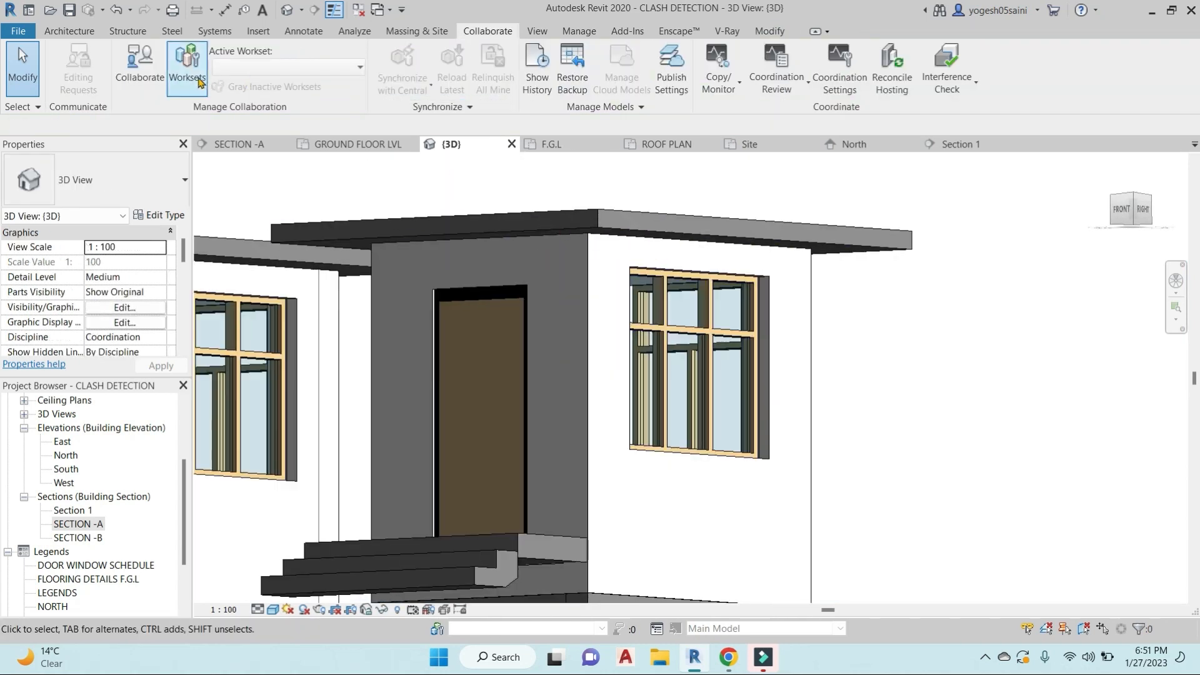
Step: Join the geometry of the side window wall with the adjoining column at the cabin's rear corner
{"action": "left_click", "coordinate": [754, 35]}
{"action": "left_click", "coordinate": [204, 88]}
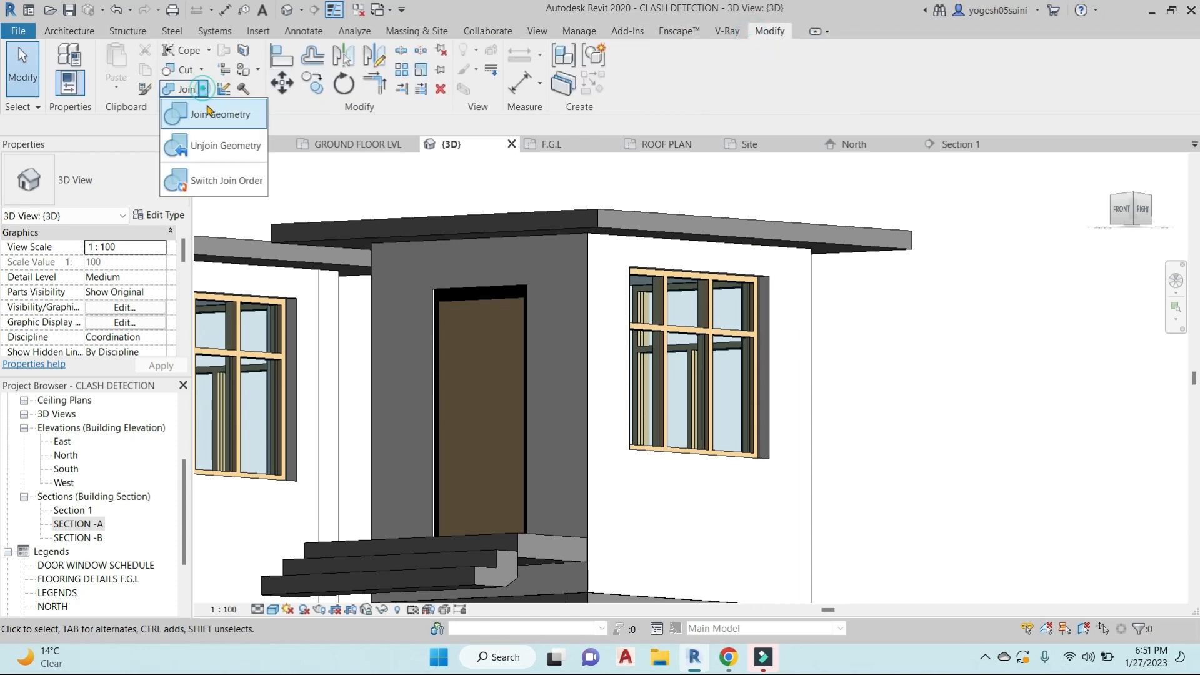
{"action": "left_click", "coordinate": [220, 111]}
{"action": "left_click", "coordinate": [678, 245]}
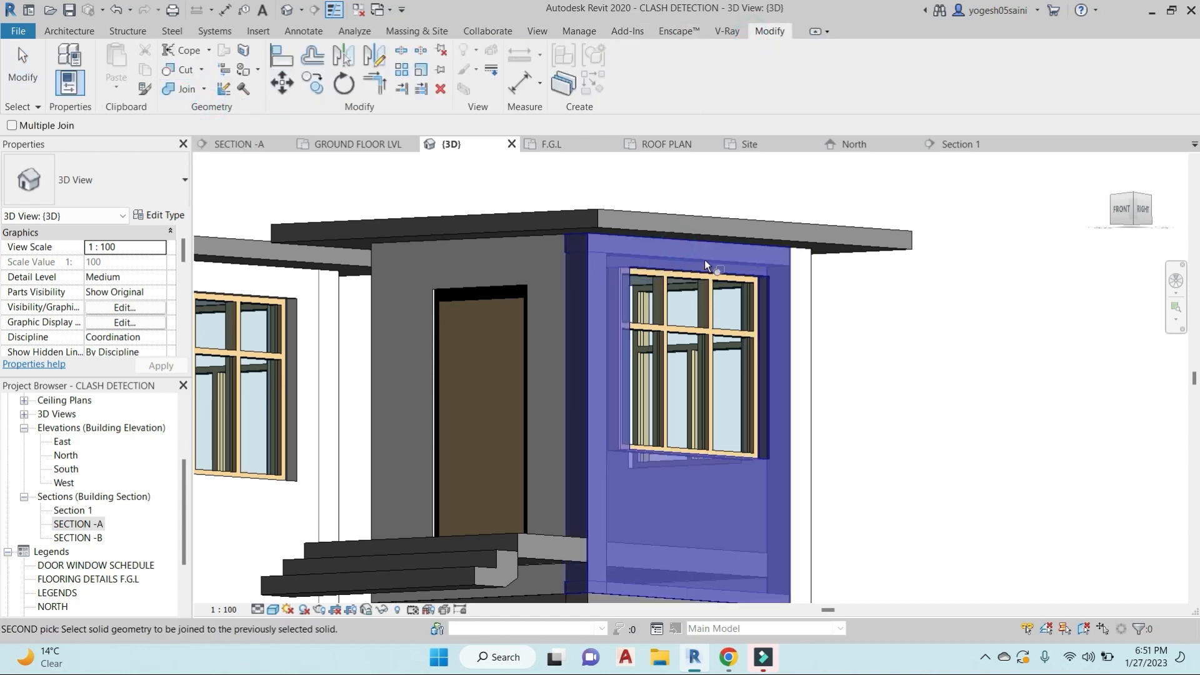
{"action": "left_click", "coordinate": [795, 265]}
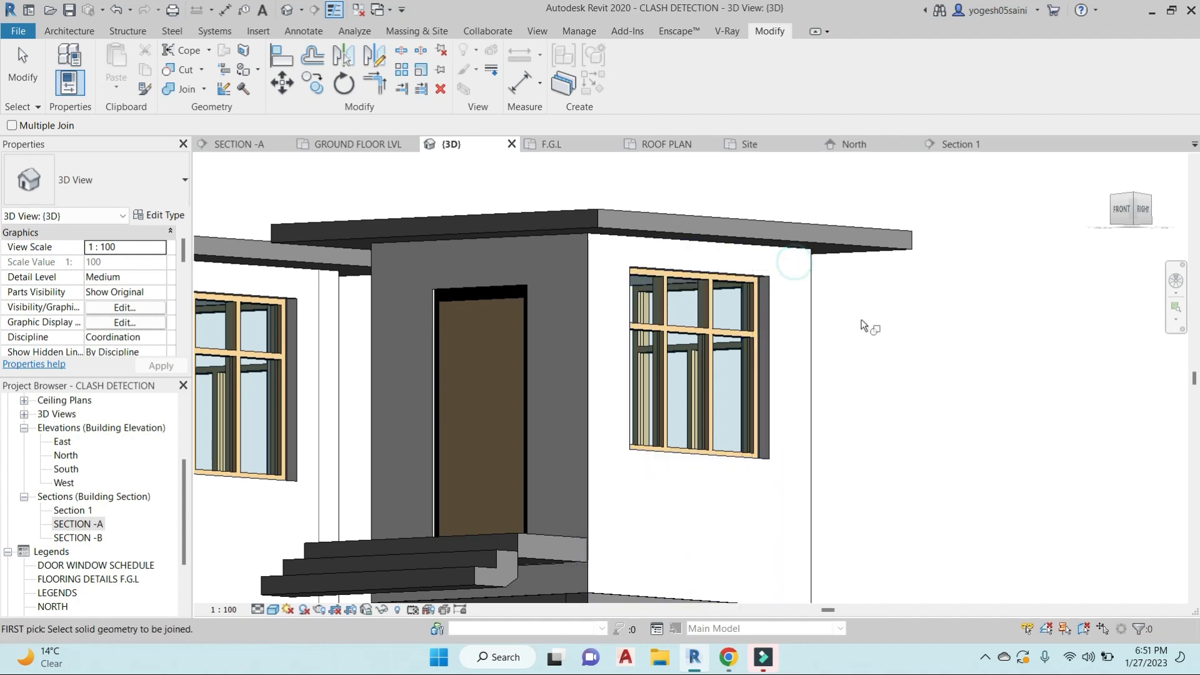
{"action": "middle_click_drag", "start_coordinate": [862, 320], "coordinate": [788, 323], "text": "shift"}
{"action": "key", "text": "Escape"}
Step: Run an interference check on only the selected 230X250 rear corner column, with Structural Columns on both sides, and dismiss its result
{"action": "left_click", "coordinate": [852, 320]}
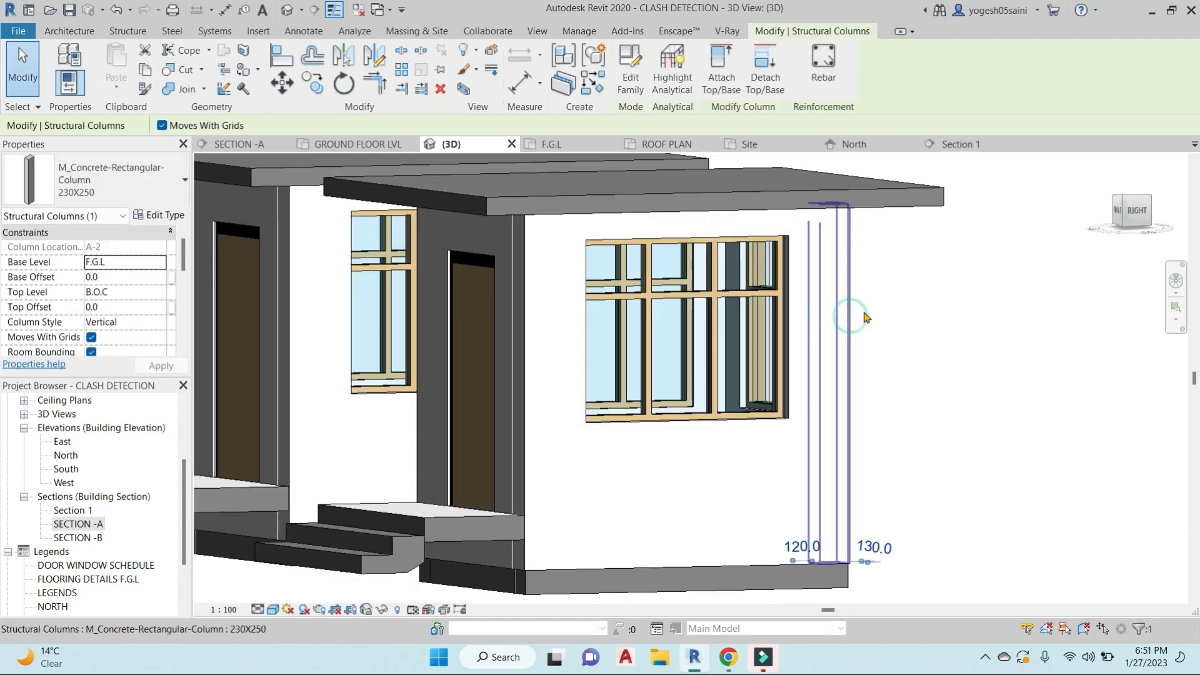
{"action": "scroll", "coordinate": [853, 318], "scroll_direction": "down", "scroll_amount": 2}
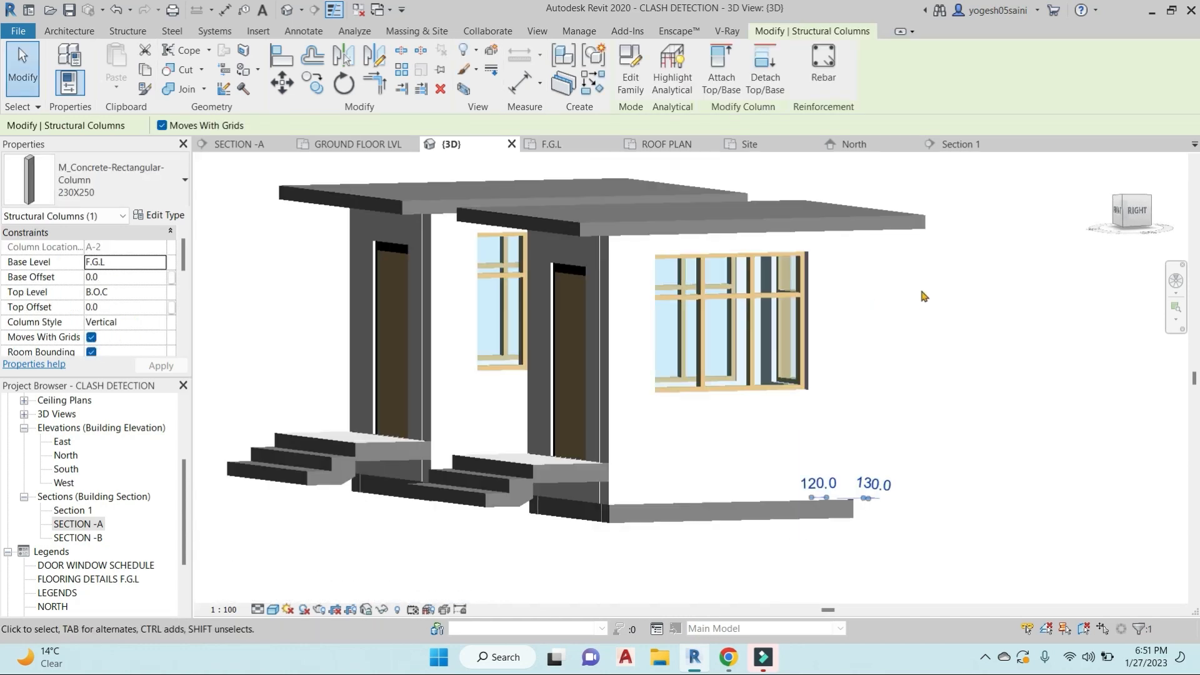
{"action": "left_click", "coordinate": [488, 32]}
{"action": "left_click", "coordinate": [972, 59]}
{"action": "left_click", "coordinate": [971, 114]}
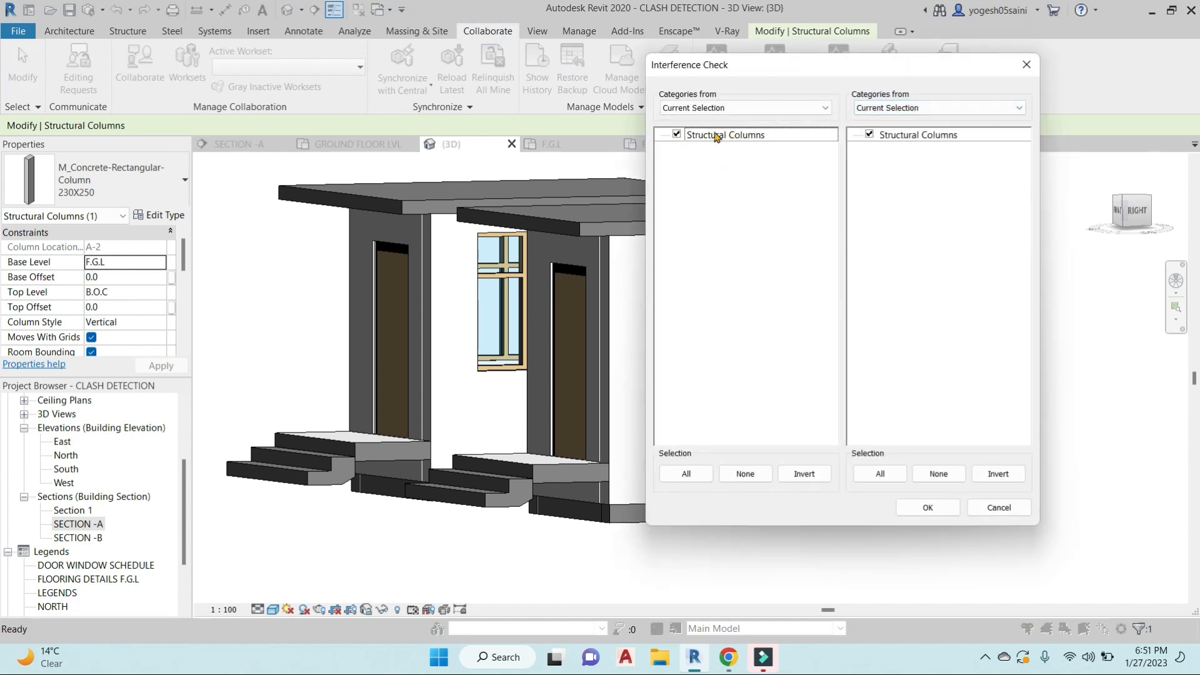
{"action": "left_click", "coordinate": [816, 111]}
{"action": "left_click", "coordinate": [779, 245]}
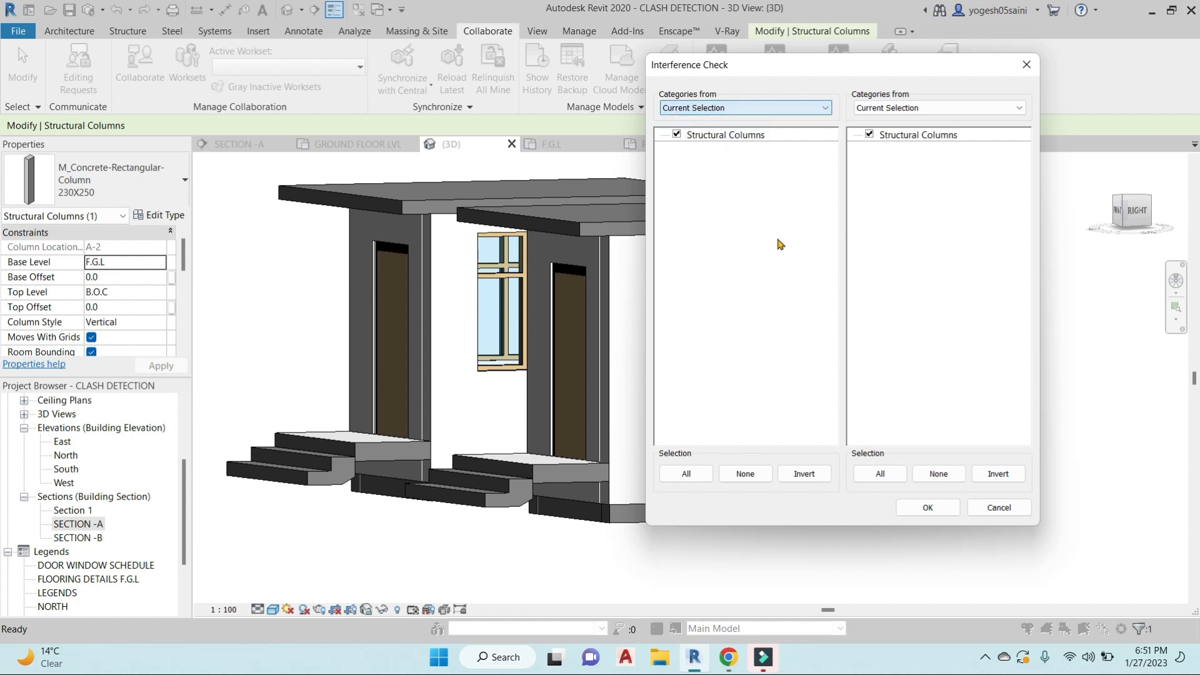
{"action": "left_click", "coordinate": [927, 507]}
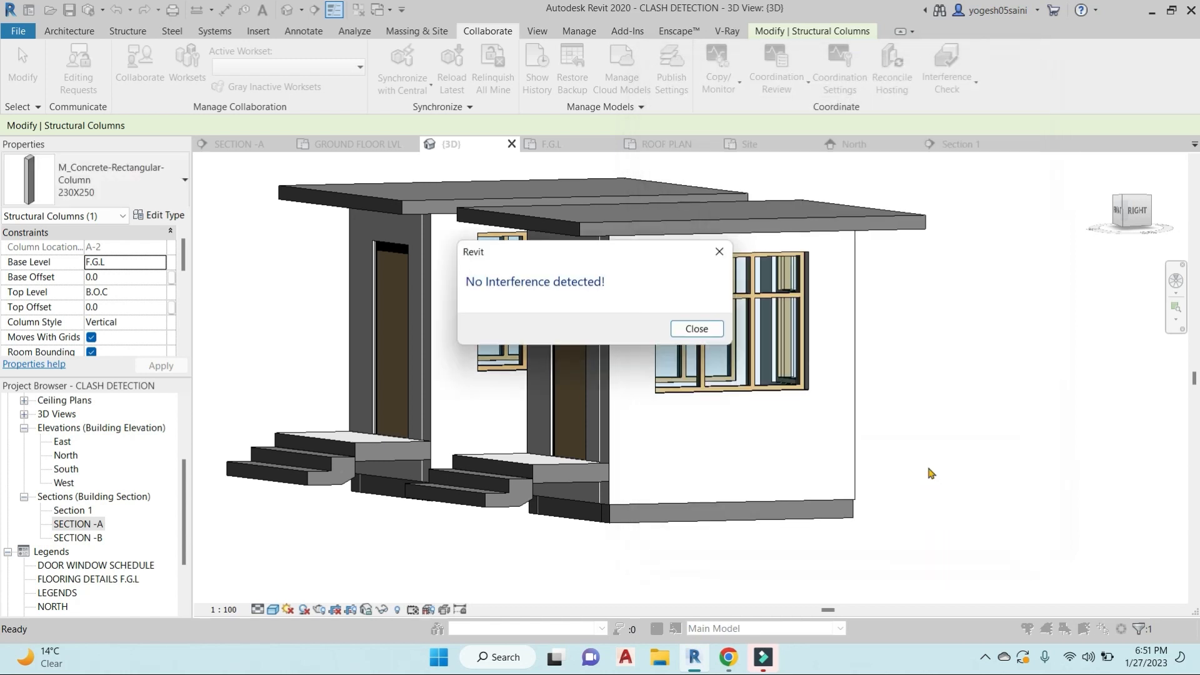
{"action": "key", "text": "Return"}
Step: Temporarily hide the nearer cabin's 150MM SLAB roof in the 3D view
{"action": "scroll", "coordinate": [795, 346], "scroll_direction": "down", "scroll_amount": 3}
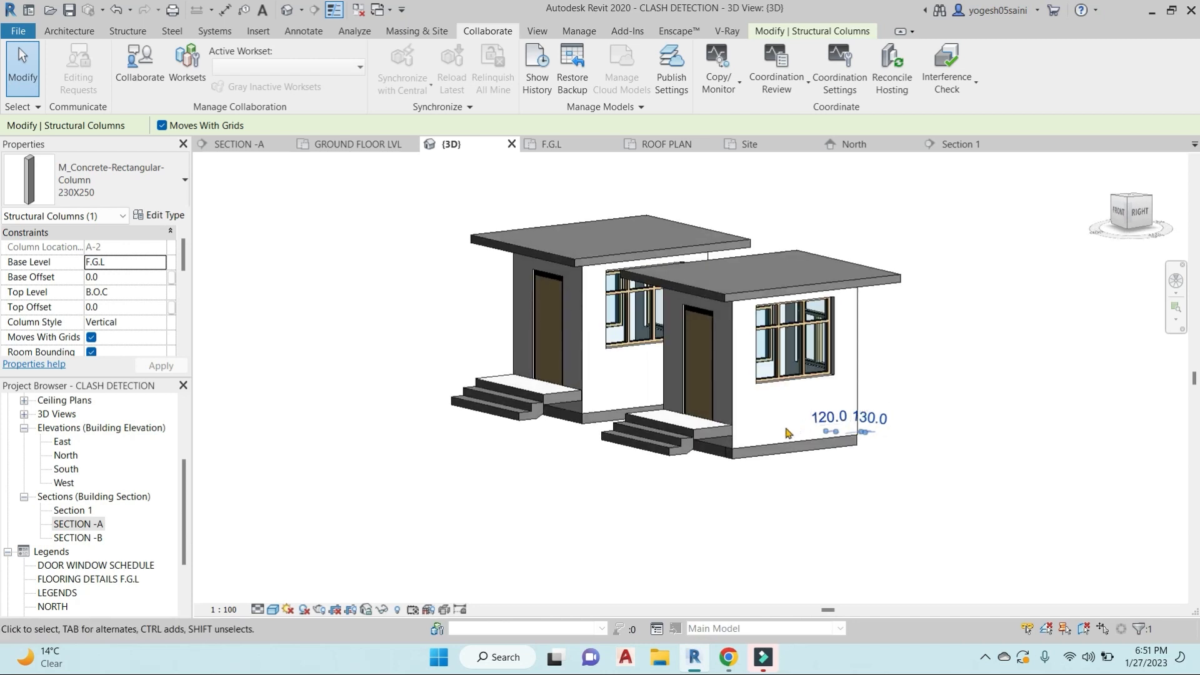
{"action": "middle_click_drag", "start_coordinate": [845, 431], "coordinate": [803, 456], "text": "shift"}
{"action": "left_click", "coordinate": [939, 369]}
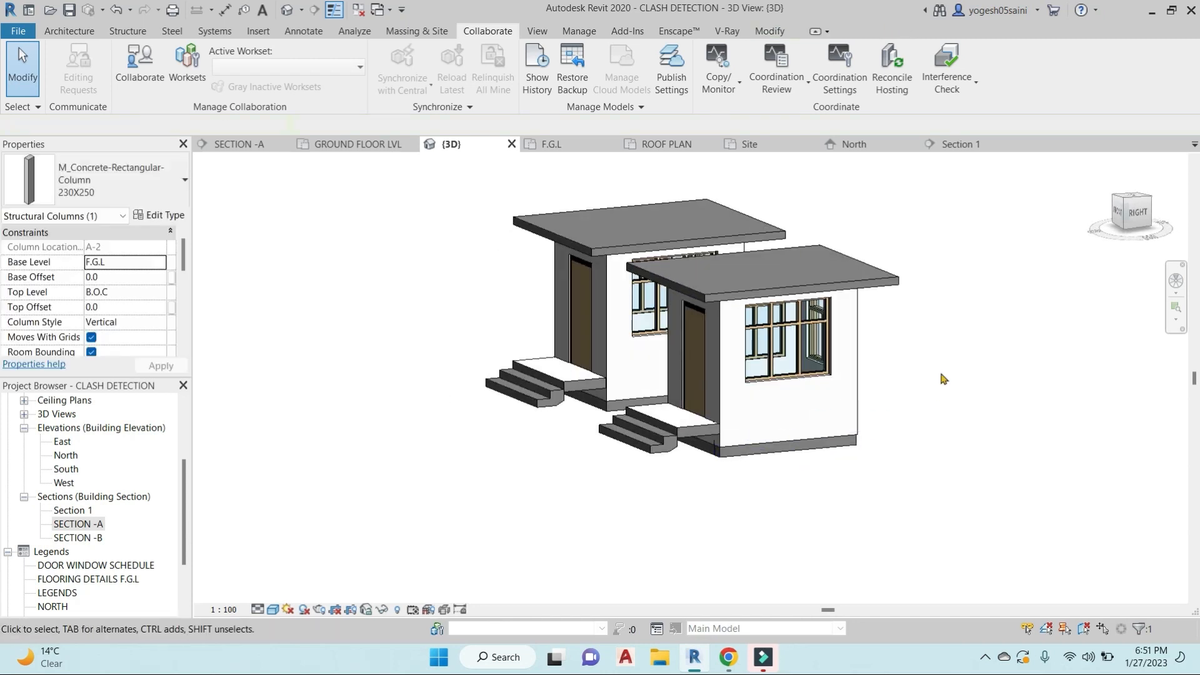
{"action": "middle_click_drag", "start_coordinate": [939, 369], "coordinate": [798, 435], "text": "shift"}
{"action": "middle_click_drag", "start_coordinate": [918, 375], "coordinate": [840, 352], "text": "shift"}
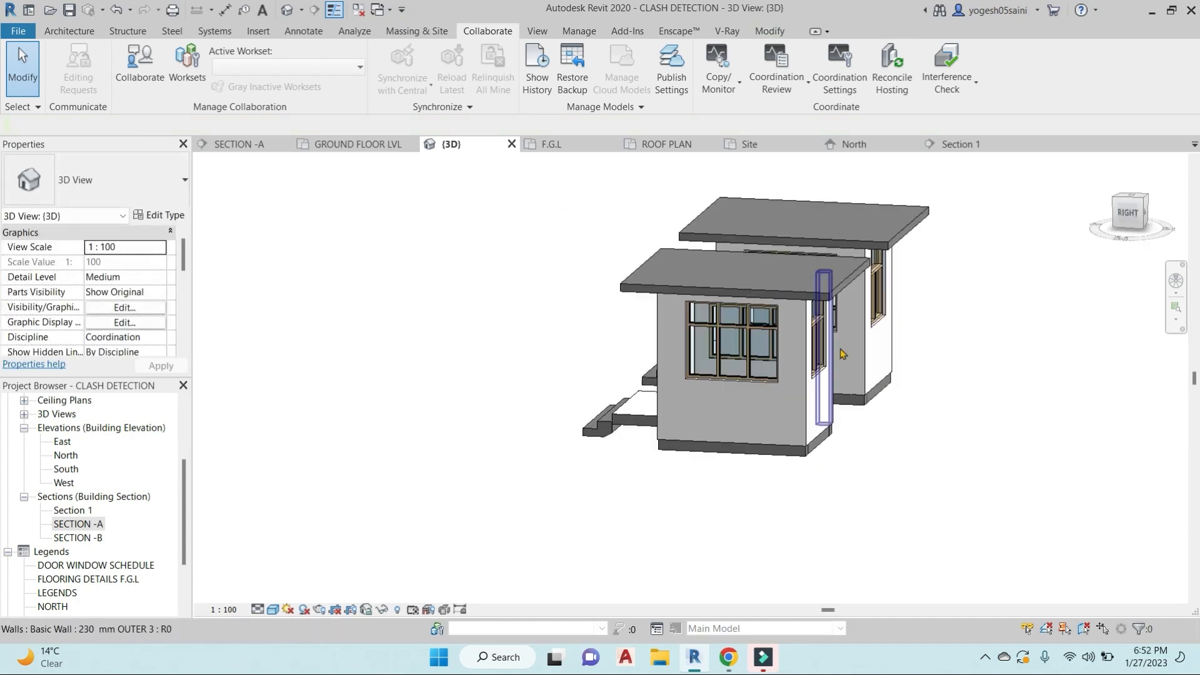
{"action": "left_click", "coordinate": [839, 297]}
{"action": "left_click", "coordinate": [843, 285]}
{"action": "key", "text": "h"}
{"action": "key", "text": "h"}
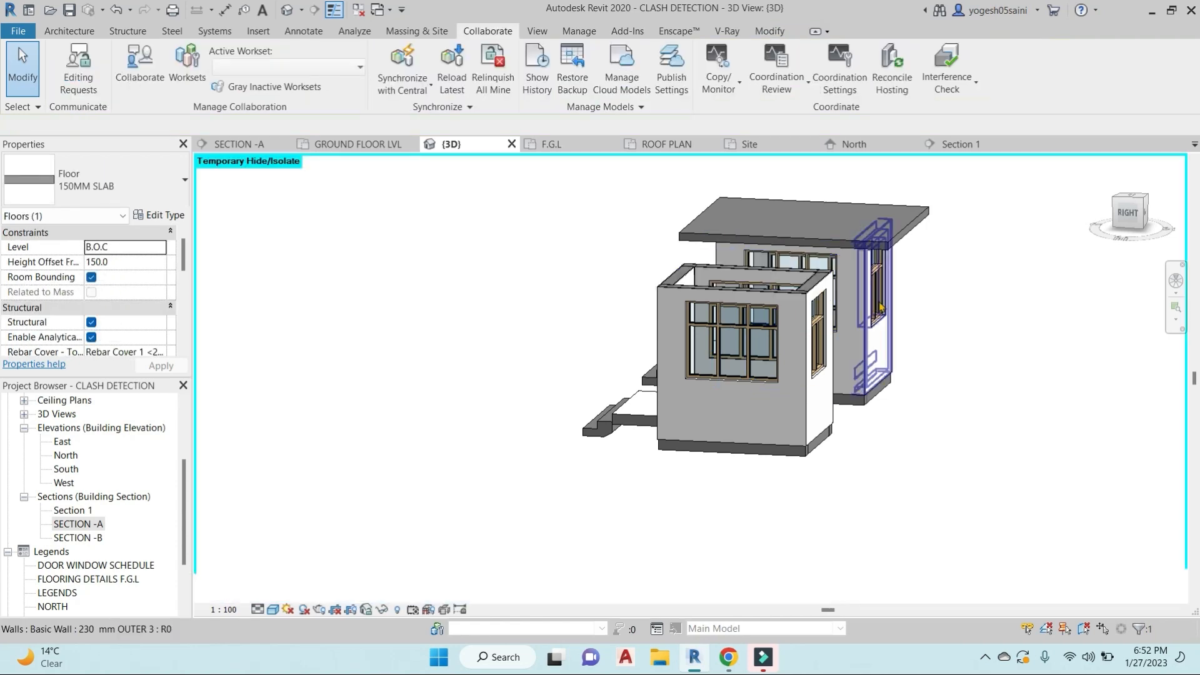
Step: Unjoin the 350x400 beam along the door side and the adjacent window wall of the nearer cabin from their joined geometry
{"action": "middle_click_drag", "start_coordinate": [865, 299], "coordinate": [911, 536], "text": "shift"}
{"action": "scroll", "coordinate": [794, 337], "scroll_direction": "up", "scroll_amount": 5}
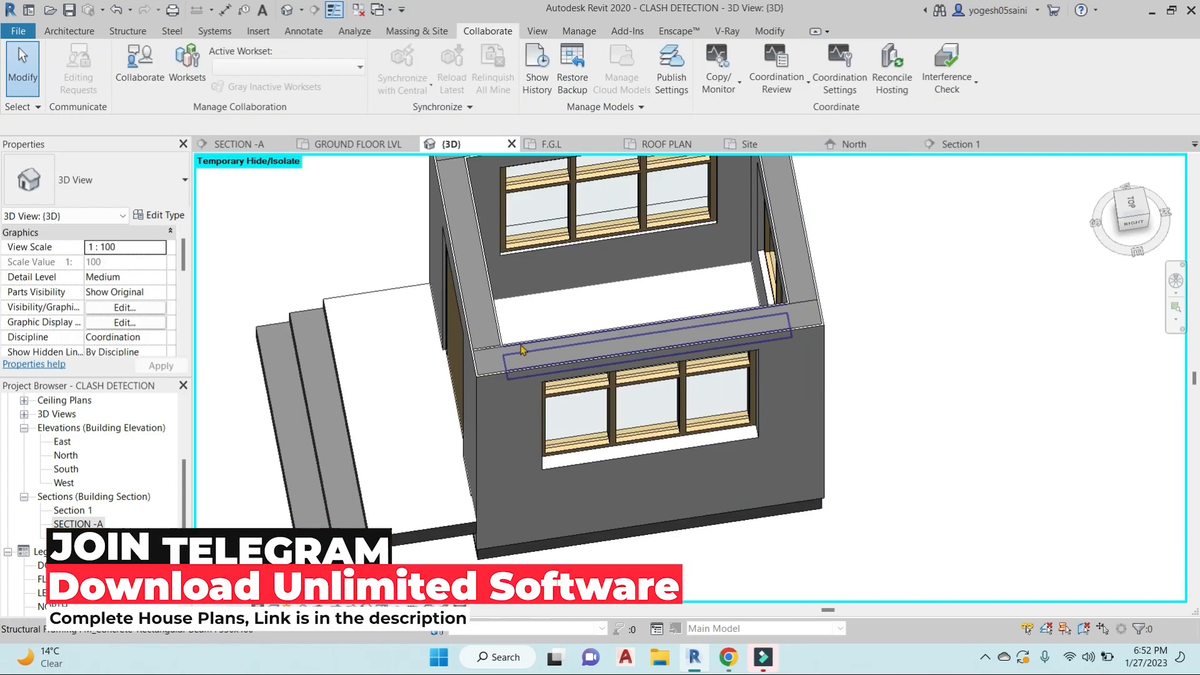
{"action": "left_click", "coordinate": [769, 31]}
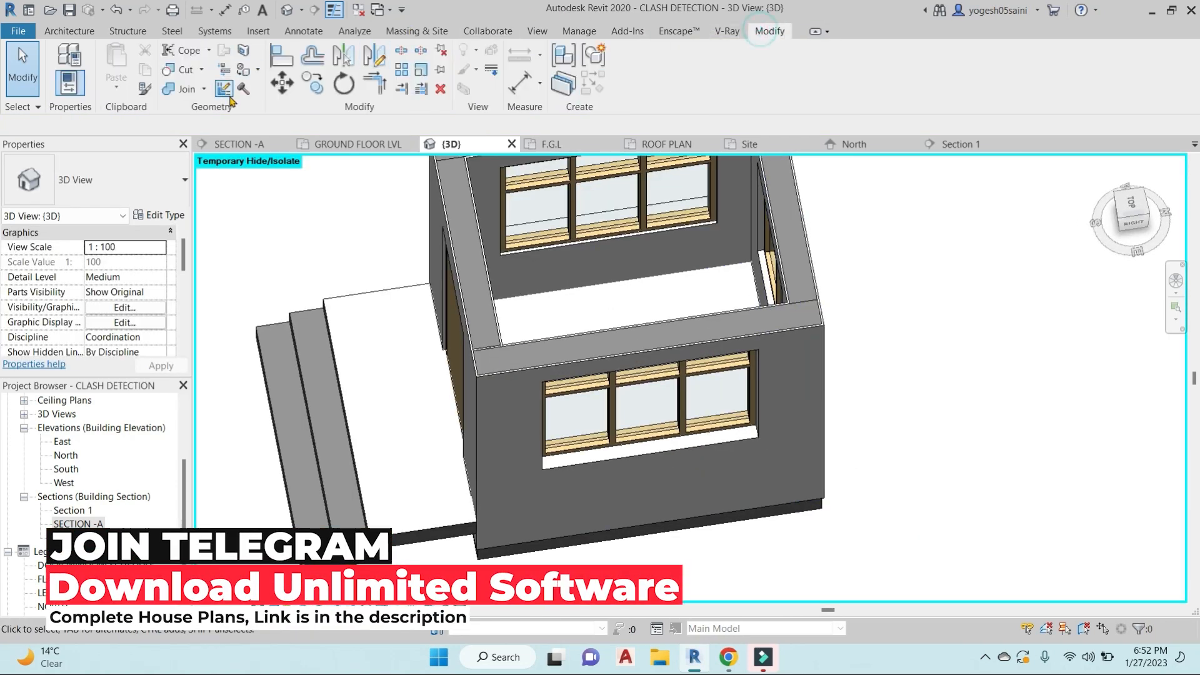
{"action": "left_click", "coordinate": [204, 89]}
{"action": "left_click", "coordinate": [201, 112]}
{"action": "scroll", "coordinate": [481, 353], "scroll_direction": "up", "scroll_amount": 3}
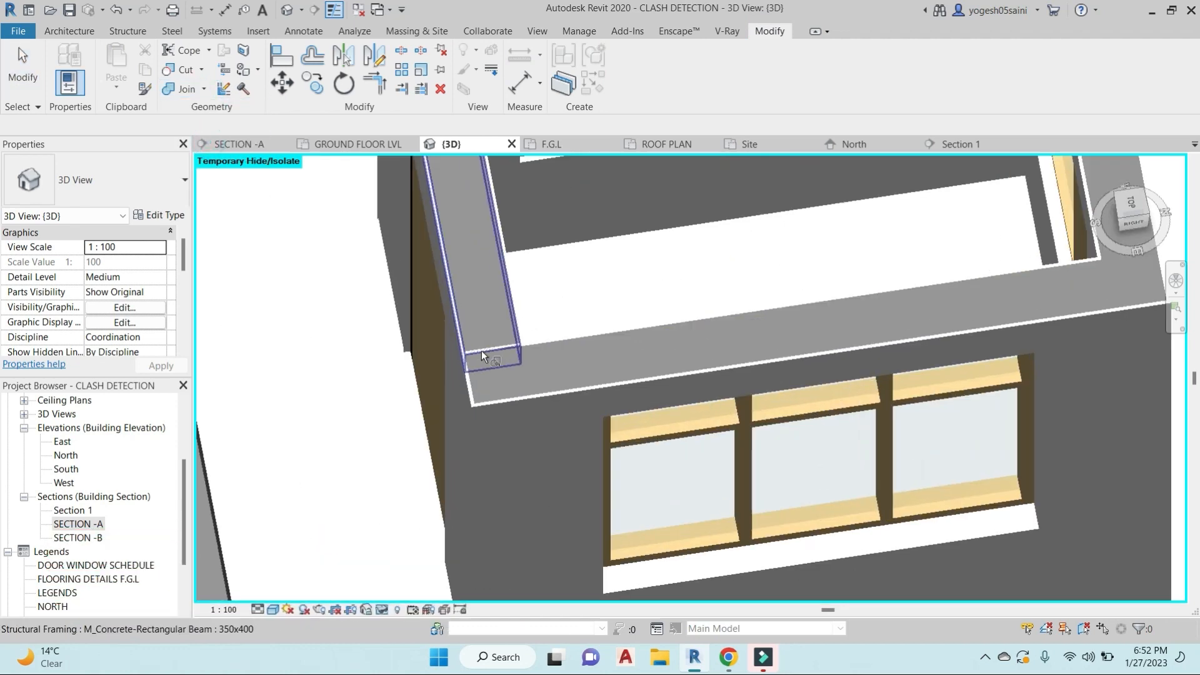
{"action": "left_click", "coordinate": [481, 351]}
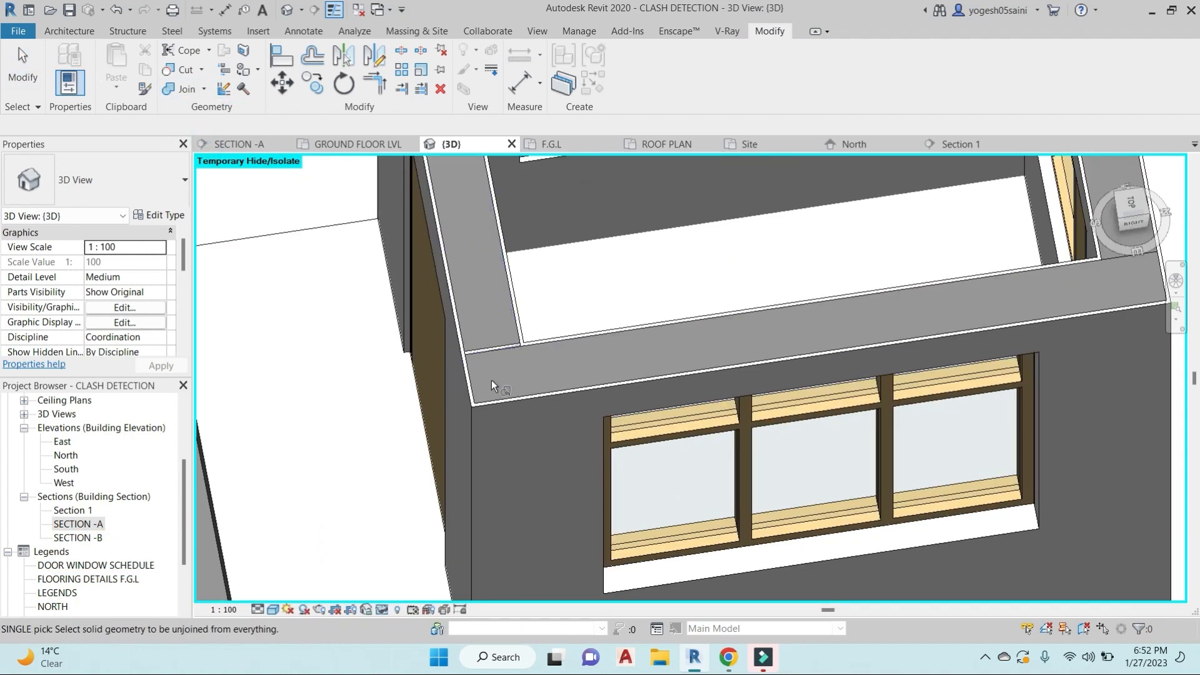
{"action": "left_click", "coordinate": [559, 400]}
{"action": "scroll", "coordinate": [560, 389], "scroll_direction": "down", "scroll_amount": 3}
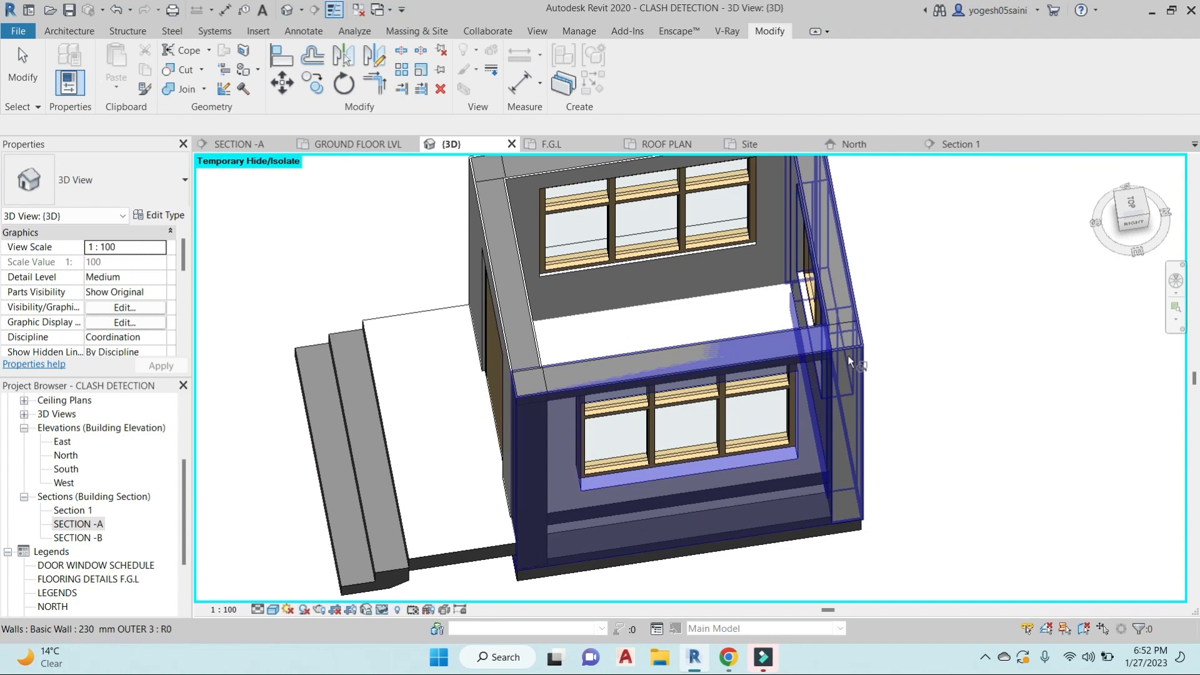
{"action": "key", "text": "Escape"}
{"action": "key", "text": "Escape"}
Step: Run an interference check between Structural Framing and Walls of the current project
{"action": "scroll", "coordinate": [536, 390], "scroll_direction": "down", "scroll_amount": 1}
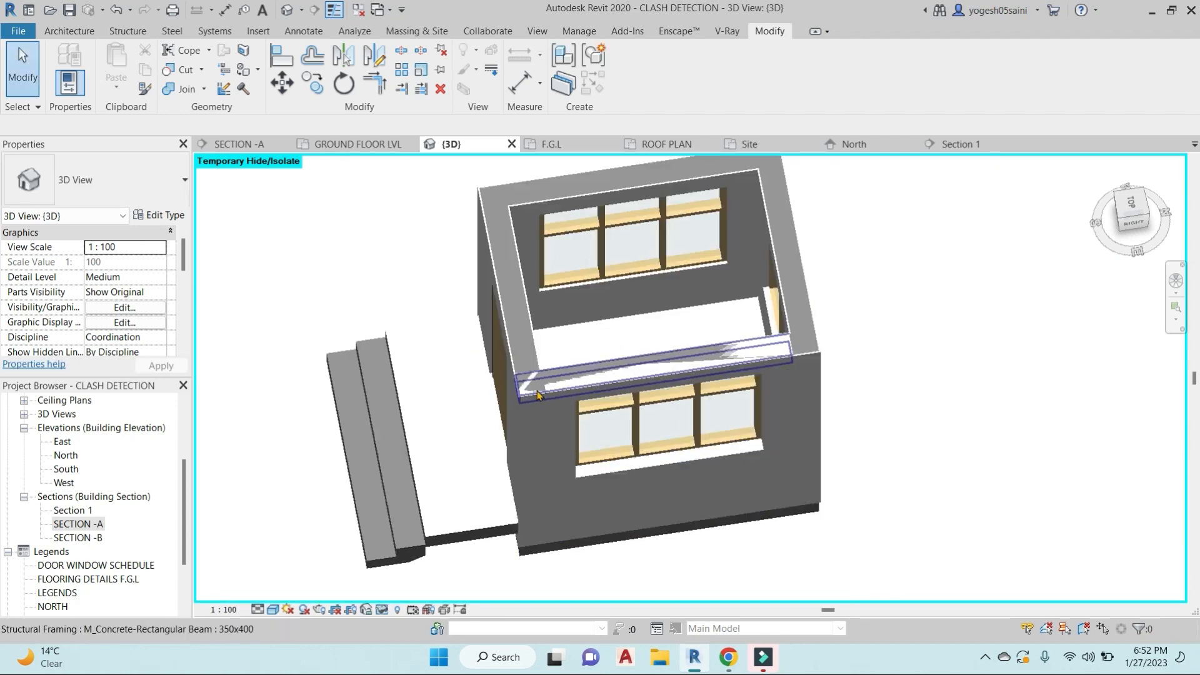
{"action": "scroll", "coordinate": [536, 394], "scroll_direction": "down", "scroll_amount": 3}
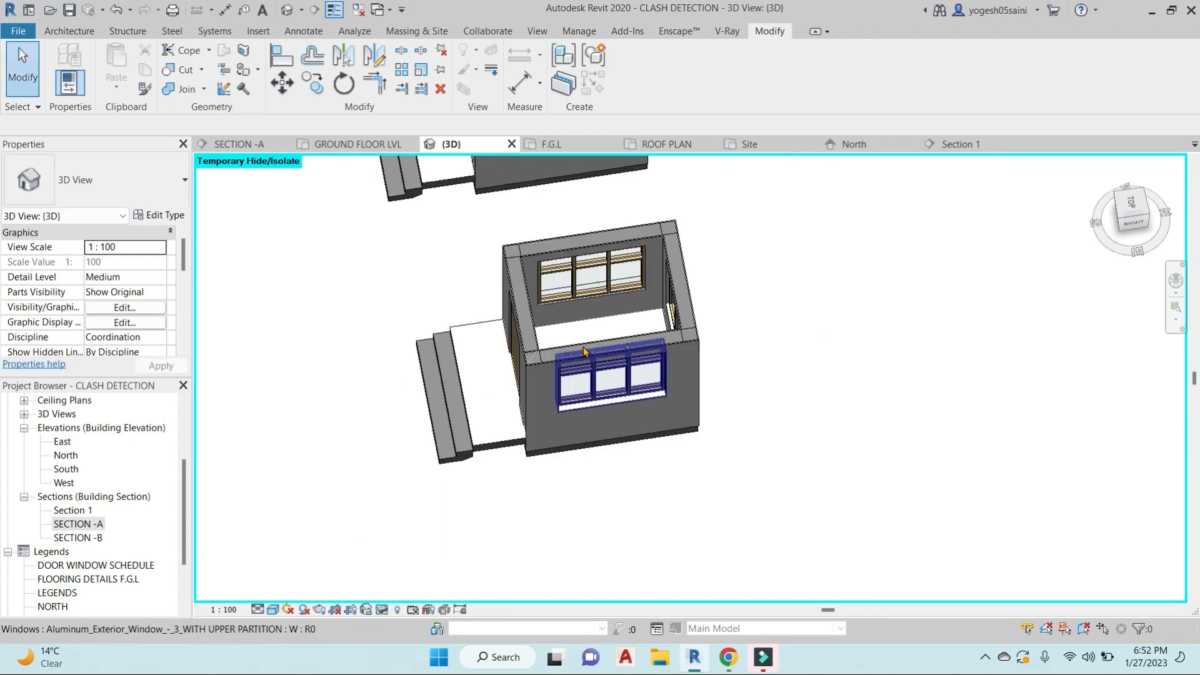
{"action": "left_click", "coordinate": [480, 32]}
{"action": "left_click", "coordinate": [947, 70]}
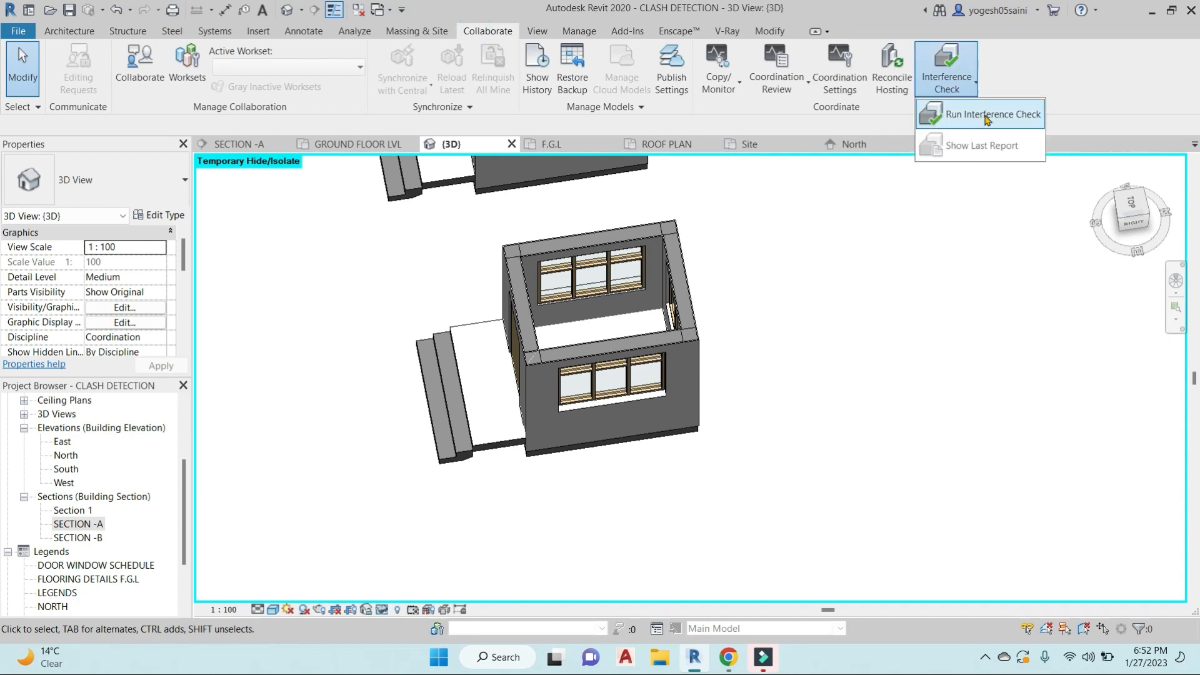
{"action": "left_click", "coordinate": [986, 115]}
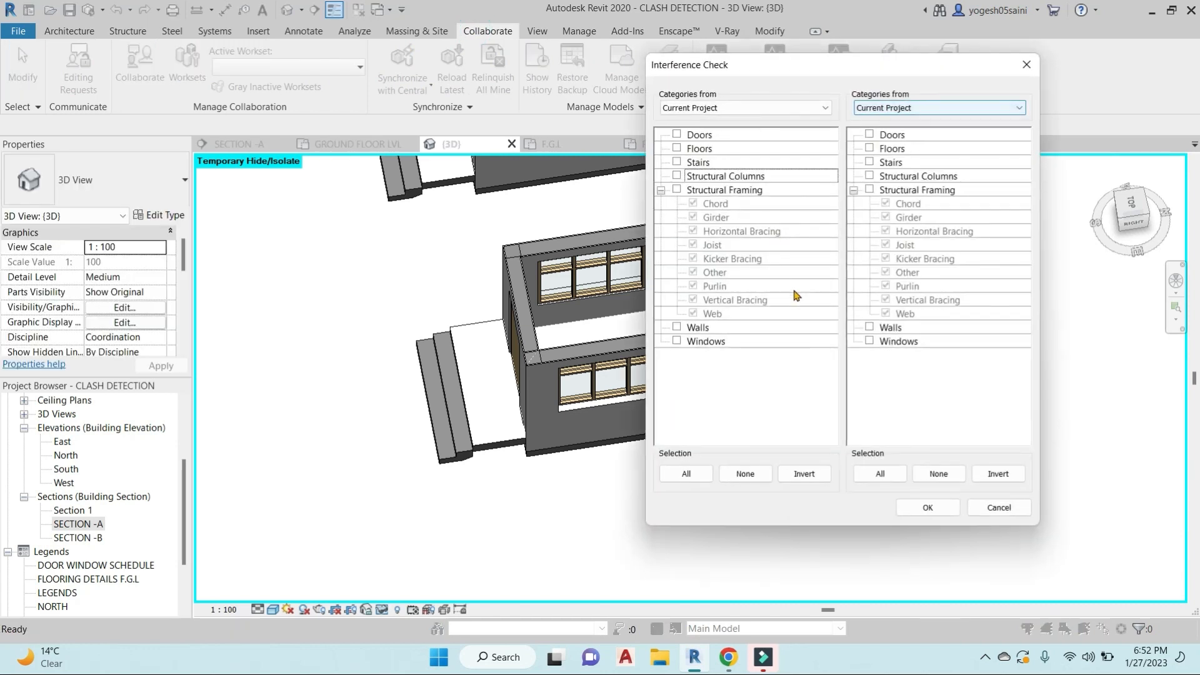
{"action": "left_click", "coordinate": [677, 190]}
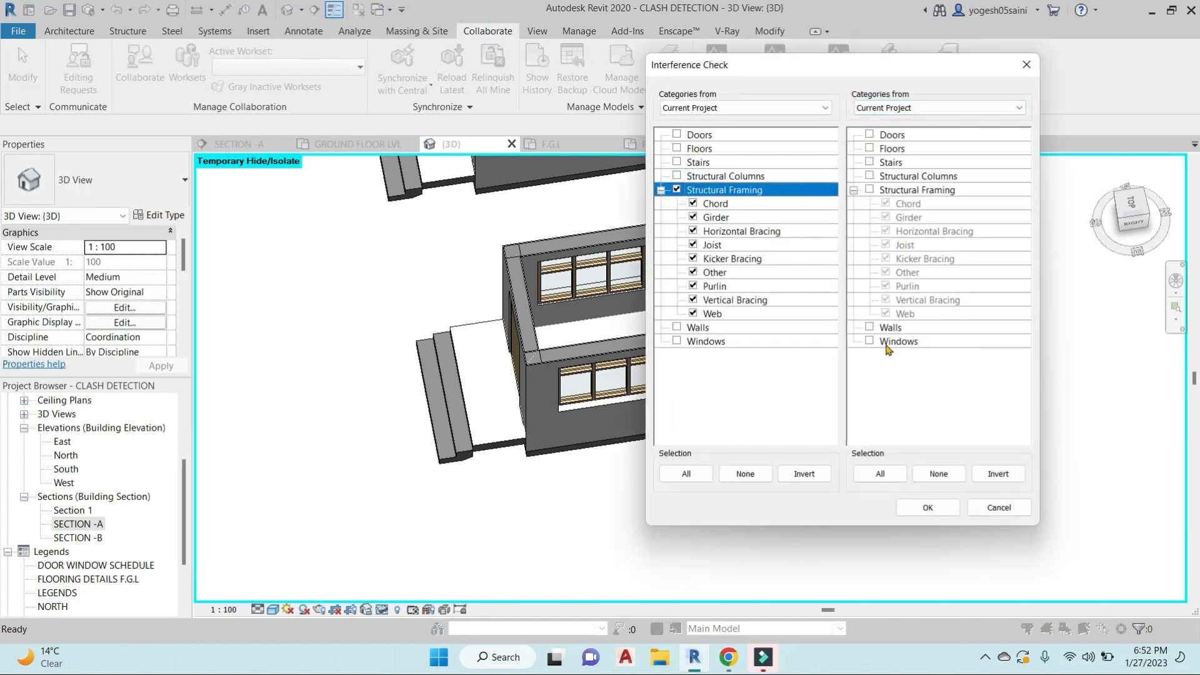
{"action": "left_click", "coordinate": [869, 327]}
{"action": "left_click", "coordinate": [926, 508]}
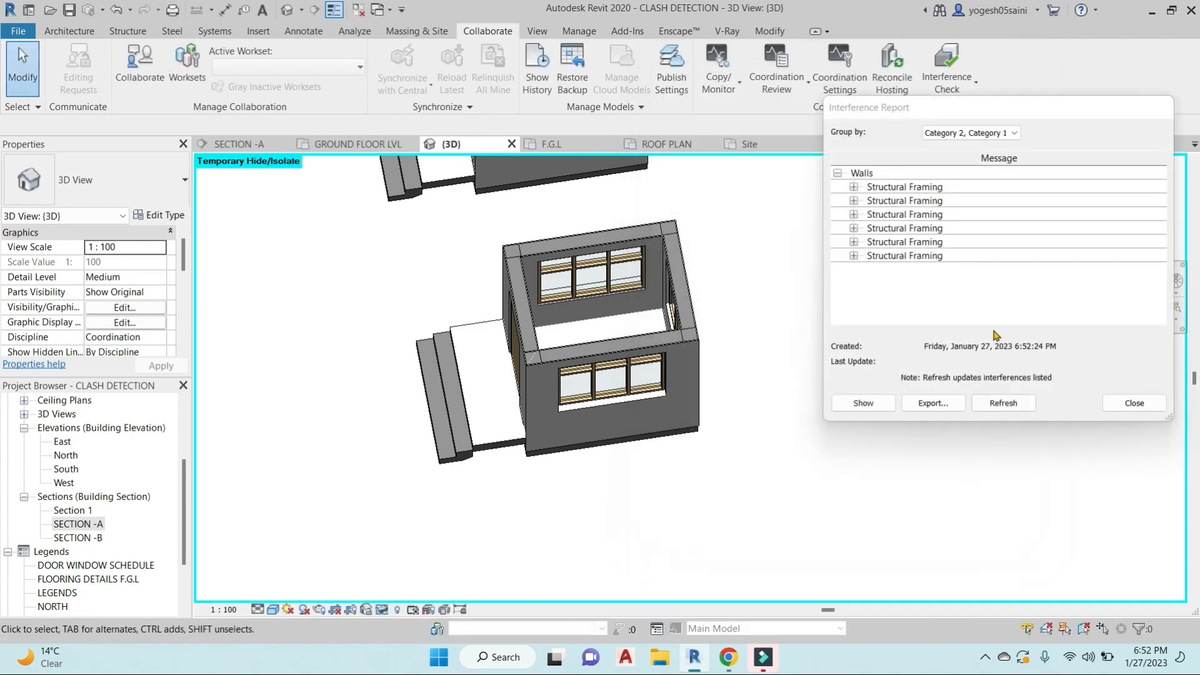
Step: Expand the first Walls and Structural Framing clash in the report and show its 350x400 beam in the model
{"action": "left_click", "coordinate": [854, 188]}
{"action": "left_click", "coordinate": [916, 213]}
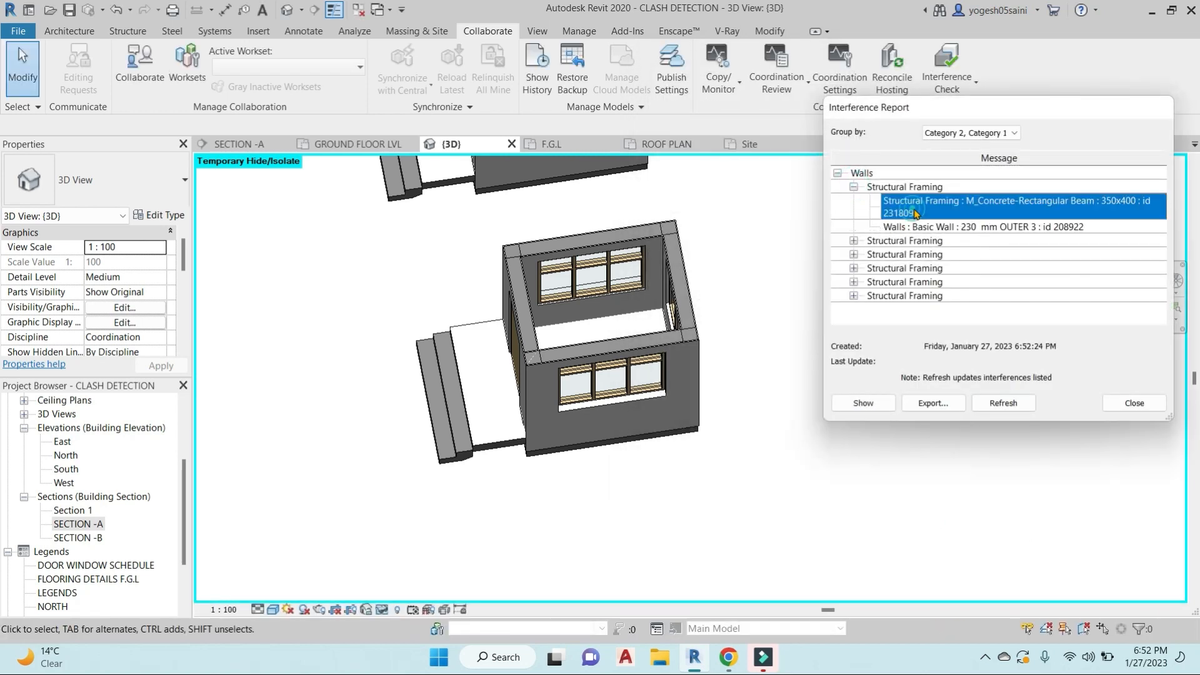
{"action": "left_click", "coordinate": [865, 403]}
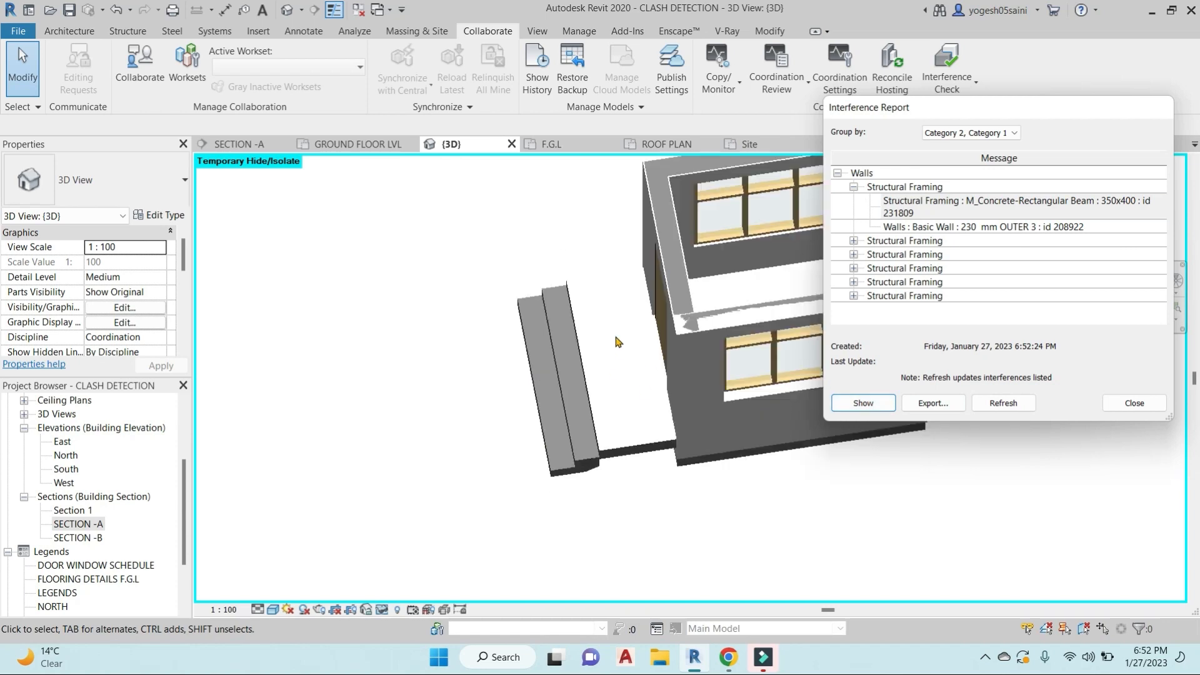
Step: Temporarily hide the other cabin's roof slab so both cabins are open from above
{"action": "middle_click_drag", "start_coordinate": [801, 368], "coordinate": [633, 523]}
{"action": "middle_click_drag", "start_coordinate": [704, 493], "coordinate": [675, 341], "text": "shift"}
{"action": "left_click", "coordinate": [611, 328]}
{"action": "key", "text": "h"}
{"action": "key", "text": "h"}
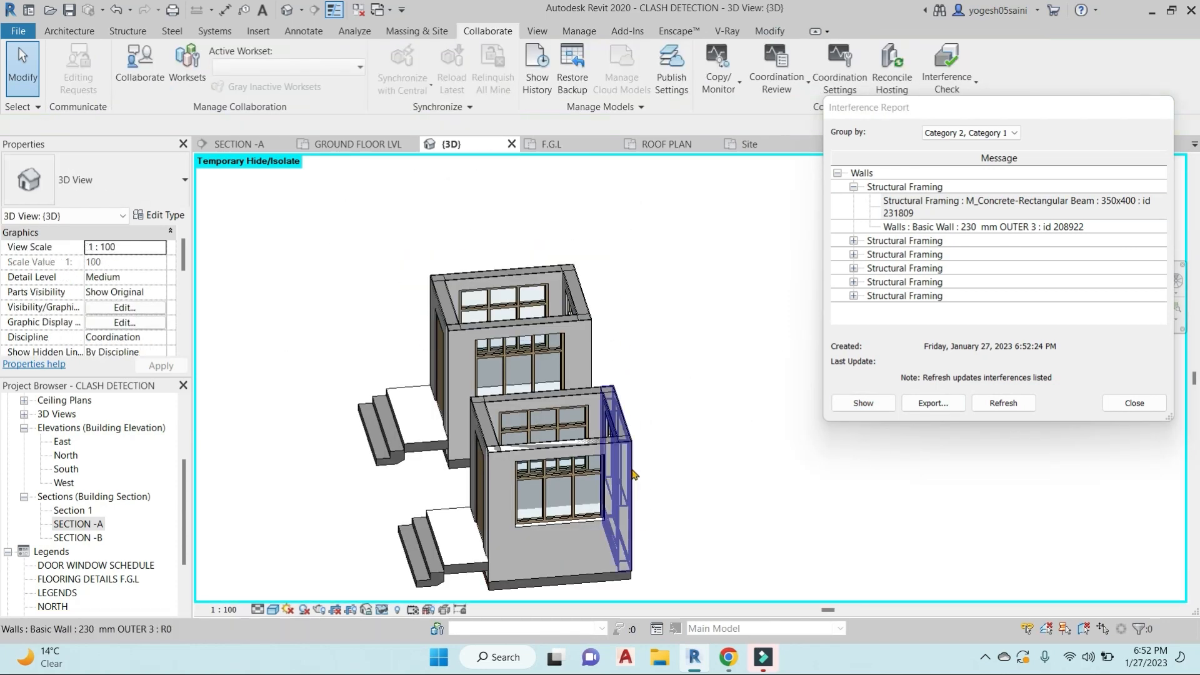
Step: Highlight the first clash's Basic Wall 230 mm OUTER 3 and 350x400 beam in turn, and examine where they meet
{"action": "middle_click_drag", "start_coordinate": [750, 331], "coordinate": [922, 329], "text": "shift"}
{"action": "left_click", "coordinate": [928, 227]}
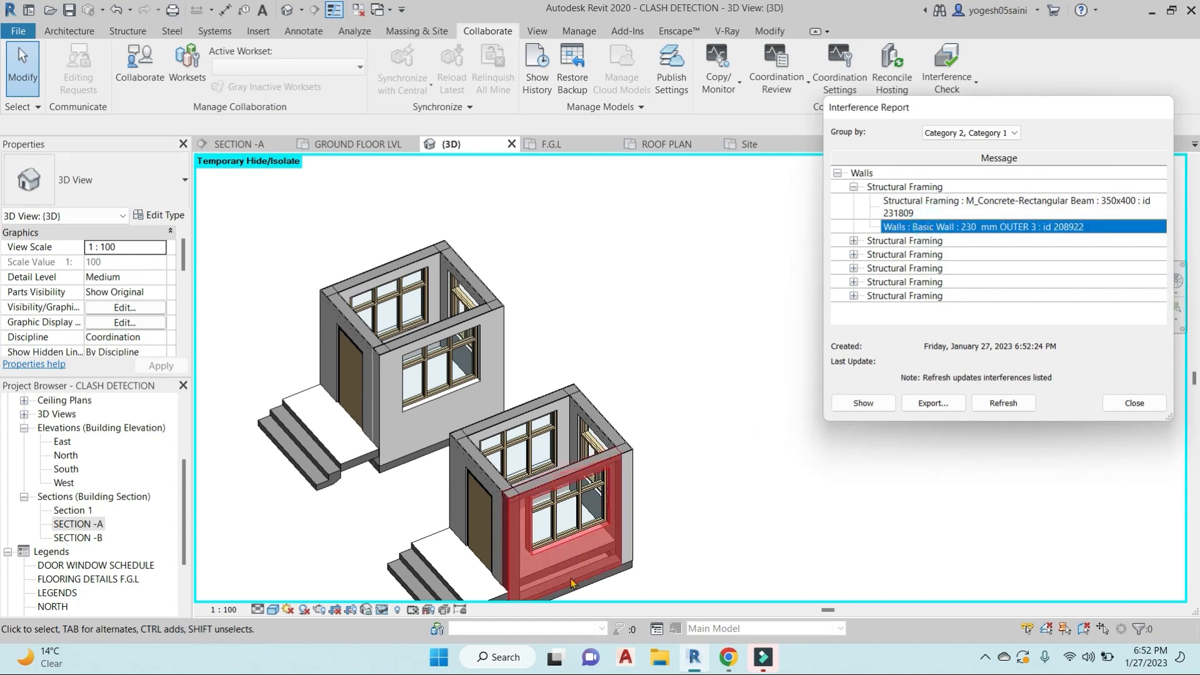
{"action": "left_click", "coordinate": [932, 208]}
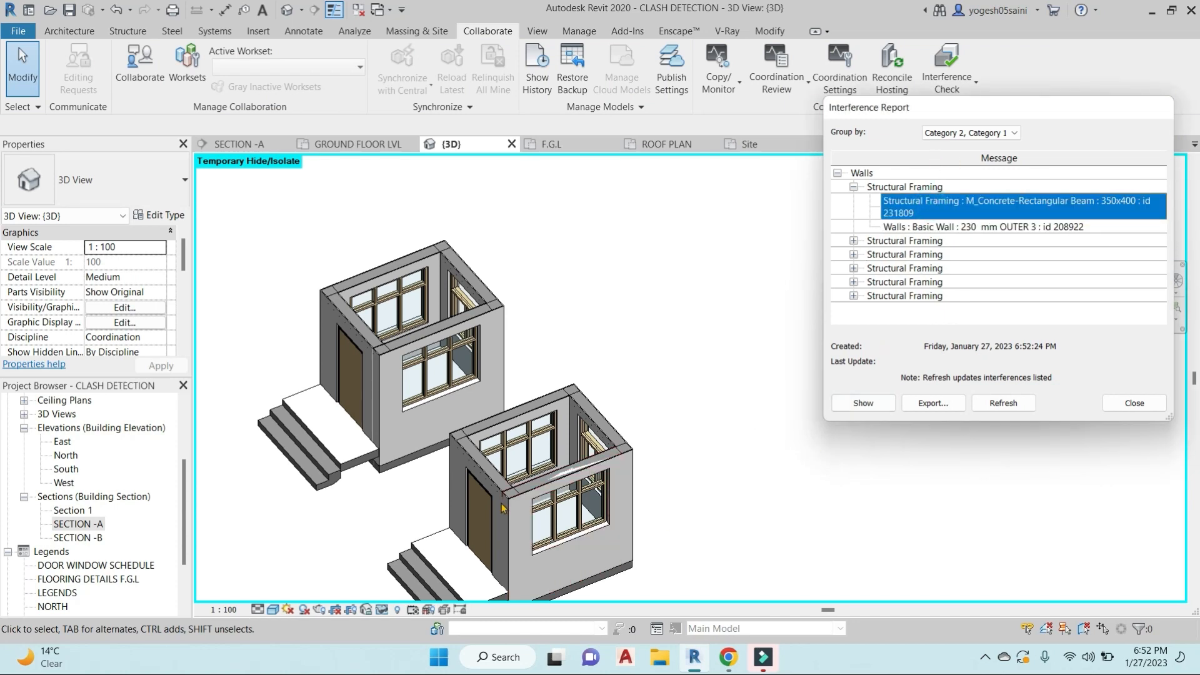
{"action": "scroll", "coordinate": [503, 507], "scroll_direction": "up", "scroll_amount": 6}
{"action": "left_click", "coordinate": [978, 227]}
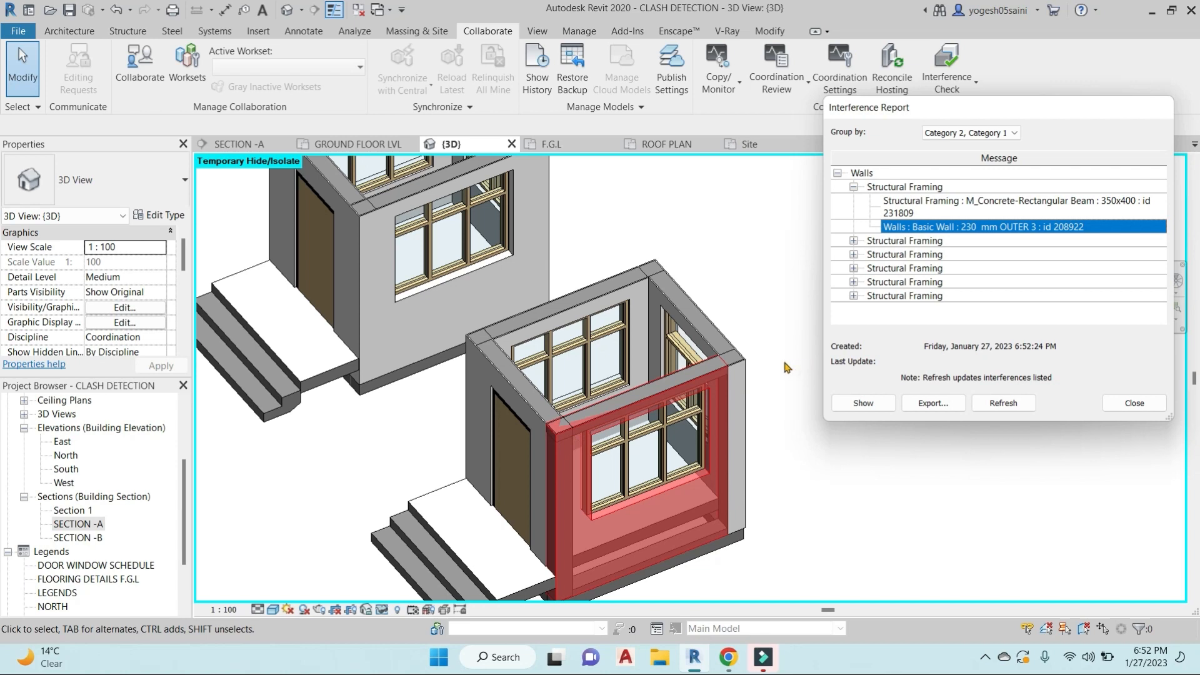
{"action": "middle_click_drag", "start_coordinate": [783, 363], "coordinate": [778, 342]}
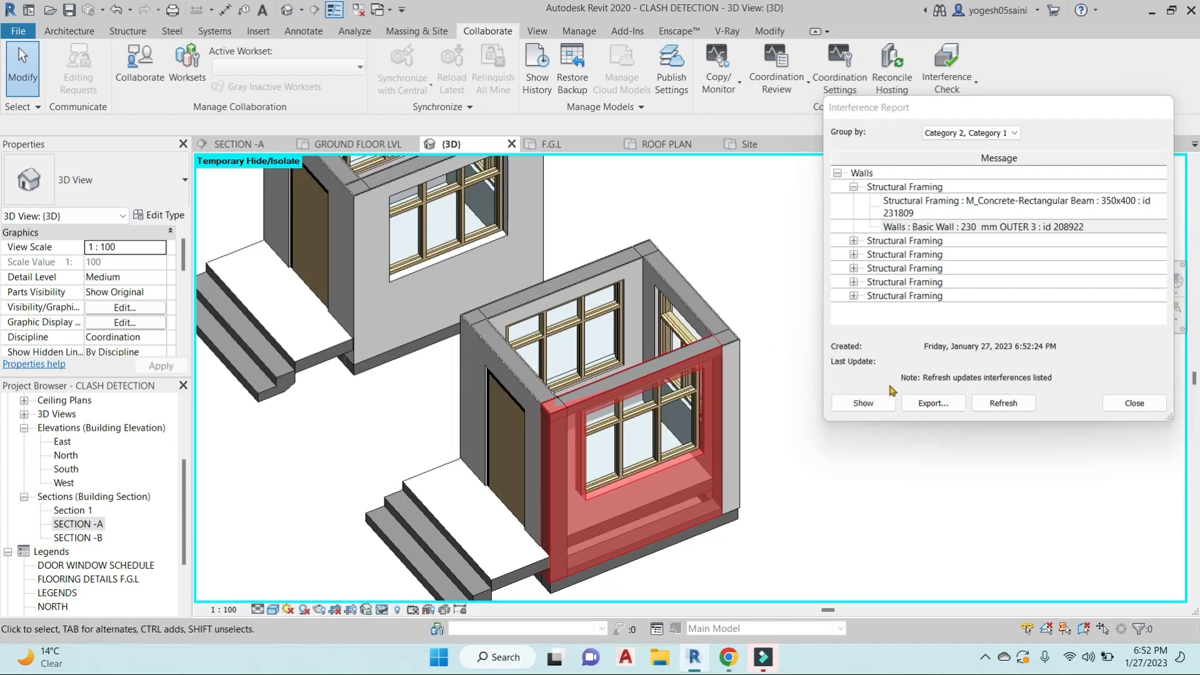
Step: Export the interference report as the HTML file CLASH DETECTION.html-1 in the PTS folder
{"action": "left_click", "coordinate": [940, 408]}
{"action": "left_click", "coordinate": [555, 166]}
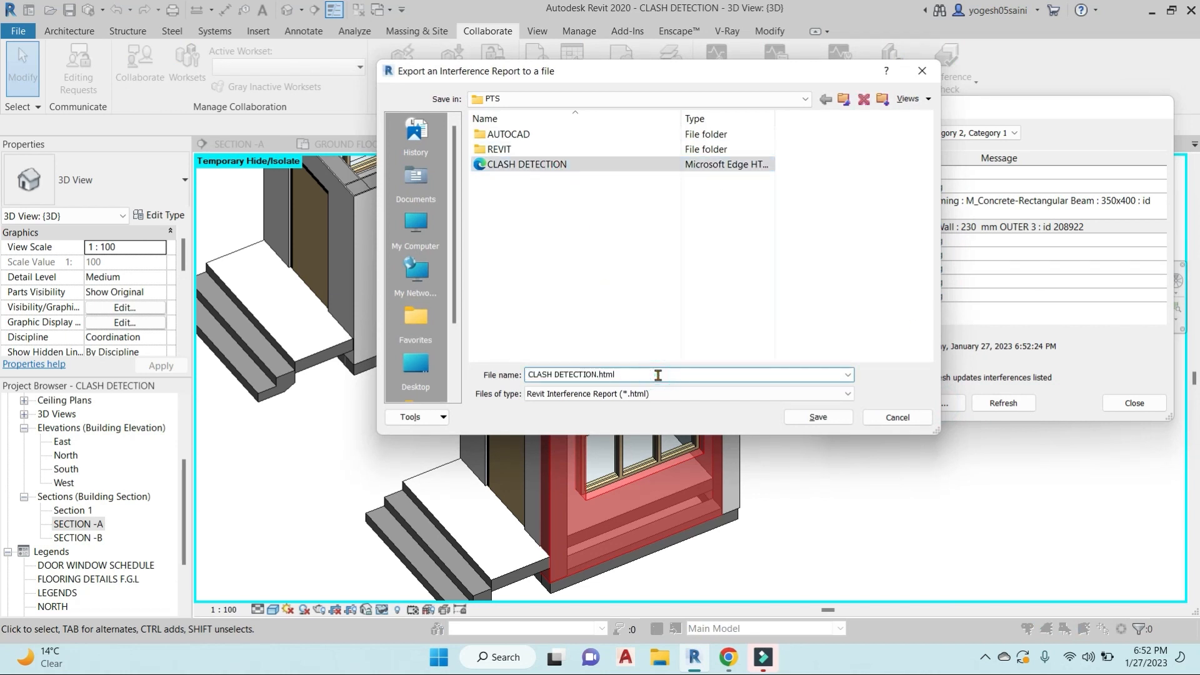
{"action": "left_click", "coordinate": [813, 417]}
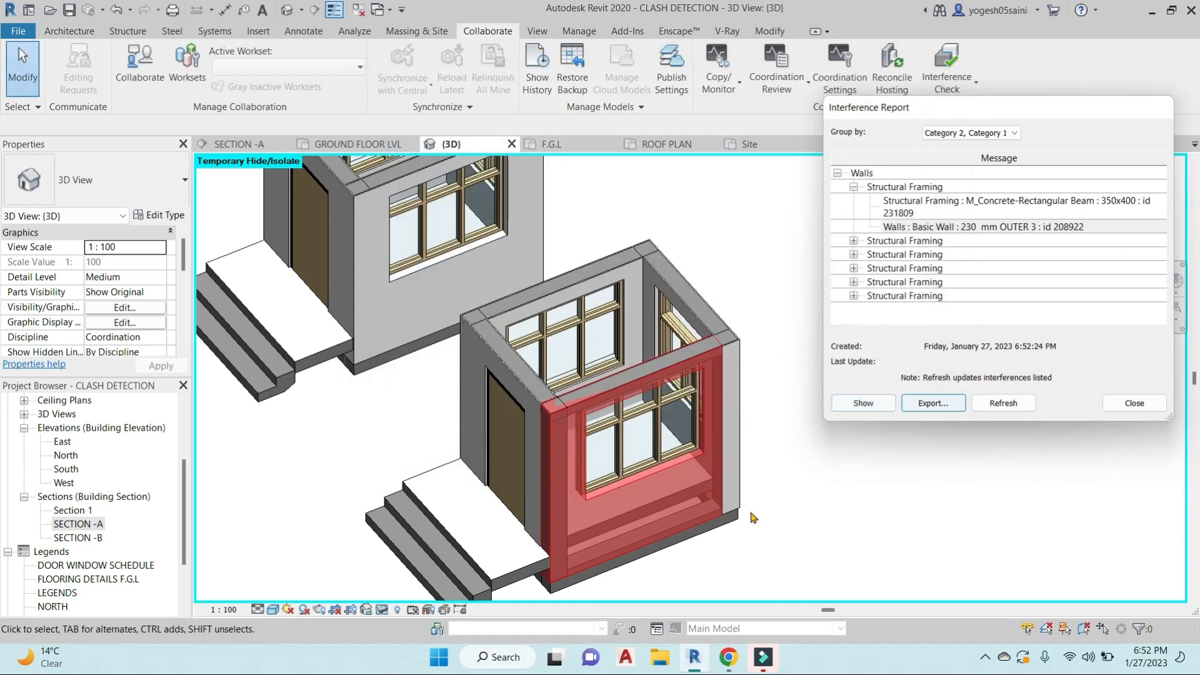
Step: Switch to File Explorer, browse to the PTS folder on the Desktop and select the CLASH DETECTION.html-1 report
{"action": "left_click", "coordinate": [660, 658]}
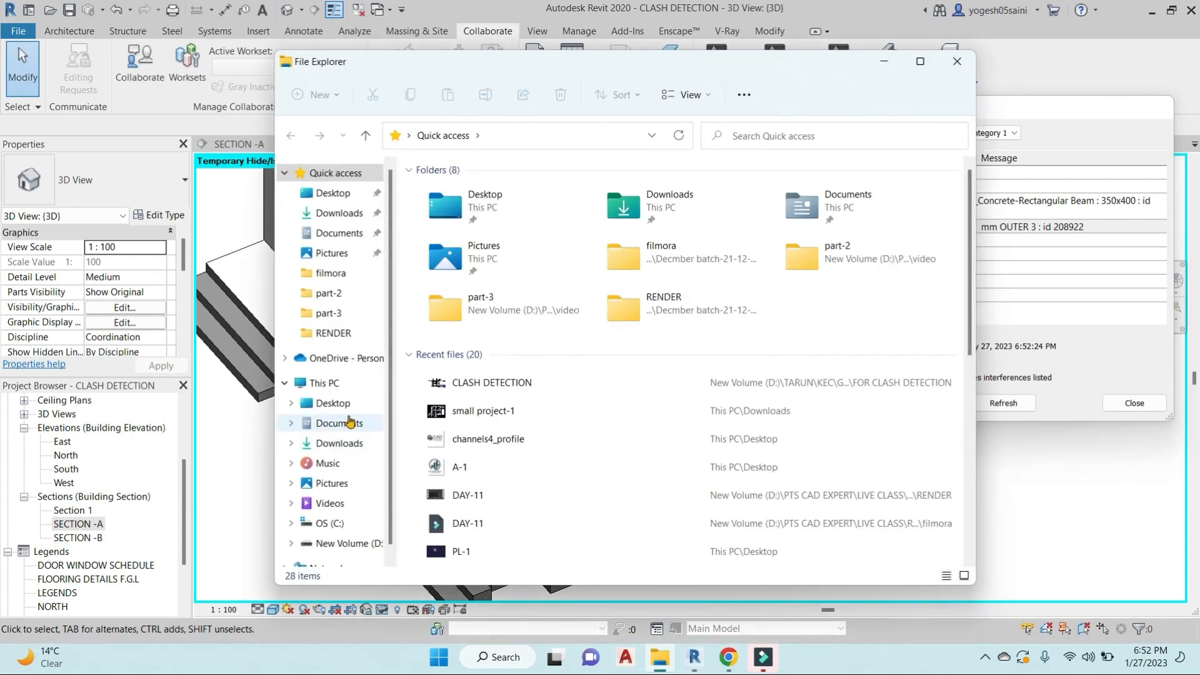
{"action": "left_click", "coordinate": [322, 383]}
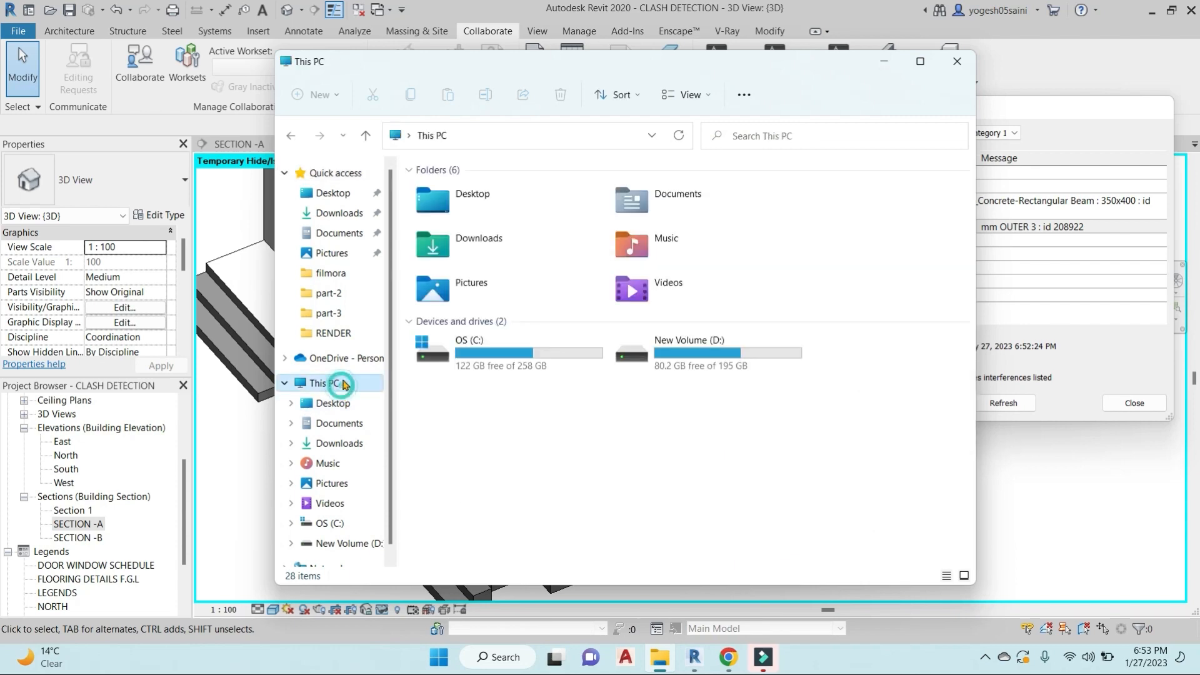
{"action": "left_click", "coordinate": [331, 403]}
{"action": "double_click", "coordinate": [546, 201]}
{"action": "left_click", "coordinate": [503, 275]}
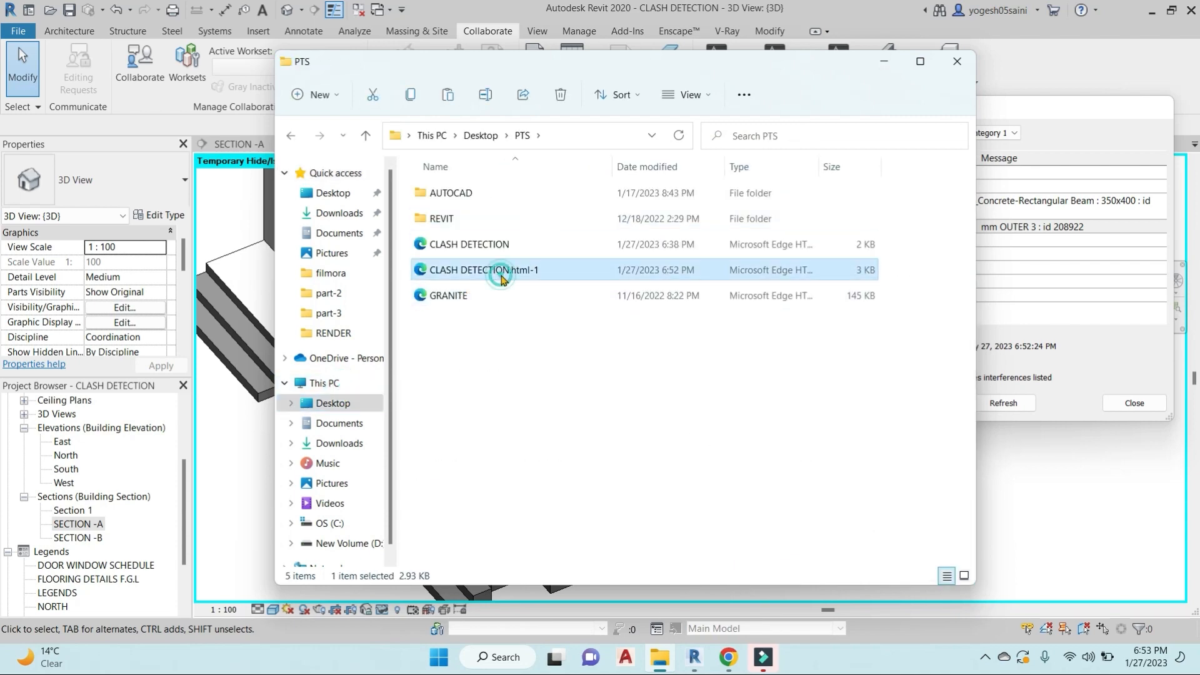
Step: Open the CLASH DETECTION.html-1 report in the browser and review clash rows 1 and 5 between 350x400 beams and 230 mm OUTER 3 walls
{"action": "double_click", "coordinate": [541, 277]}
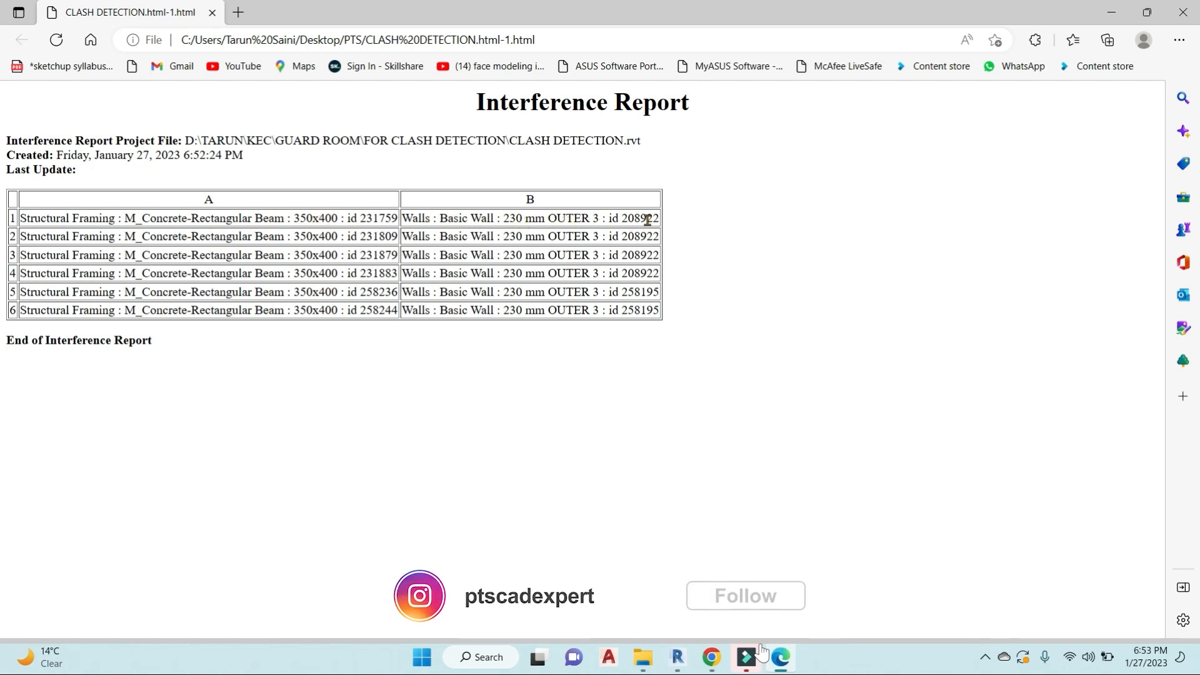
{"action": "left_click_drag", "start_coordinate": [656, 218], "coordinate": [25, 218]}
{"action": "left_click_drag", "start_coordinate": [653, 294], "coordinate": [142, 292]}
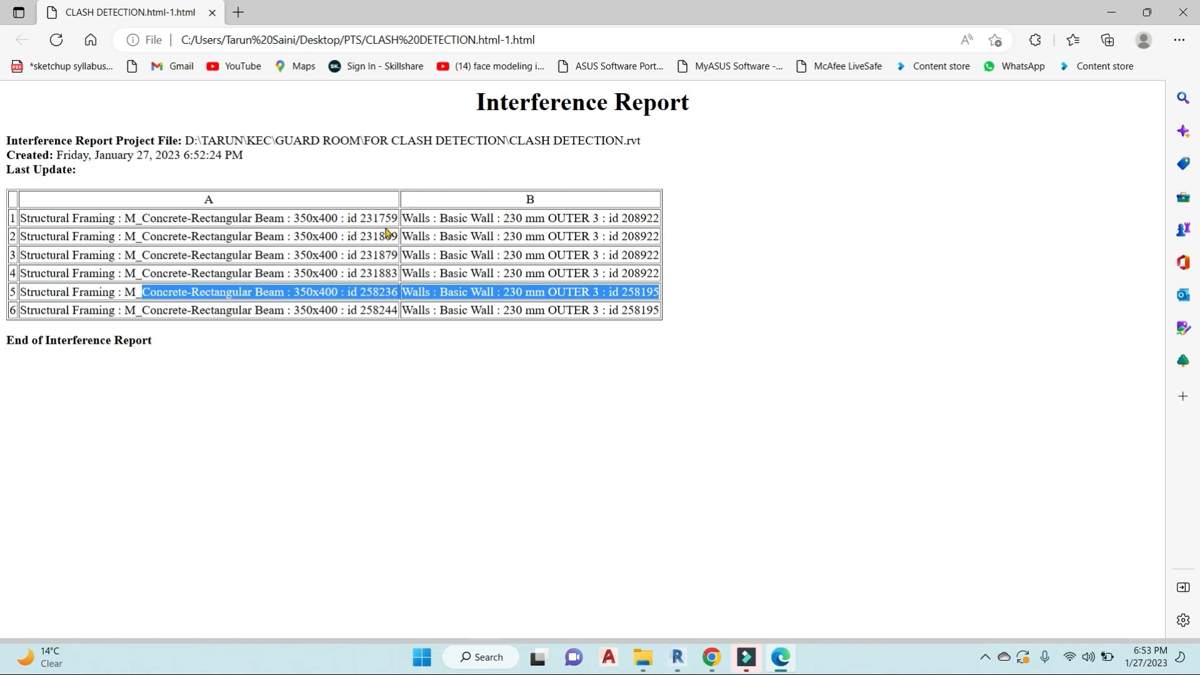
Step: Minimize the browser report, close the PTS folder window and dismiss the Interference Report dialog in Revit
{"action": "left_click", "coordinate": [1111, 12]}
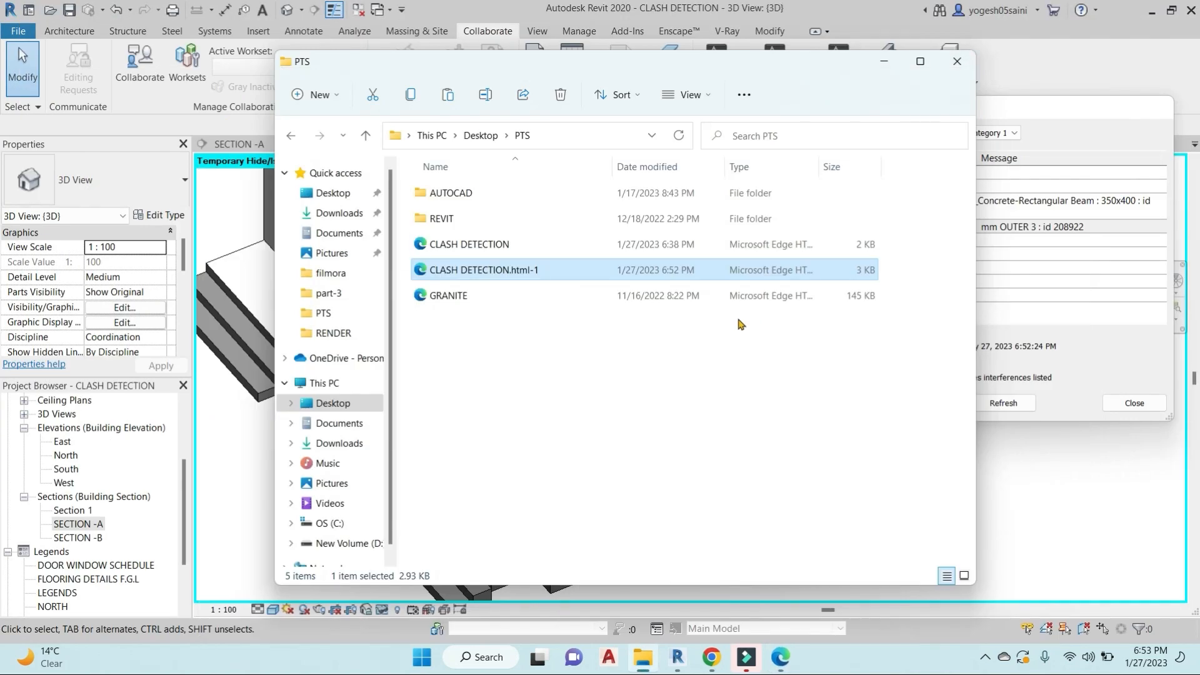
{"action": "left_click", "coordinate": [957, 61]}
{"action": "left_click", "coordinate": [1156, 108]}
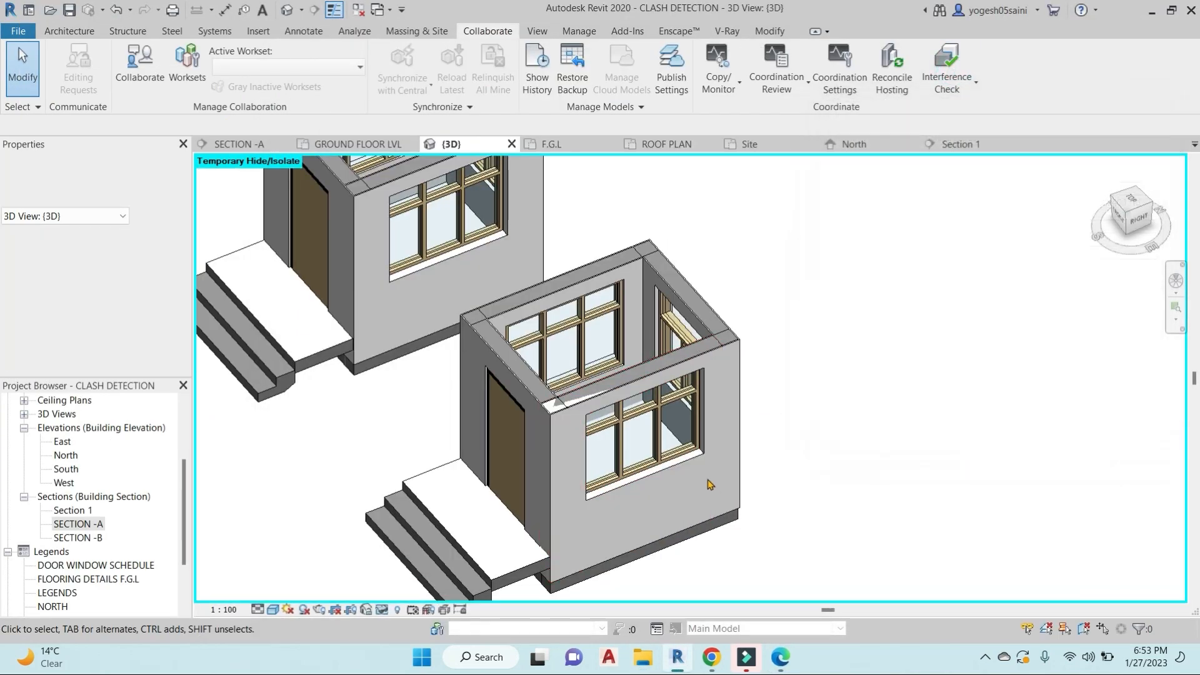
Step: Join the nearer cabin's 350x400 concrete beam above the side window with its Basic Wall 230 mm OUTER 3 using Join Geometry
{"action": "key", "text": "j"}
{"action": "key", "text": "g"}
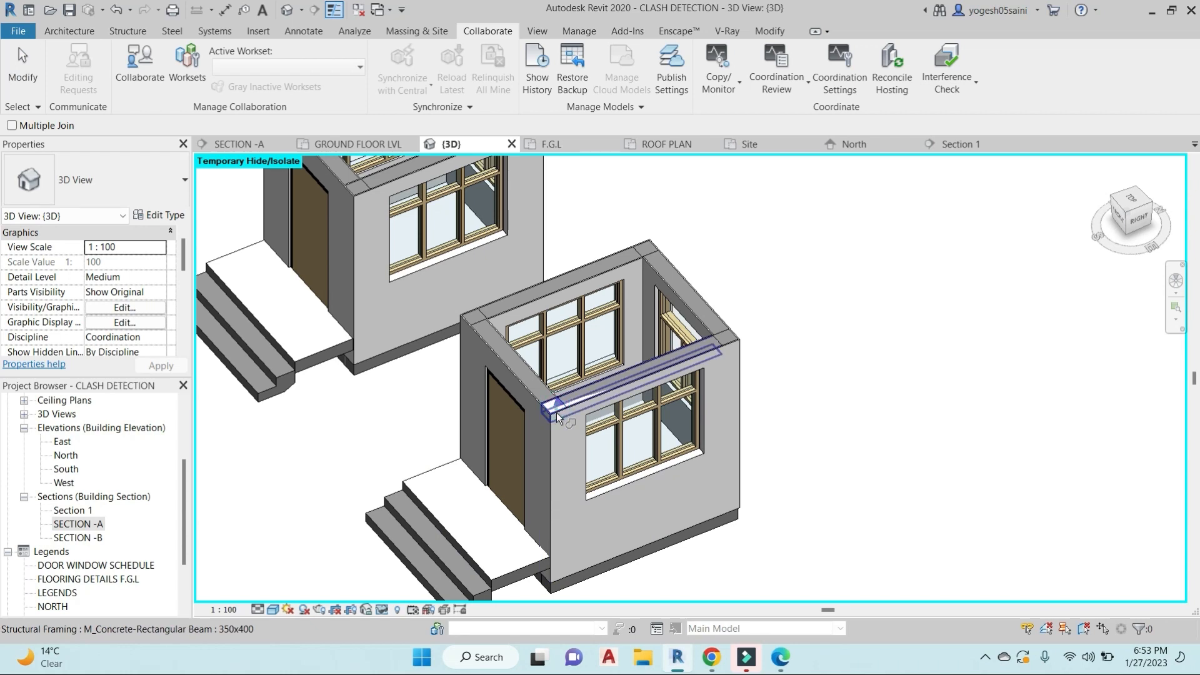
{"action": "left_click", "coordinate": [558, 418]}
{"action": "left_click", "coordinate": [559, 431]}
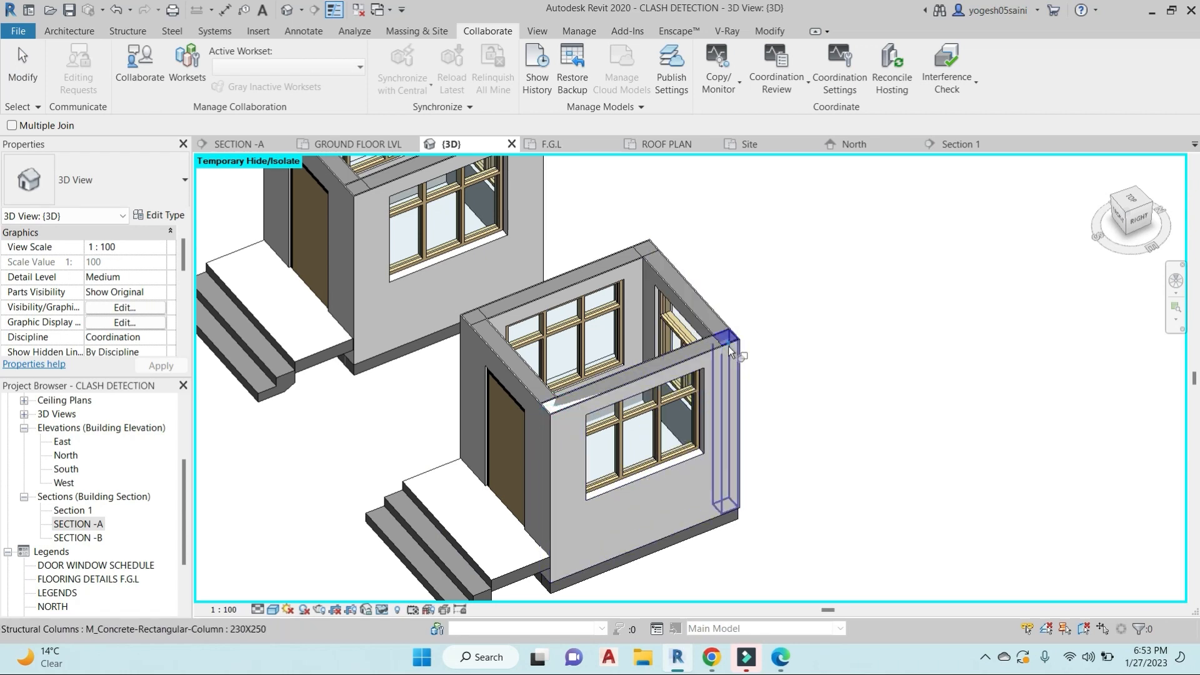
{"action": "scroll", "coordinate": [731, 347], "scroll_direction": "up", "scroll_amount": 3}
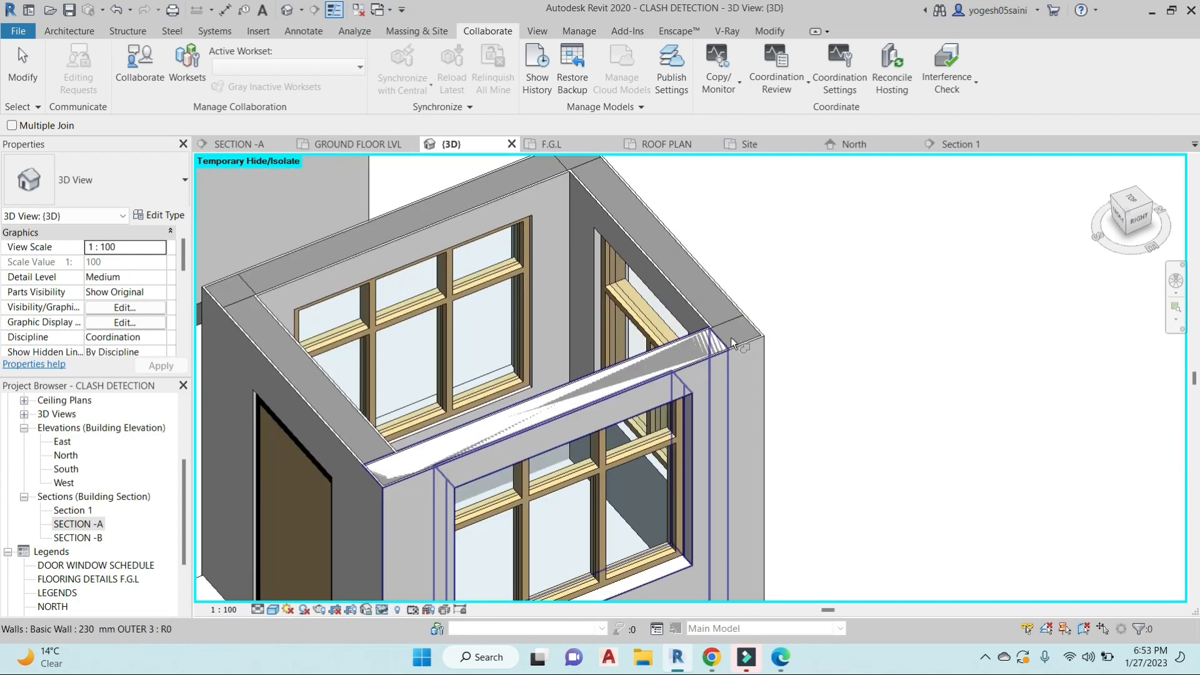
{"action": "left_click", "coordinate": [769, 31]}
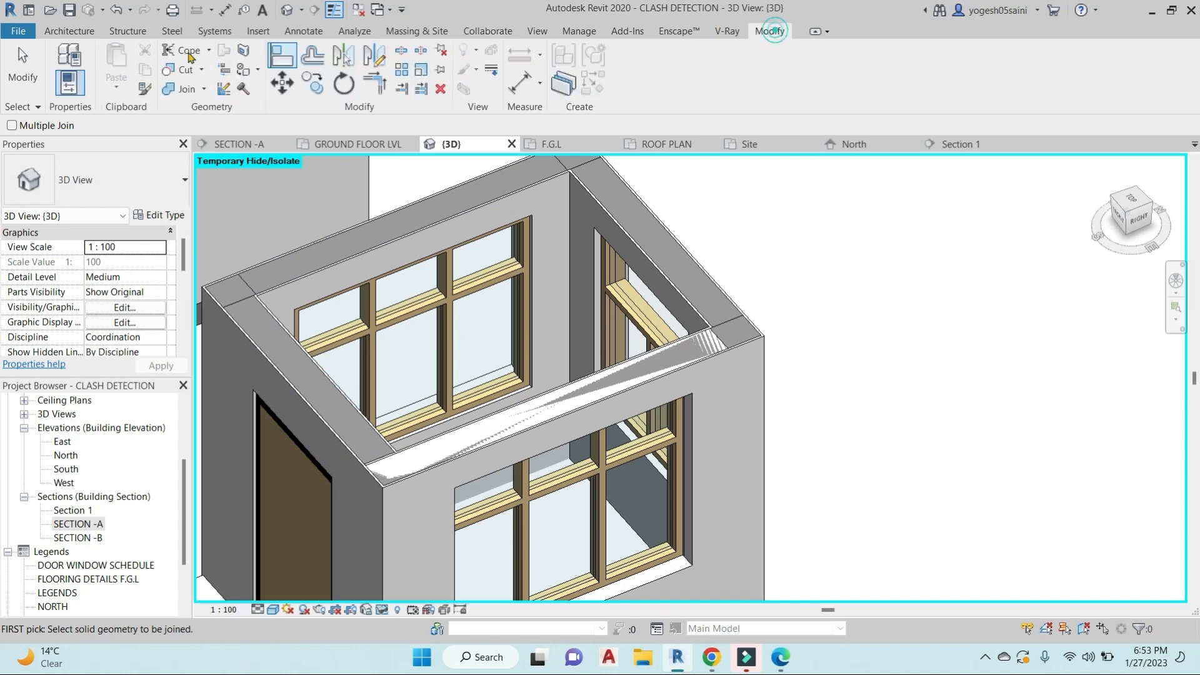
{"action": "left_click", "coordinate": [204, 89]}
{"action": "left_click", "coordinate": [216, 115]}
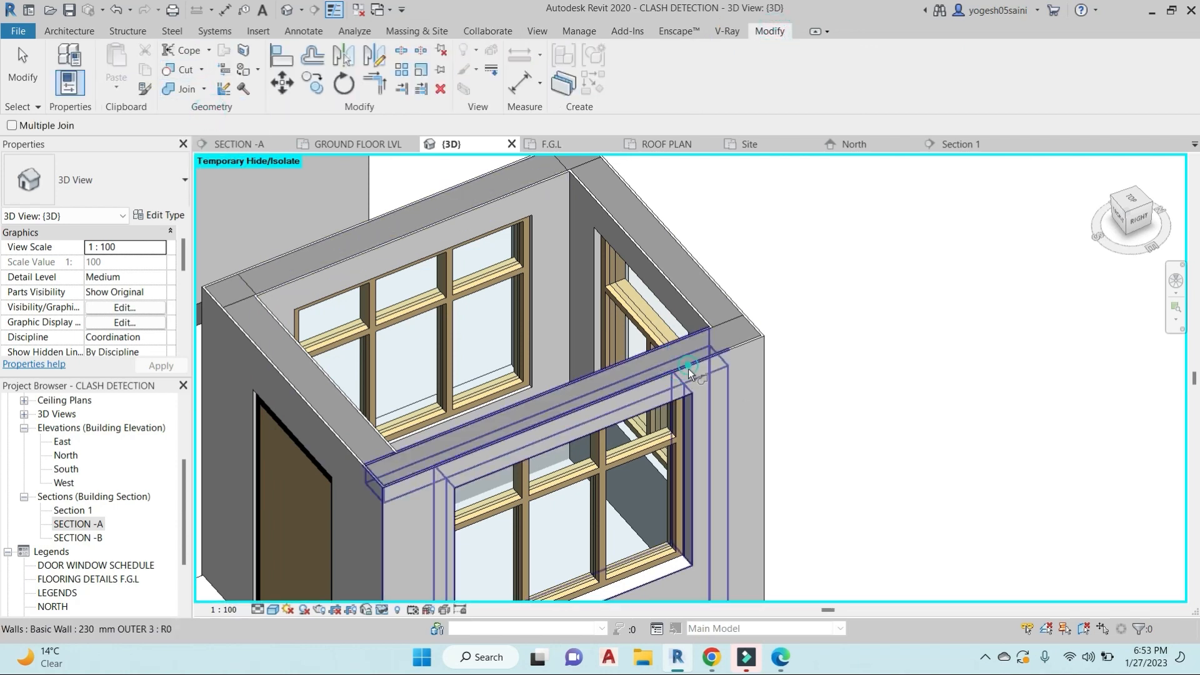
{"action": "scroll", "coordinate": [439, 460], "scroll_direction": "down", "scroll_amount": 2}
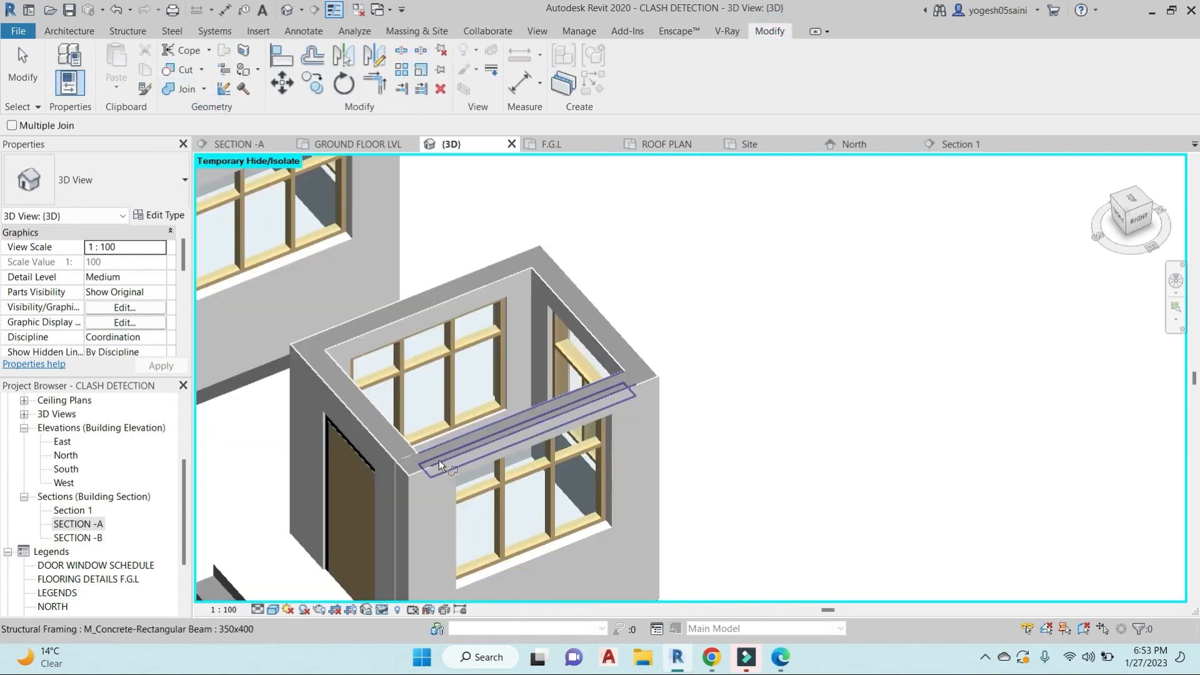
{"action": "scroll", "coordinate": [438, 460], "scroll_direction": "up", "scroll_amount": 2}
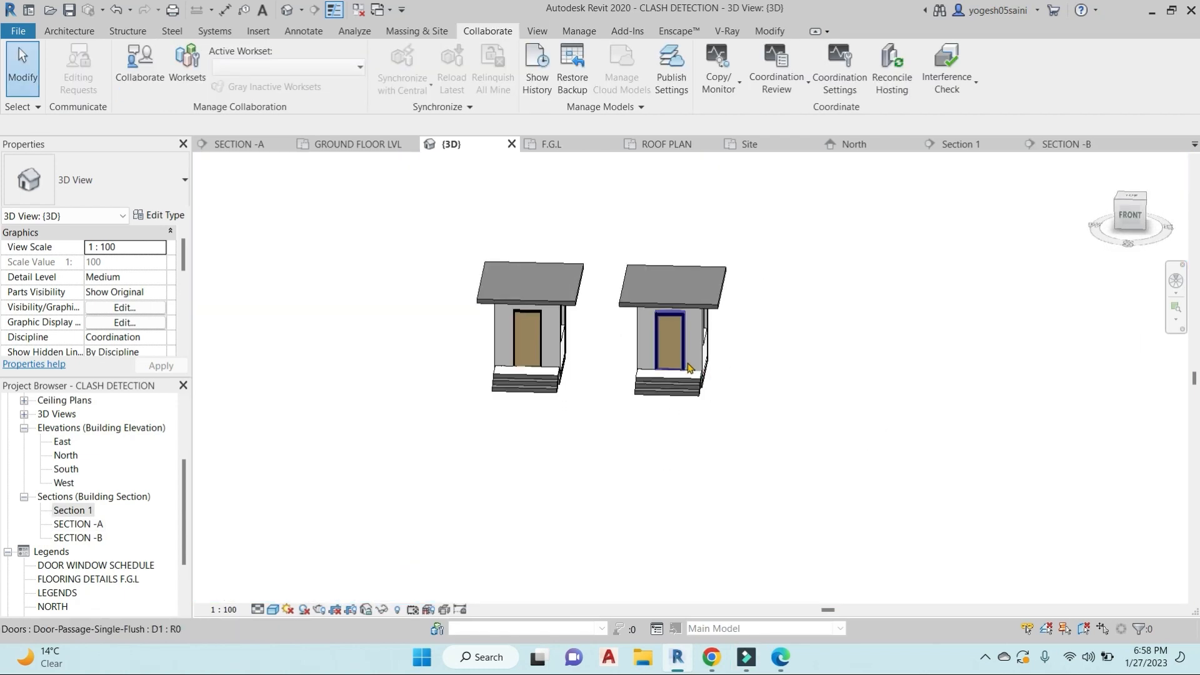
{"action": "scroll", "coordinate": [689, 360], "scroll_direction": "up", "scroll_amount": 4}
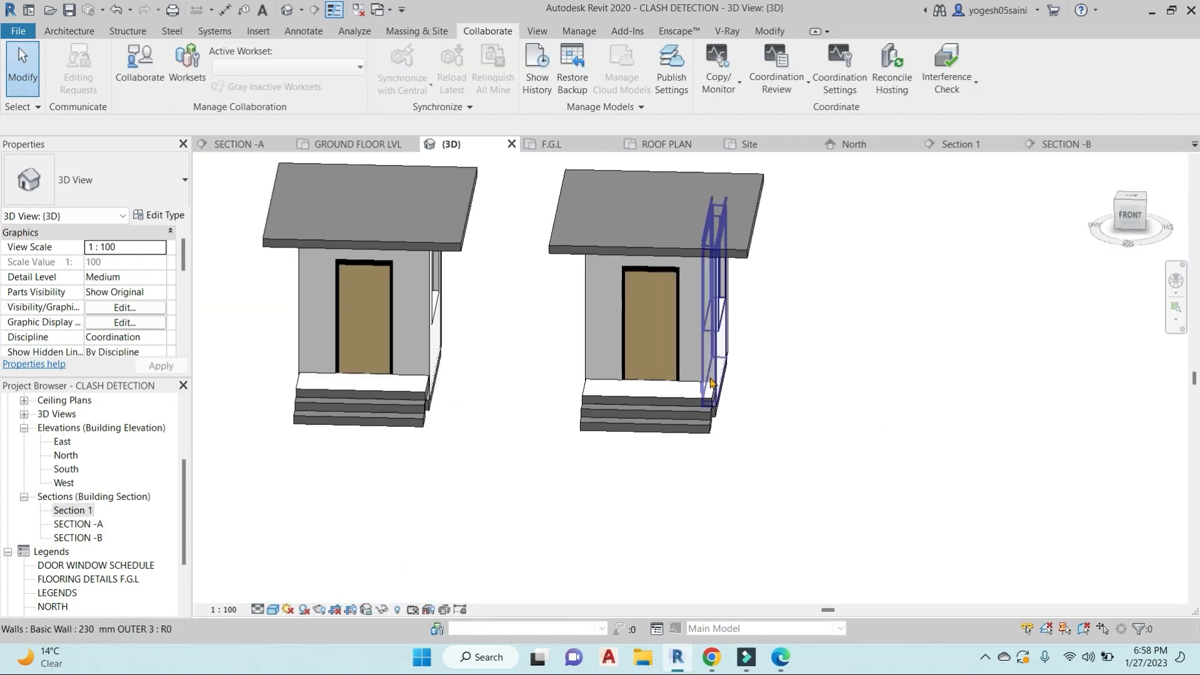